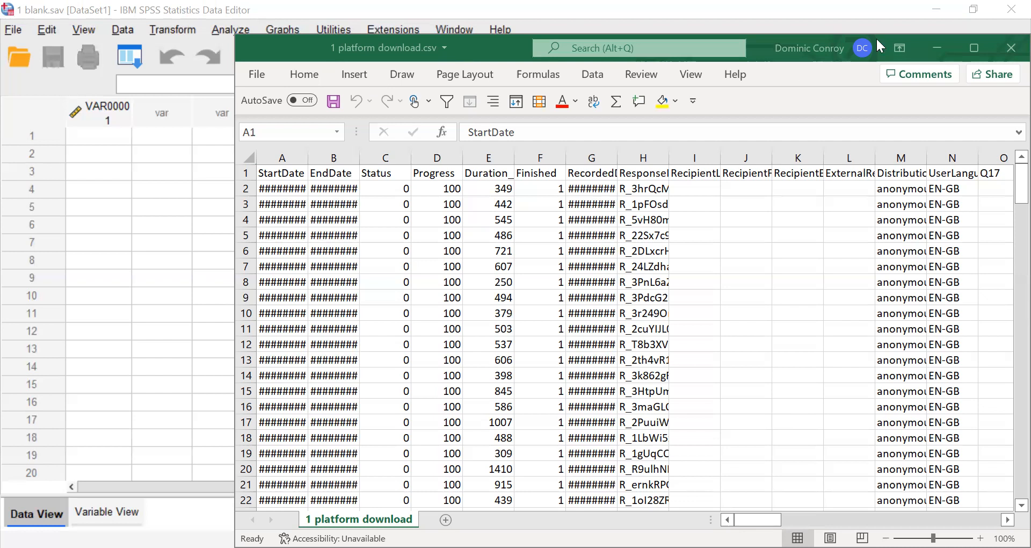
Enlarge the 1 platform download.csv worksheet in Excel to full screen and look over its columns.
{"action": "key", "text": "super+Up"}
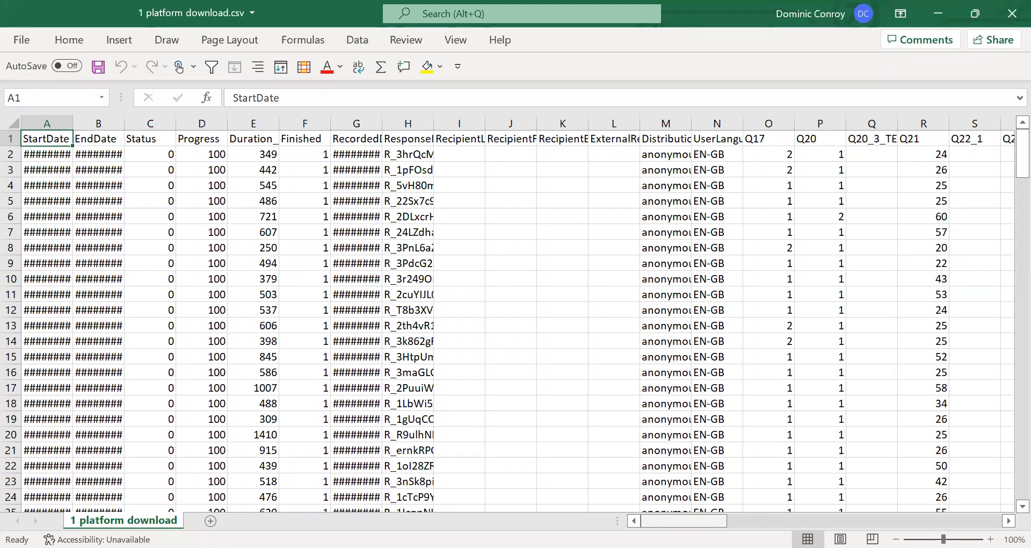
{"action": "mouse_move", "coordinate": [684, 520]}
{"action": "left_mouse_down"}
{"action": "mouse_move", "coordinate": [961, 517]}
{"action": "mouse_move", "coordinate": [683, 520]}
{"action": "left_mouse_up"}
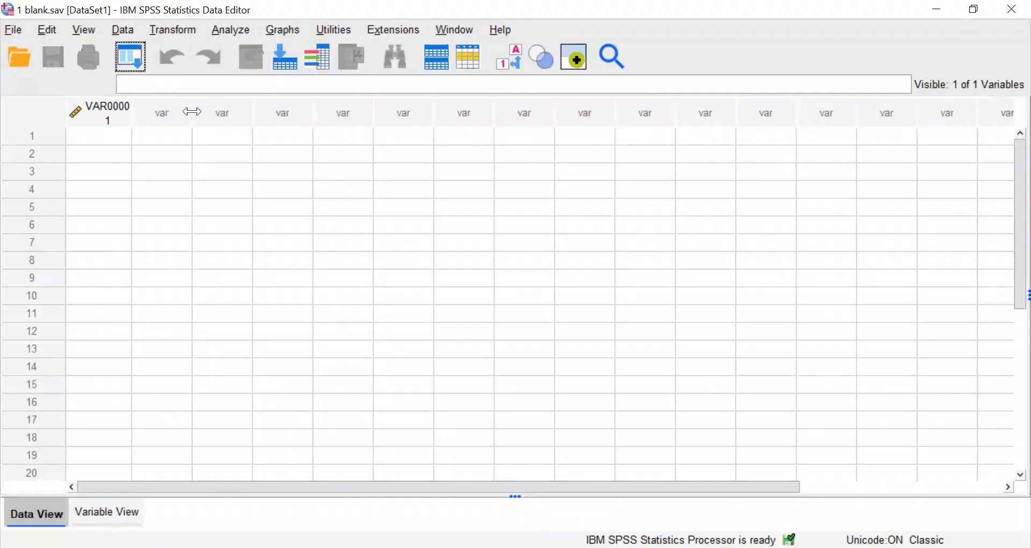
Switch to SPSS and import 1 platform download.csv as CSV data, with the first line as variable names and comma as the delimiter.
{"action": "left_click", "coordinate": [17, 32]}
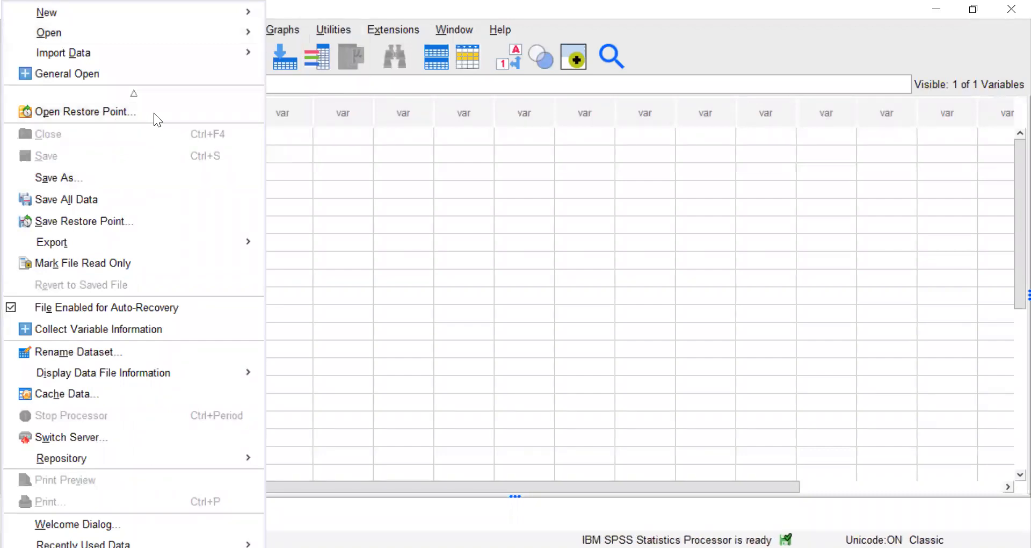
{"action": "mouse_move", "coordinate": [153, 61]}
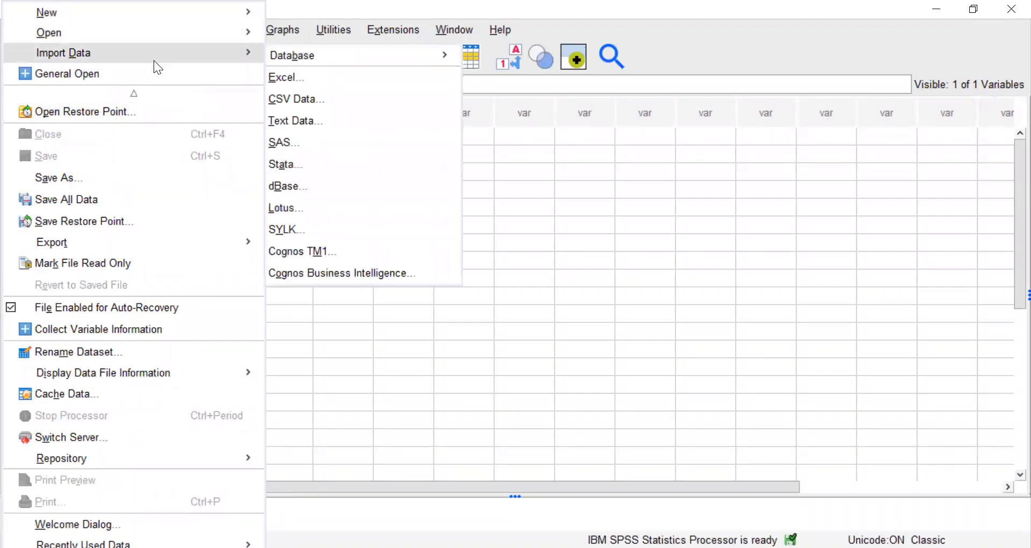
{"action": "left_click", "coordinate": [302, 98]}
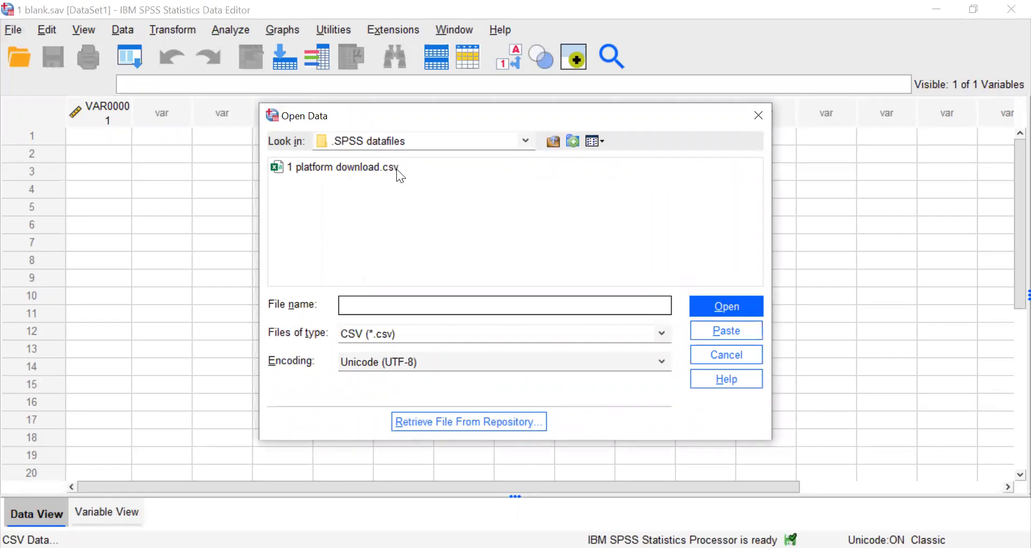
{"action": "left_click", "coordinate": [375, 173]}
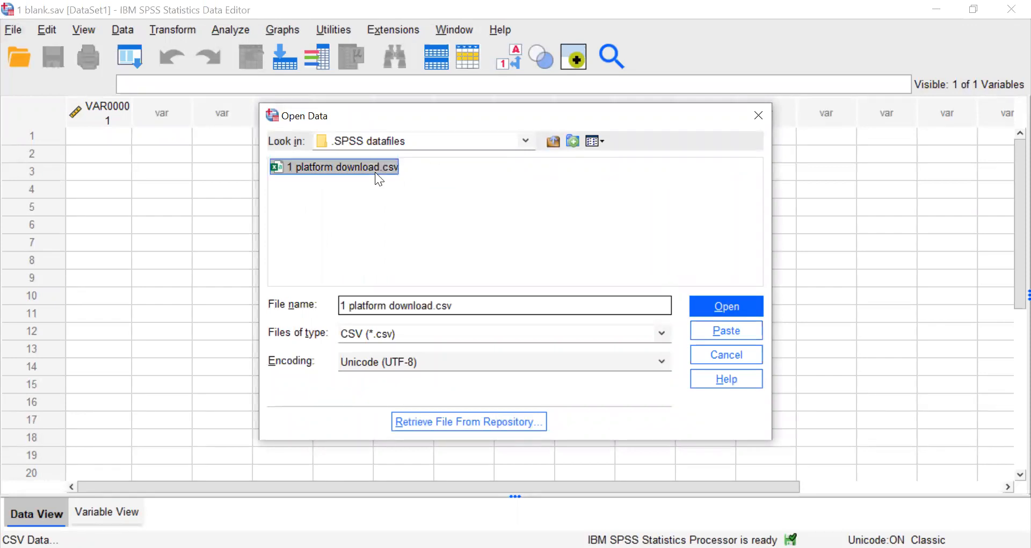
{"action": "left_click", "coordinate": [729, 305]}
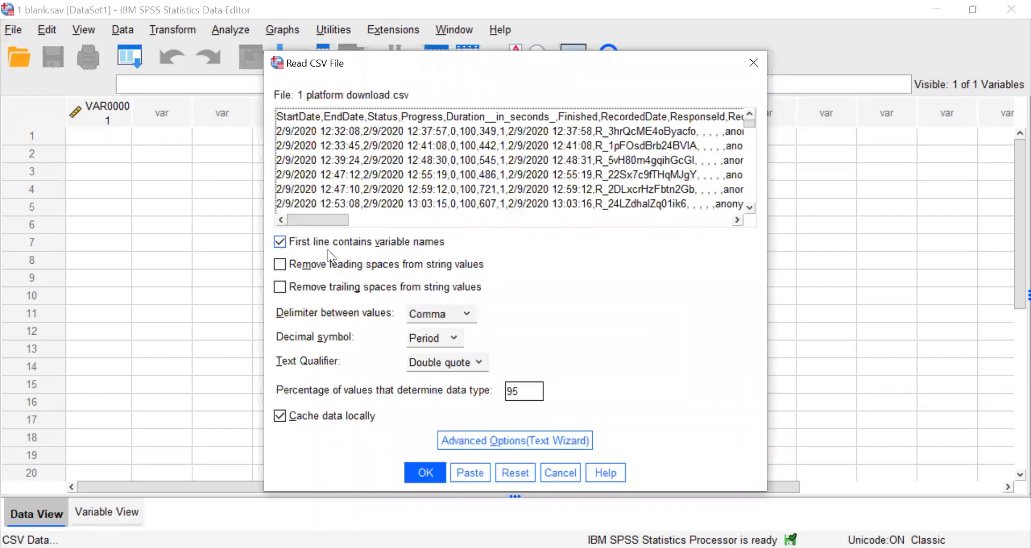
{"action": "left_click", "coordinate": [423, 472]}
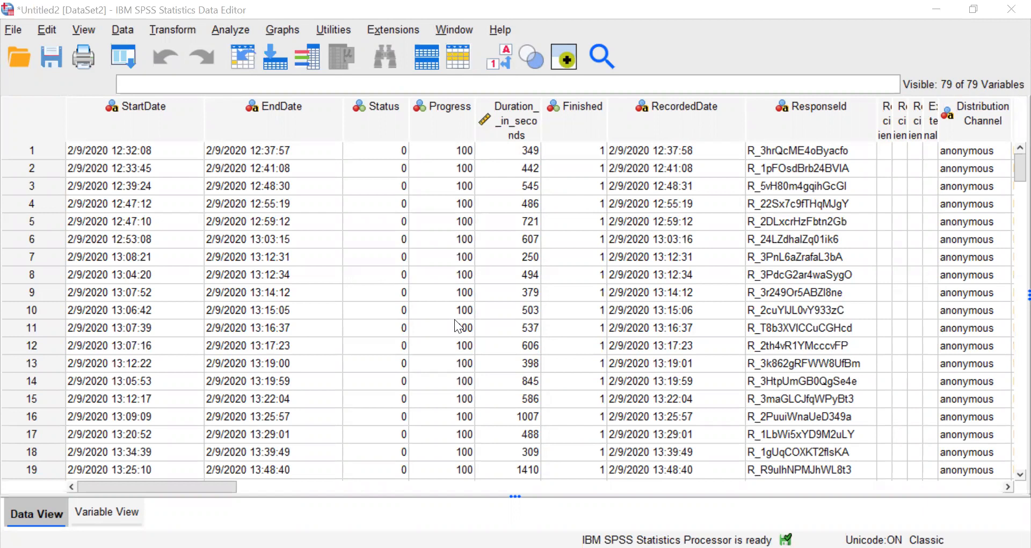
Examine the imported columns in the data grid from StartDate through the Q22, Q25 and first Q26 items.
{"action": "left_click_drag", "start_coordinate": [202, 484], "coordinate": [158, 488]}
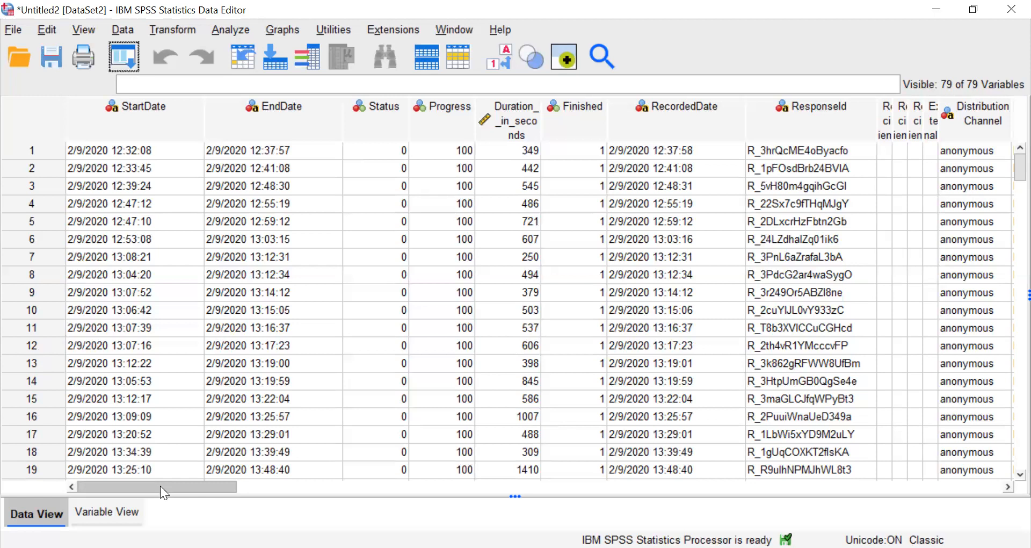
{"action": "left_click_drag", "start_coordinate": [160, 486], "coordinate": [219, 506]}
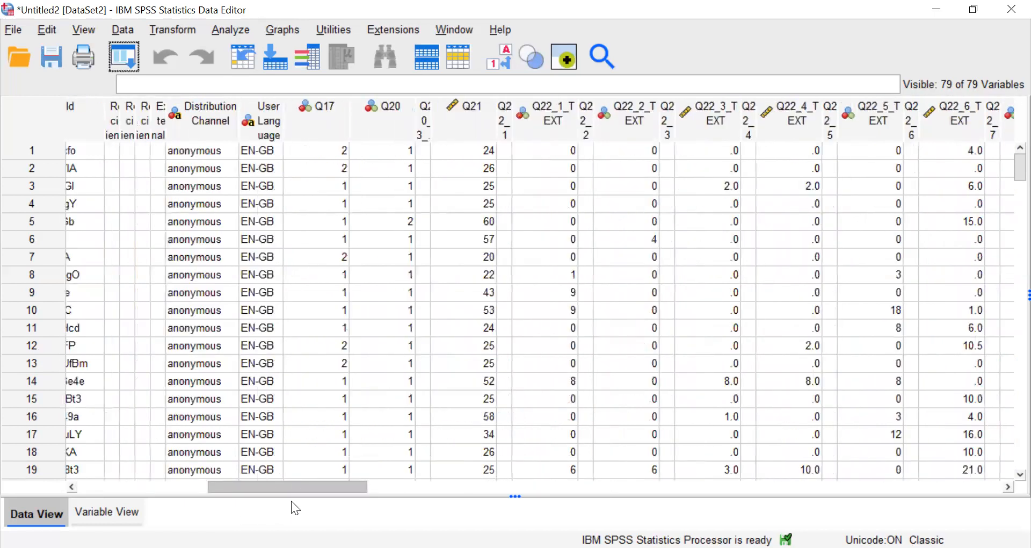
{"action": "left_click_drag", "start_coordinate": [291, 501], "coordinate": [363, 492]}
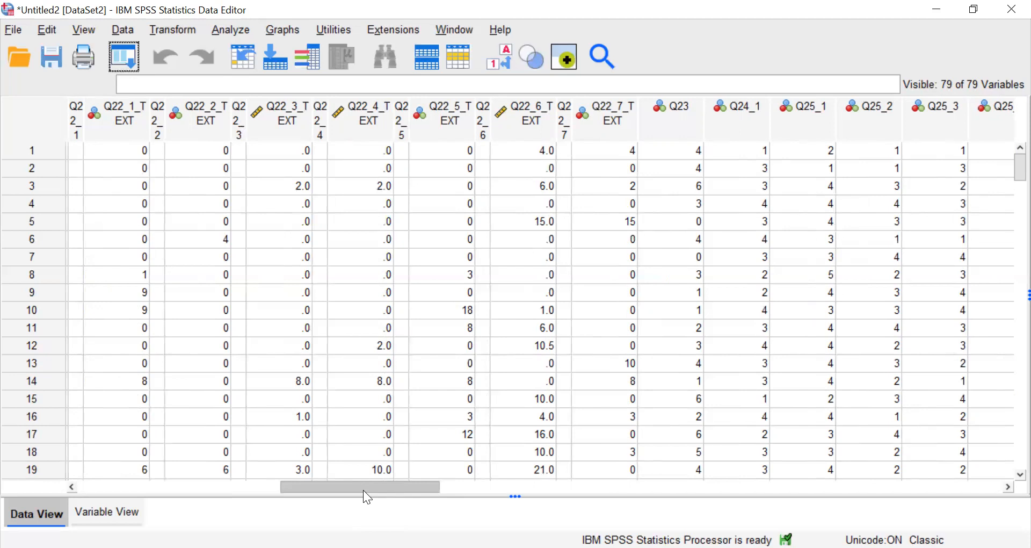
{"action": "left_click_drag", "start_coordinate": [363, 490], "coordinate": [409, 486]}
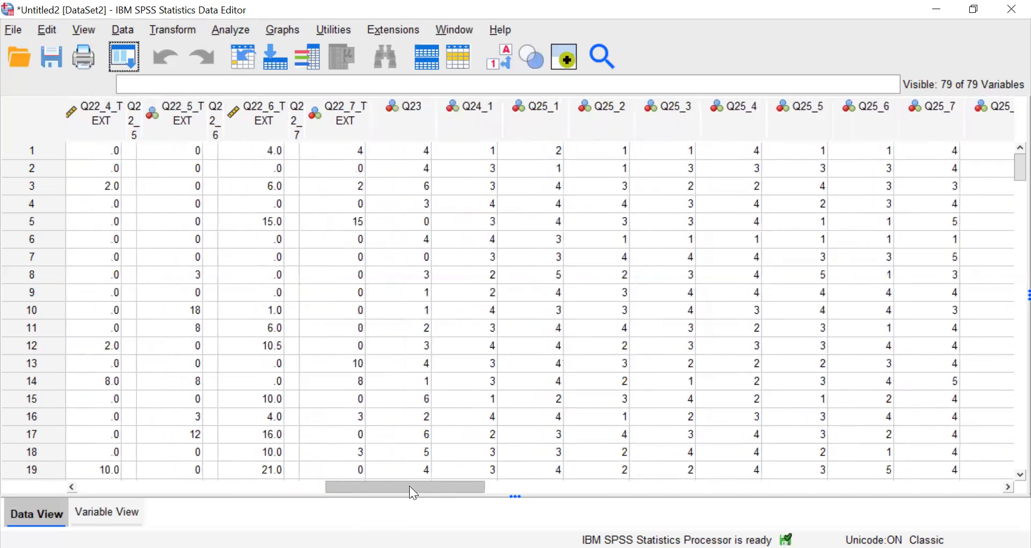
{"action": "left_click", "coordinate": [518, 118]}
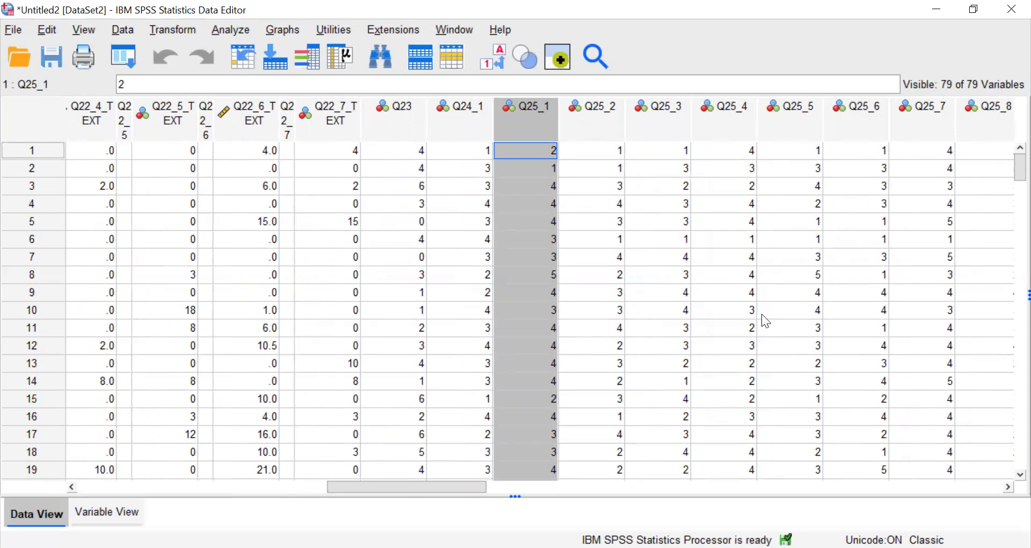
{"action": "left_click_drag", "start_coordinate": [435, 483], "coordinate": [480, 483]}
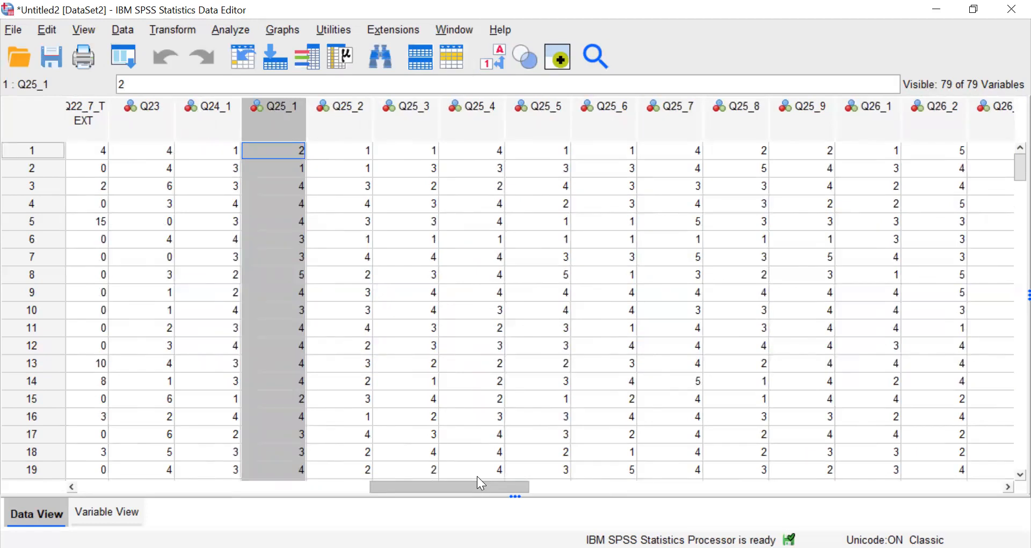
Show the variable definitions, widen the Name column to fit longer names, and review the list down to the Q26 items.
{"action": "left_click", "coordinate": [108, 507]}
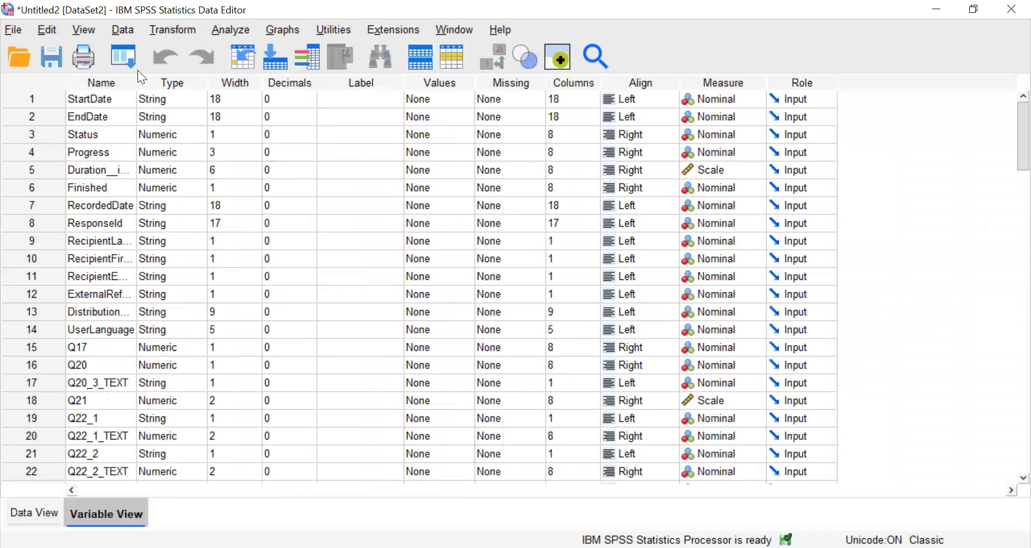
{"action": "left_click_drag", "start_coordinate": [136, 81], "coordinate": [170, 80]}
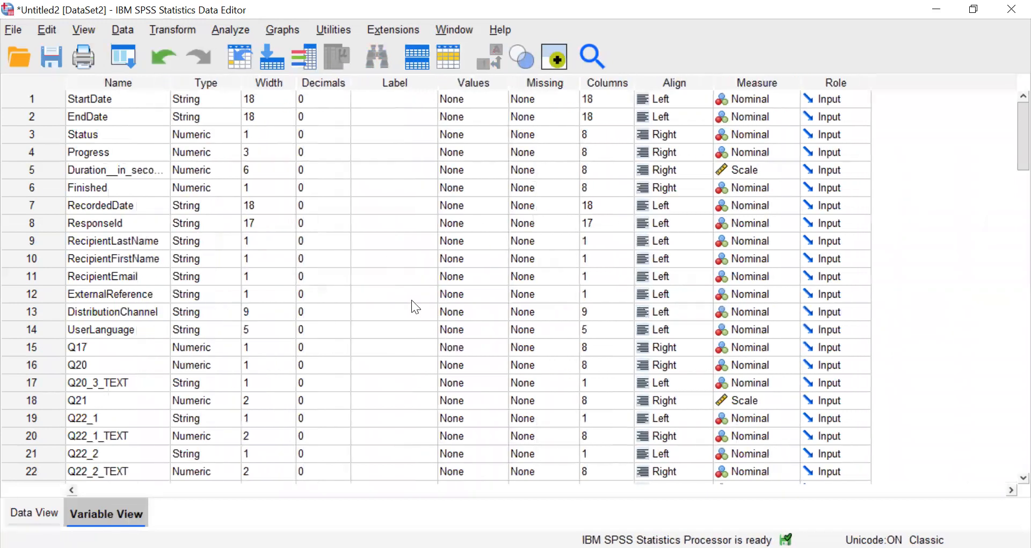
{"action": "scroll", "coordinate": [412, 303], "scroll_direction": "down", "scroll_amount": 6}
{"action": "left_click_drag", "start_coordinate": [128, 112], "coordinate": [123, 329]}
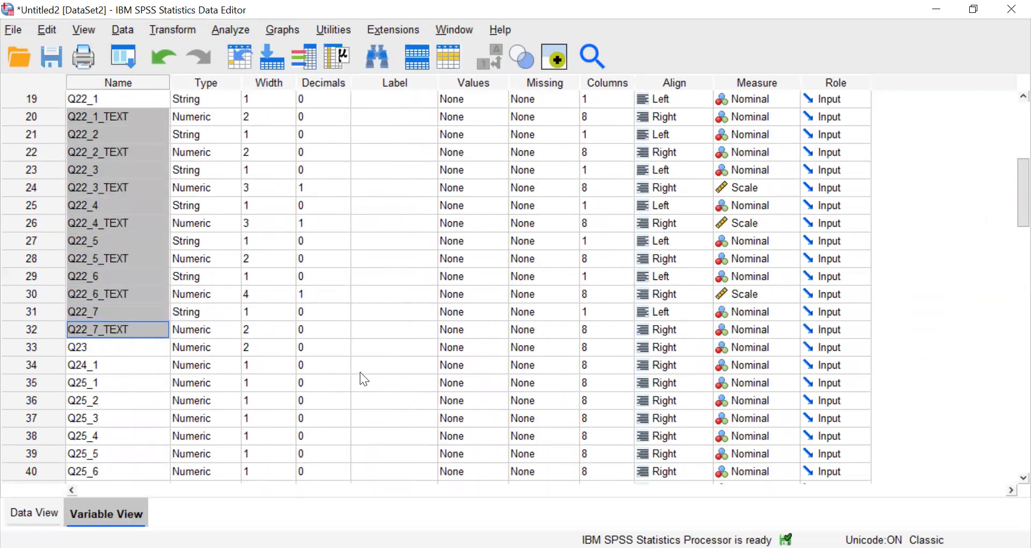
{"action": "scroll", "coordinate": [360, 373], "scroll_direction": "down", "scroll_amount": 12}
{"action": "scroll", "coordinate": [360, 372], "scroll_direction": "up", "scroll_amount": 10}
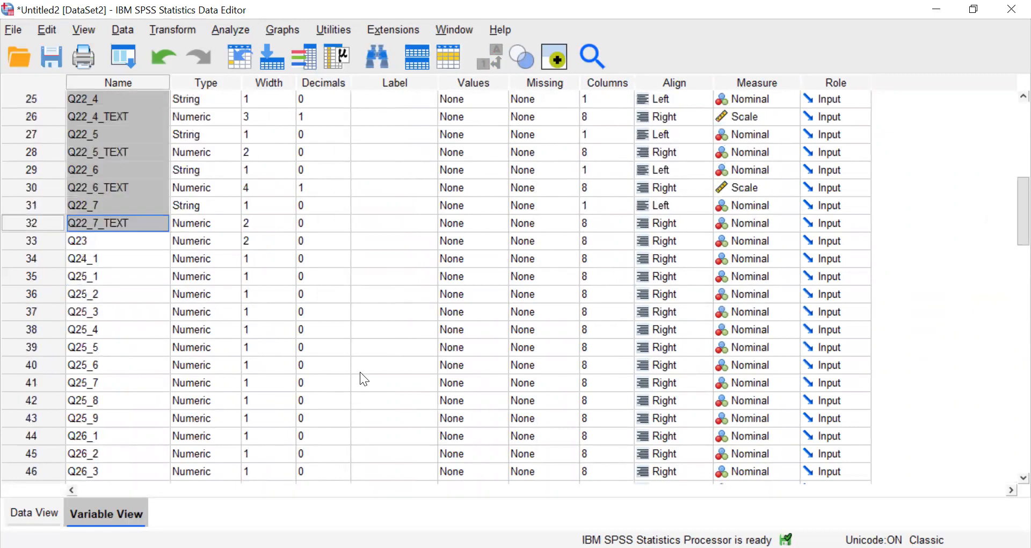
{"action": "scroll", "coordinate": [360, 372], "scroll_direction": "up", "scroll_amount": 8}
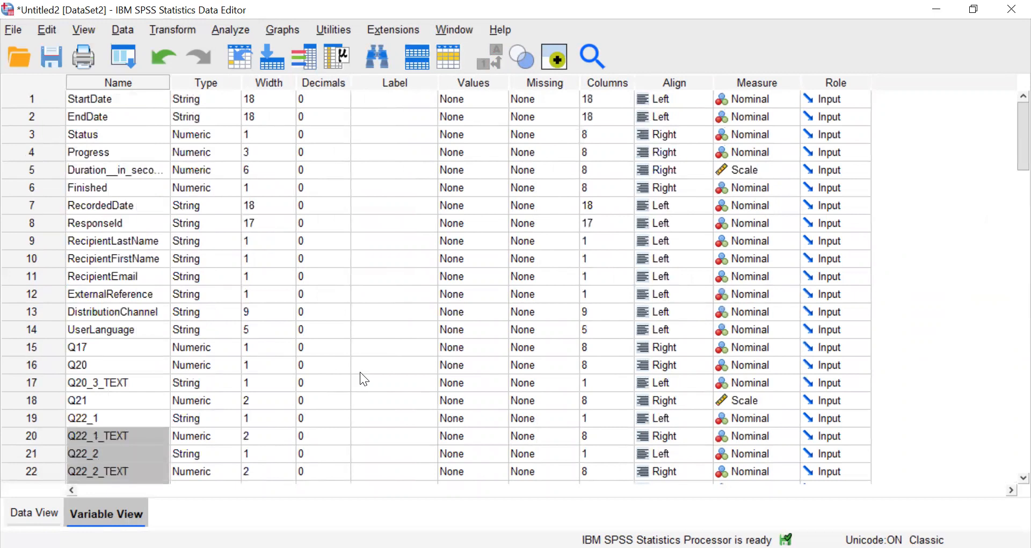
Return to the first columns of the data grid and compare them with the matching entries in the variable definitions.
{"action": "left_click", "coordinate": [42, 513]}
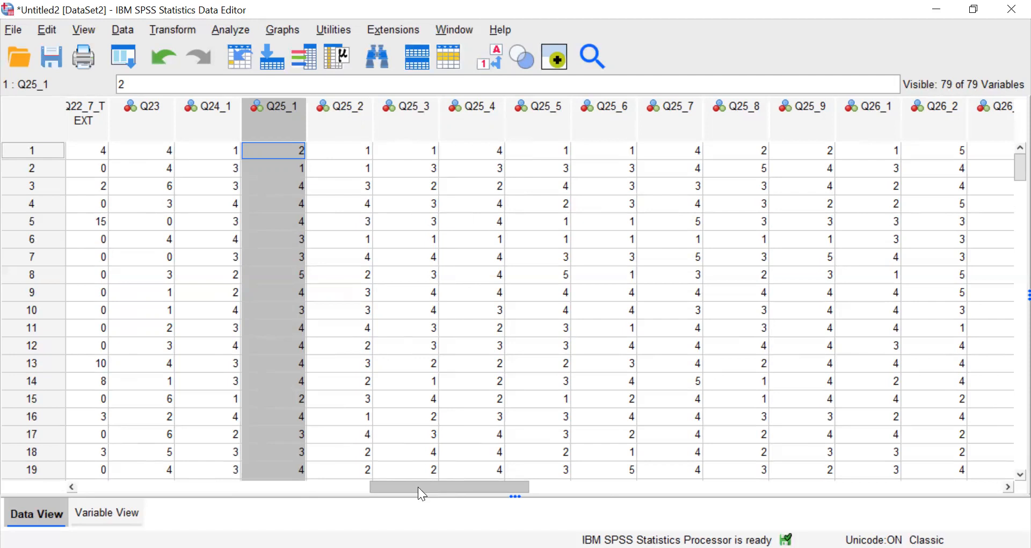
{"action": "left_click_drag", "start_coordinate": [418, 488], "coordinate": [147, 468]}
{"action": "left_click_drag", "start_coordinate": [66, 469], "coordinate": [63, 470]}
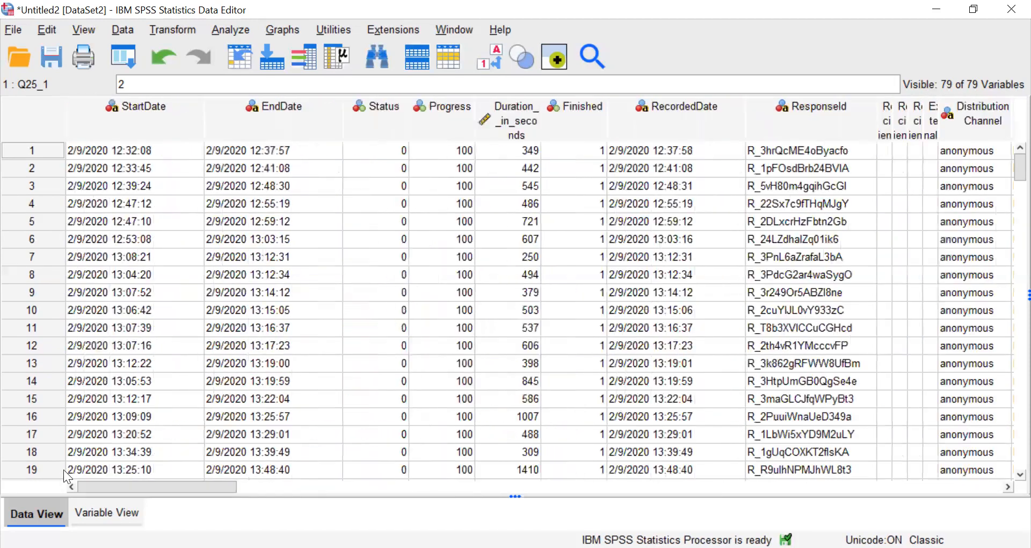
{"action": "left_click", "coordinate": [105, 512]}
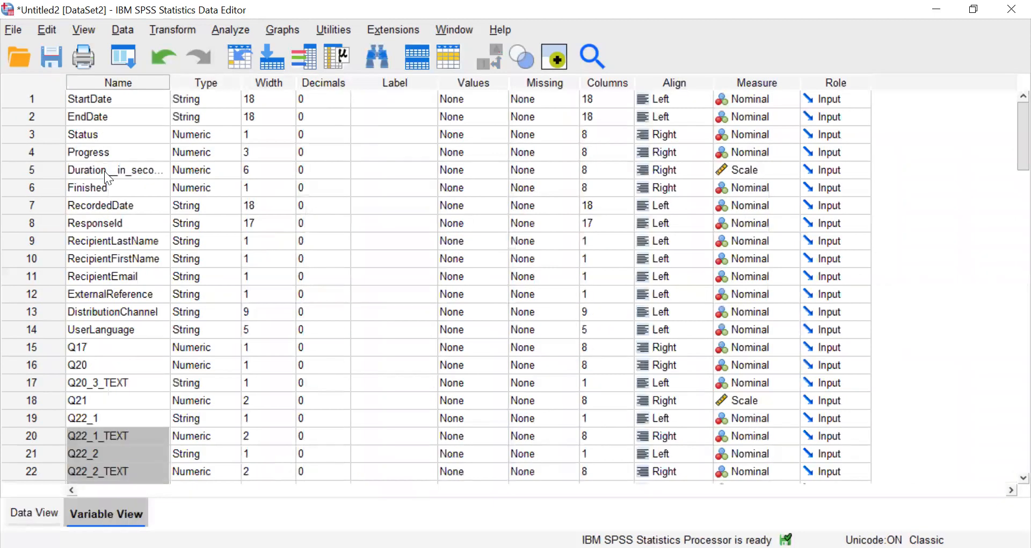
{"action": "left_click", "coordinate": [20, 510]}
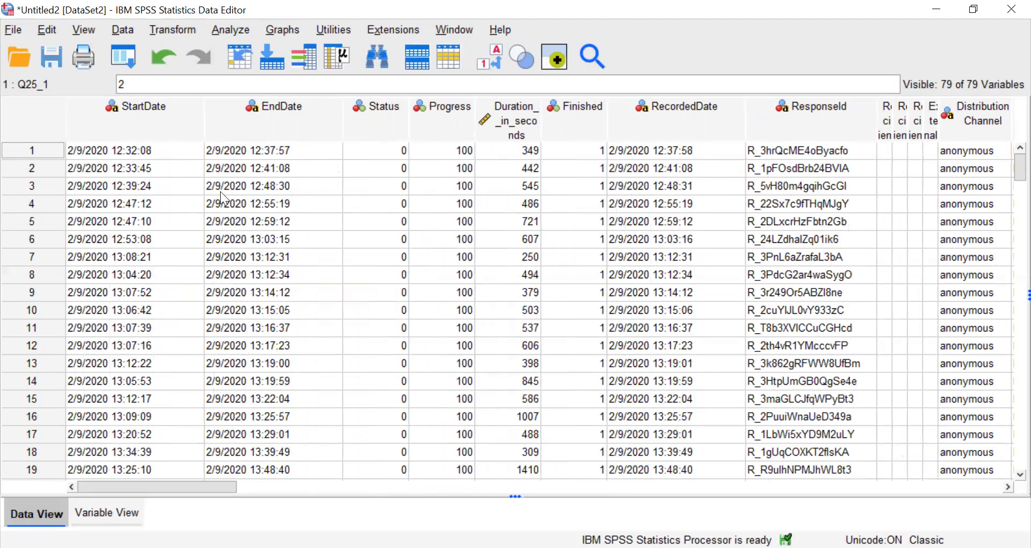
{"action": "left_click", "coordinate": [106, 512]}
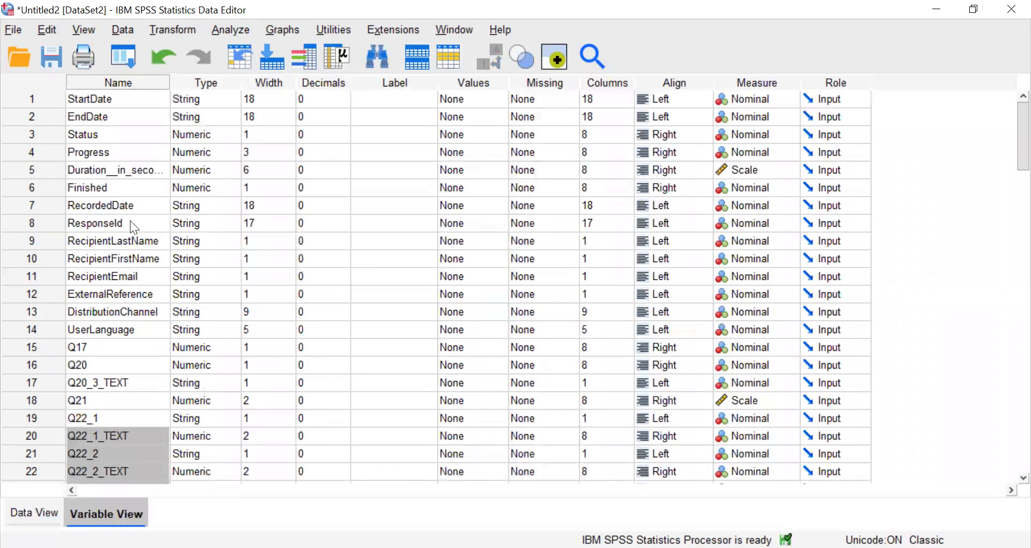
Select the first six variables, StartDate through Finished, as whole rows in the variable definitions.
{"action": "left_click_drag", "start_coordinate": [46, 101], "coordinate": [48, 187]}
{"action": "left_click", "coordinate": [48, 187]}
{"action": "right_click", "coordinate": [49, 187]}
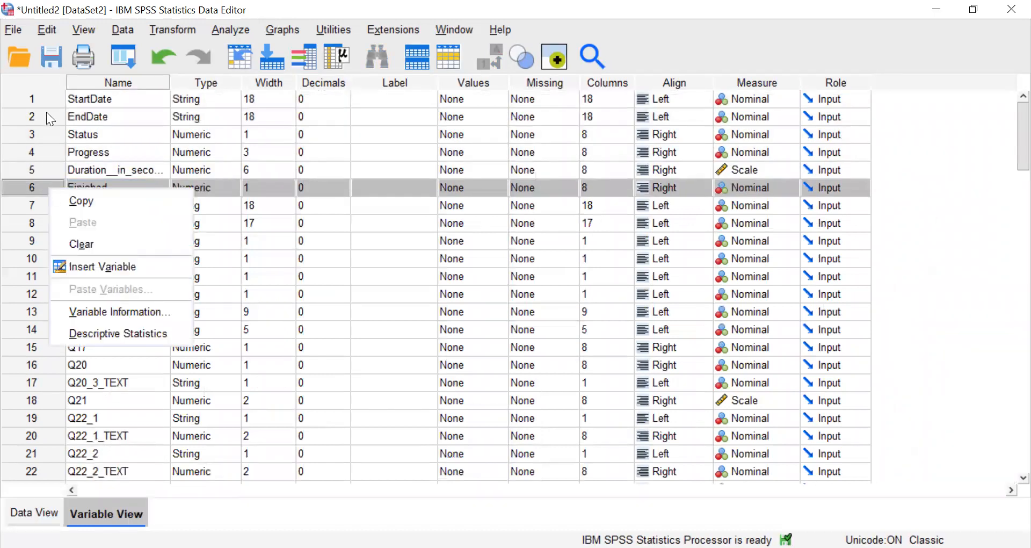
{"action": "left_click", "coordinate": [34, 99], "text": "shift"}
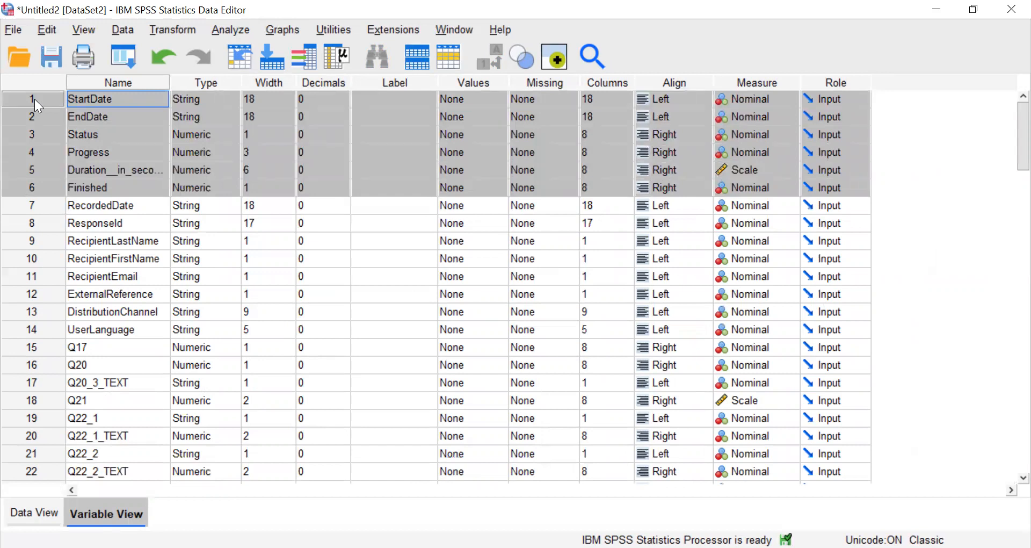
In the data grid, select the StartDate, EndDate and Status columns, look at their Clear option, and dismiss it unapplied.
{"action": "left_click", "coordinate": [45, 513]}
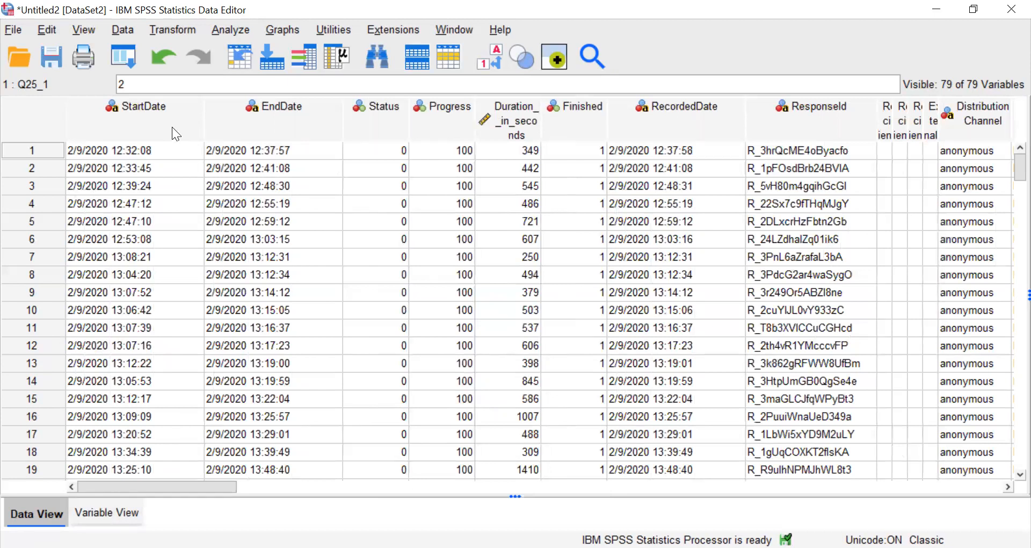
{"action": "left_click_drag", "start_coordinate": [172, 127], "coordinate": [361, 127]}
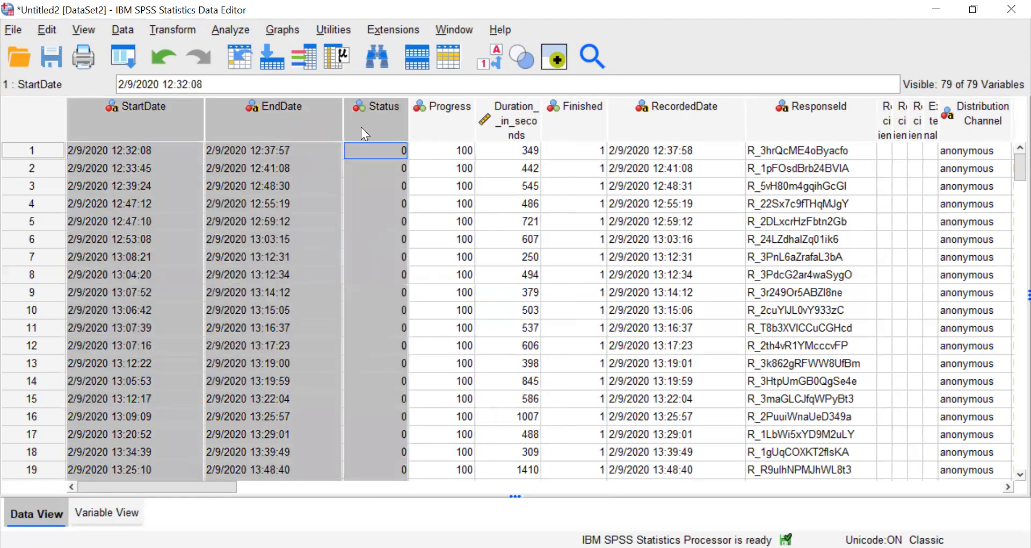
{"action": "left_click", "coordinate": [298, 188]}
{"action": "left_click_drag", "start_coordinate": [154, 111], "coordinate": [377, 119]}
{"action": "right_click", "coordinate": [378, 121]}
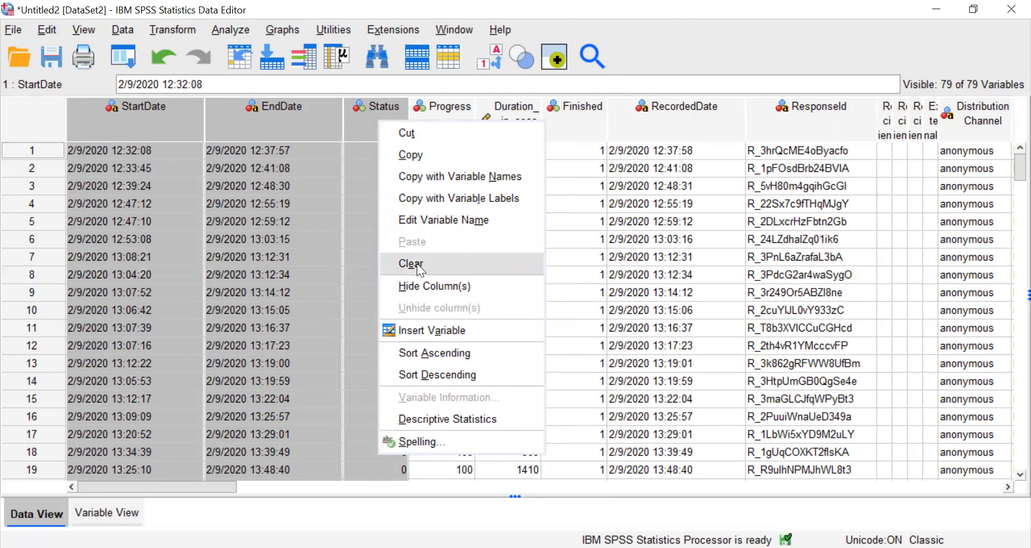
{"action": "left_click", "coordinate": [236, 325]}
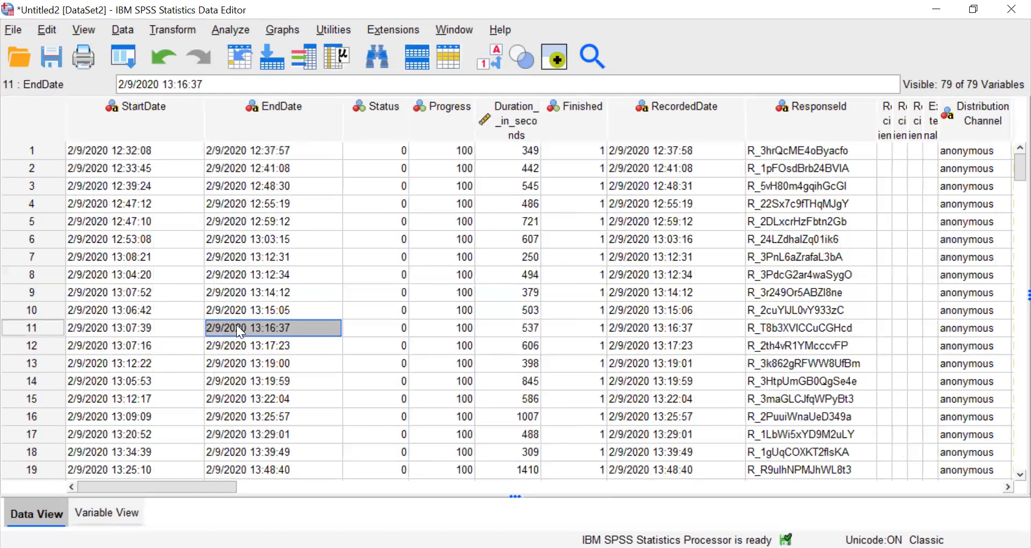
Return to the variable definitions, bring up the Save Data As dialog for the dataset, and cancel it.
{"action": "left_click", "coordinate": [110, 507]}
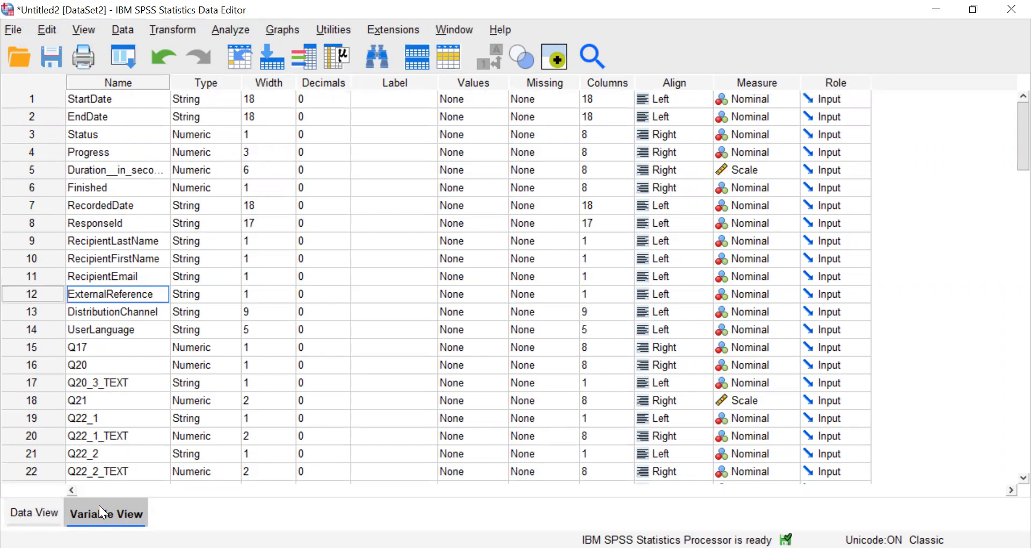
{"action": "left_click", "coordinate": [58, 60]}
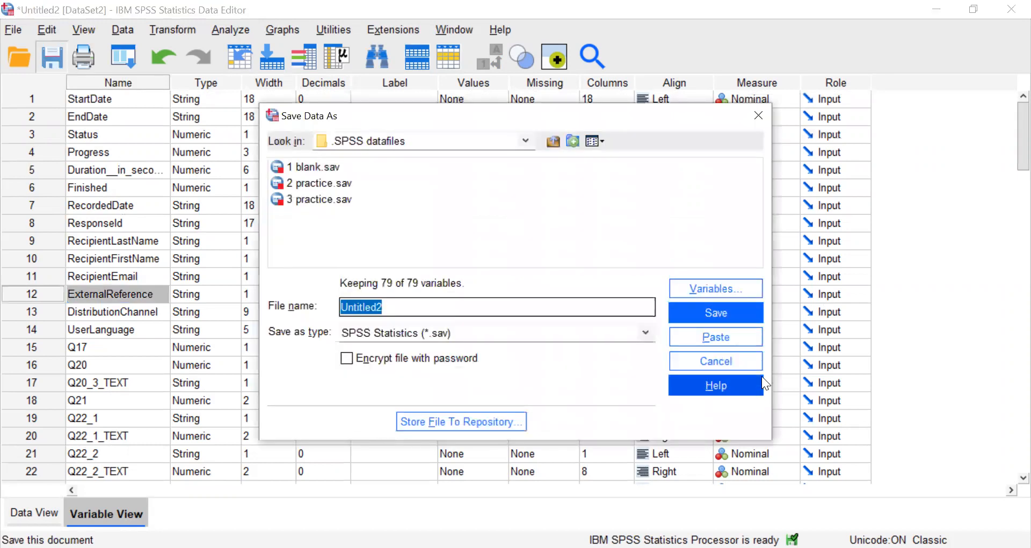
{"action": "left_click", "coordinate": [735, 361]}
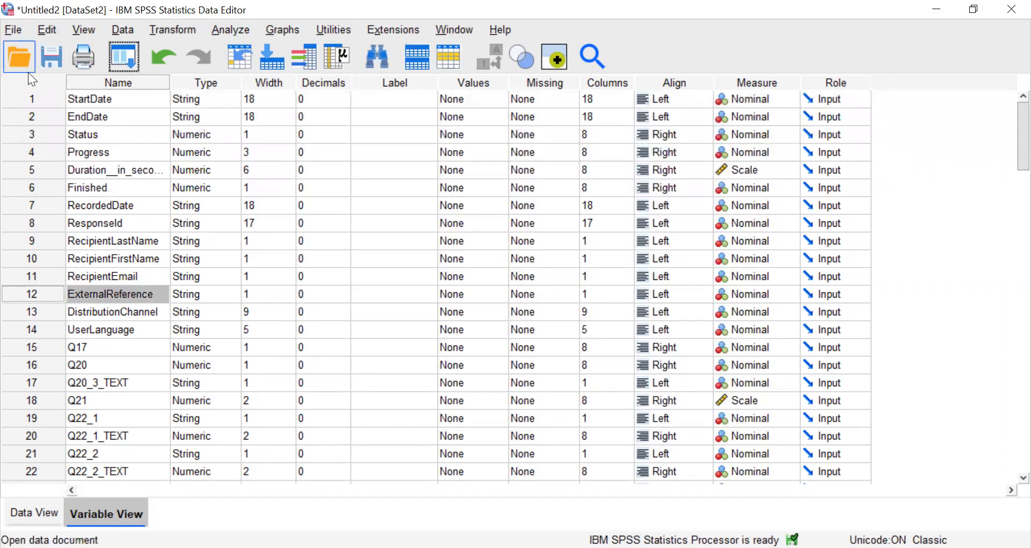
Delete the variables StartDate through Finished from the variable definitions, and return to the data grid.
{"action": "left_click", "coordinate": [186, 298]}
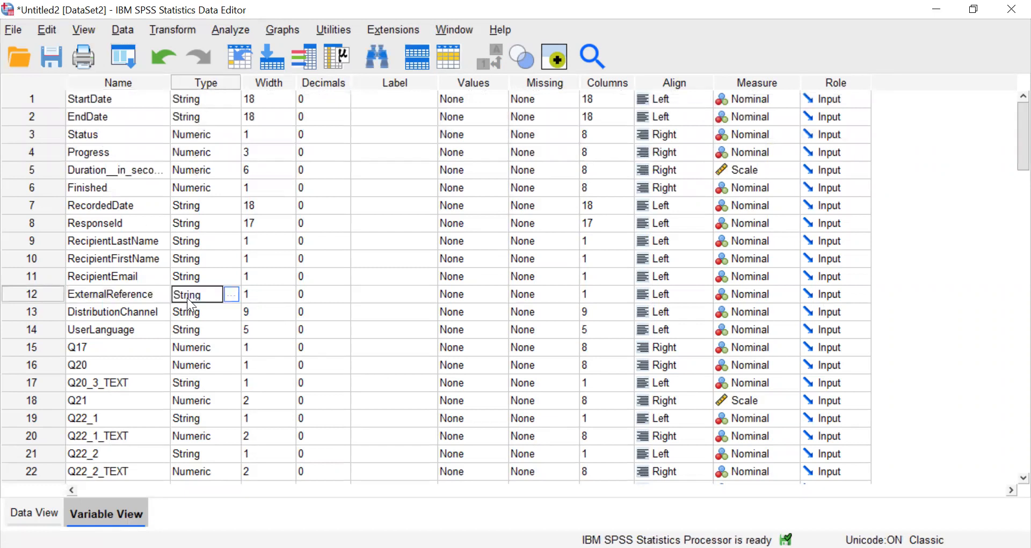
{"action": "left_click_drag", "start_coordinate": [47, 95], "coordinate": [38, 184]}
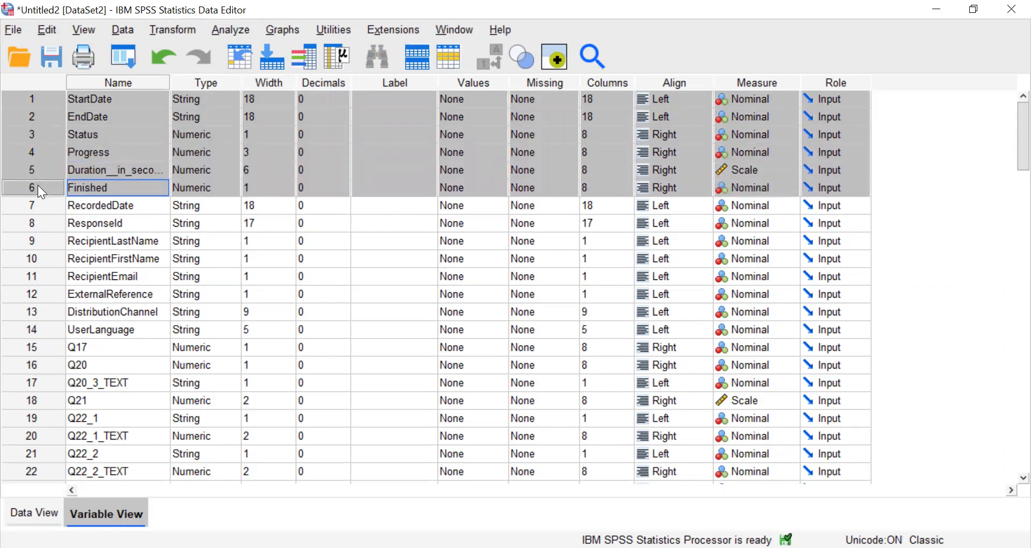
{"action": "right_click", "coordinate": [37, 185]}
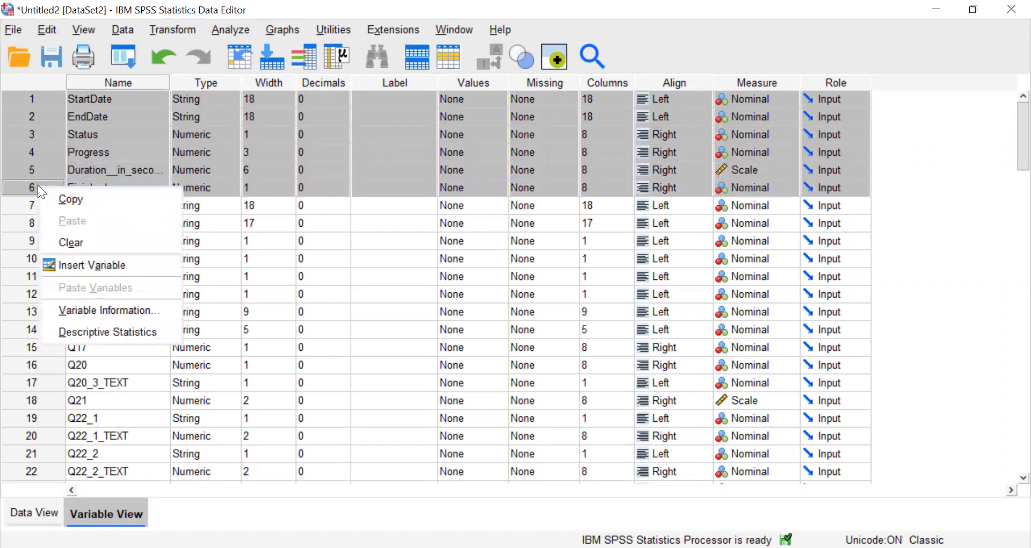
{"action": "left_click", "coordinate": [61, 244]}
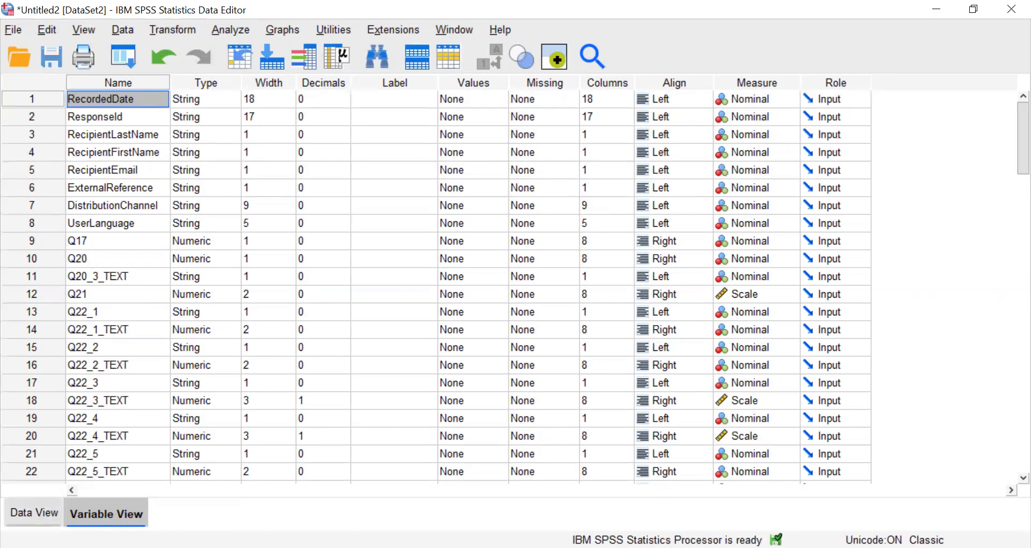
{"action": "left_click", "coordinate": [34, 512]}
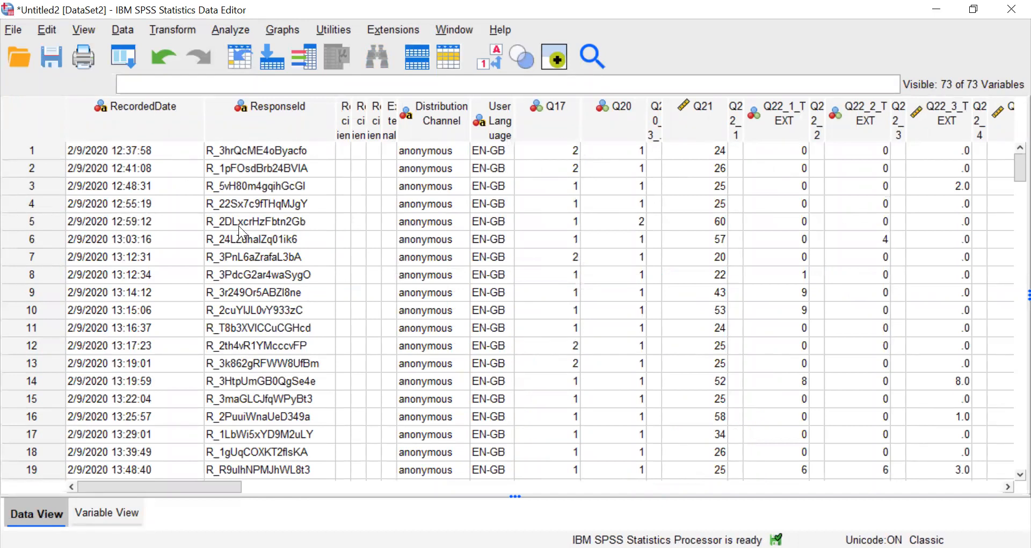
{"action": "left_click_drag", "start_coordinate": [277, 104], "coordinate": [489, 113]}
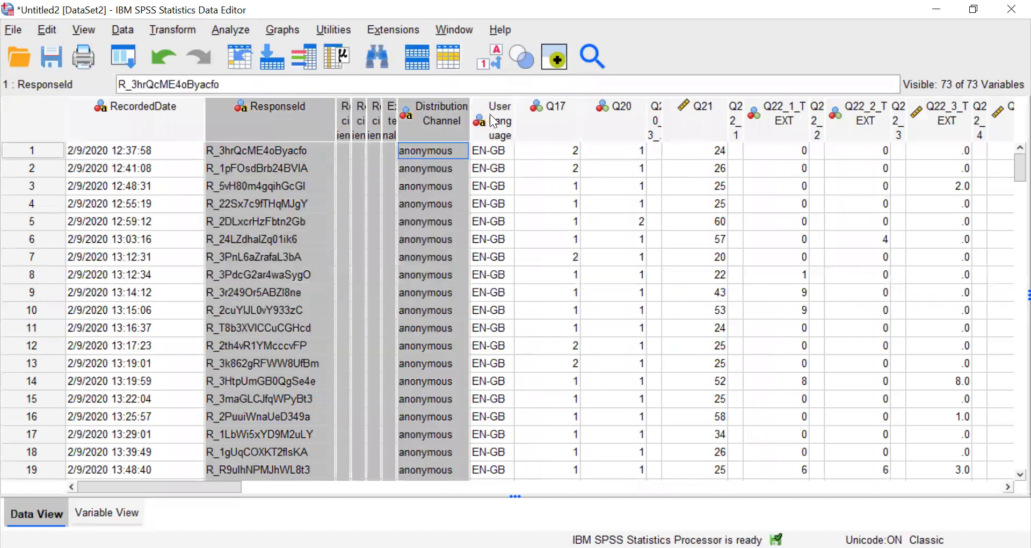
{"action": "right_click", "coordinate": [489, 114]}
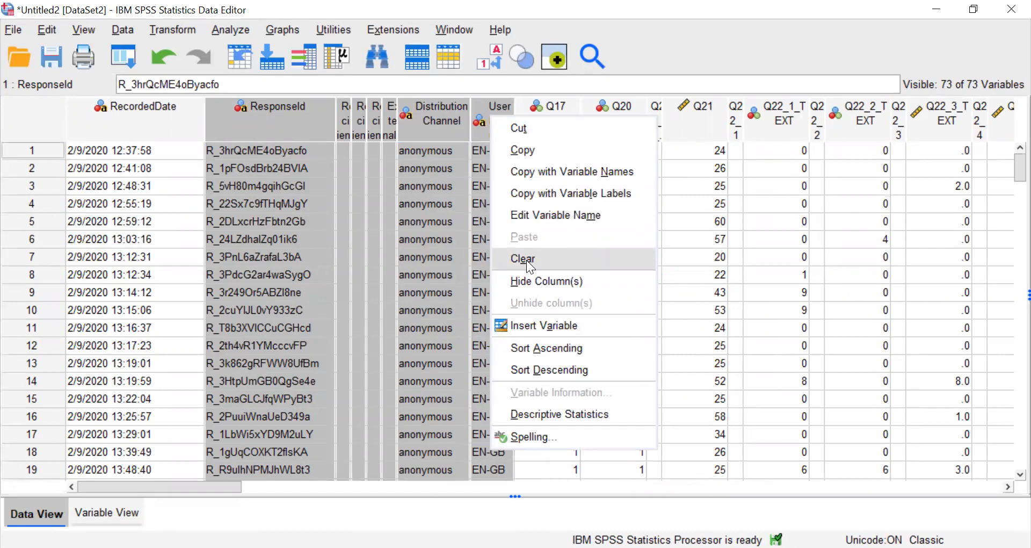
{"action": "left_click", "coordinate": [387, 203]}
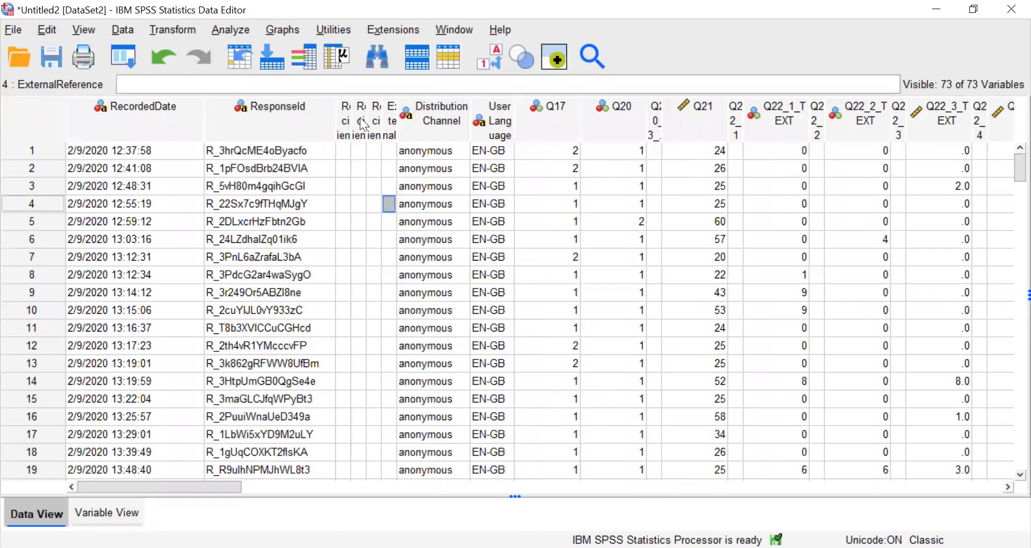
Delete the adjacent columns RecipientLastName through UserLanguage from the data grid, keeping ResponseId.
{"action": "left_click_drag", "start_coordinate": [346, 129], "coordinate": [485, 127]}
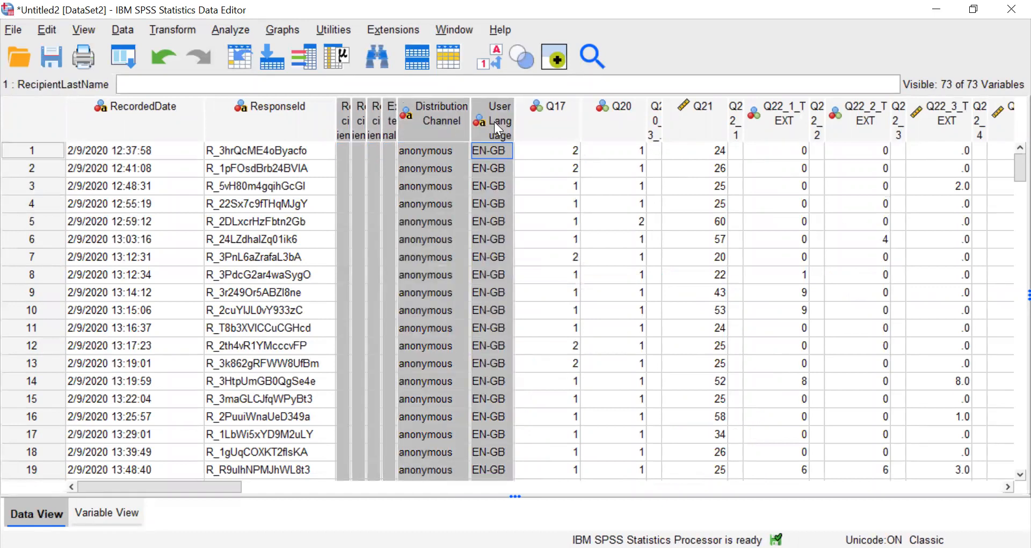
{"action": "right_click", "coordinate": [494, 122]}
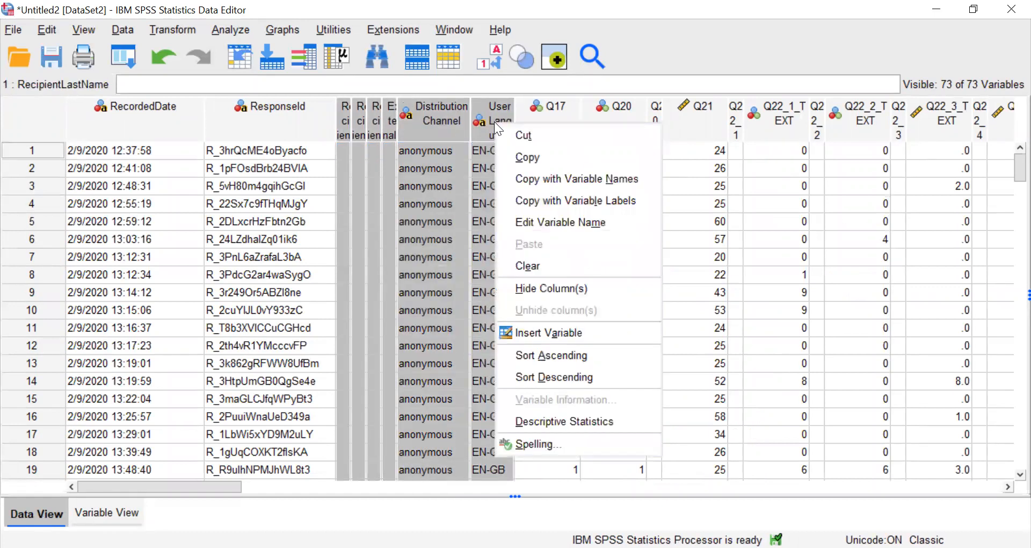
{"action": "left_click", "coordinate": [529, 266]}
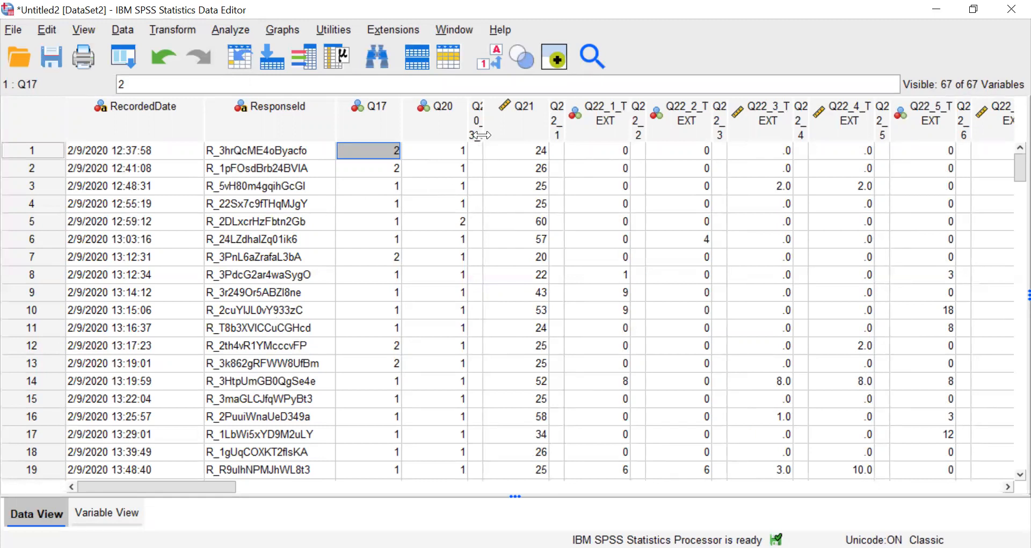
Delete the empty columns Q20_3_TEXT, Q22_1, Q22_2, Q22_3 and Q22_4 from the data grid, widening the narrow ones to identify them.
{"action": "left_click_drag", "start_coordinate": [484, 133], "coordinate": [505, 133]}
{"action": "left_click_drag", "start_coordinate": [589, 137], "coordinate": [613, 137]}
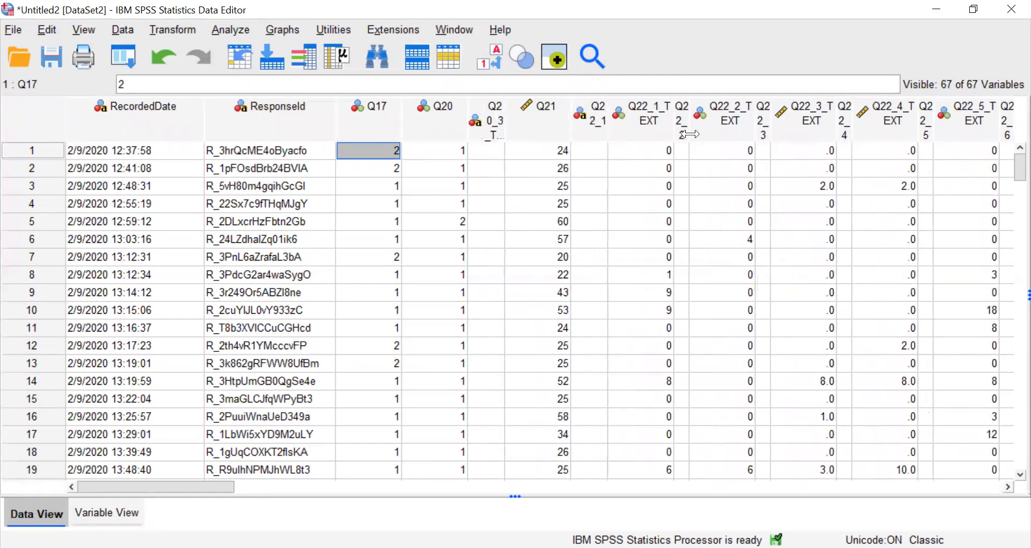
{"action": "left_click_drag", "start_coordinate": [689, 134], "coordinate": [712, 134]}
{"action": "left_click_drag", "start_coordinate": [791, 133], "coordinate": [802, 133]}
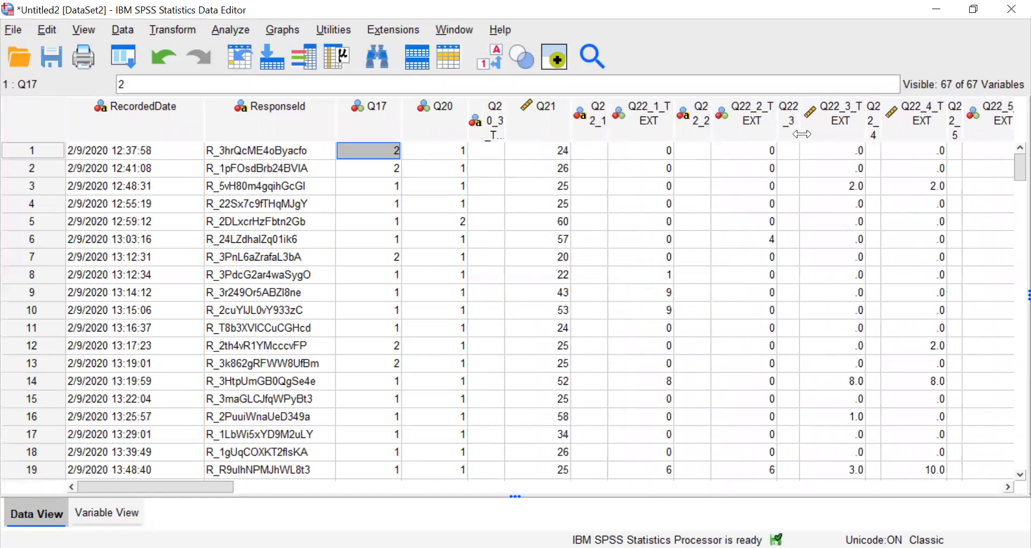
{"action": "left_click", "coordinate": [875, 130]}
{"action": "left_click", "coordinate": [793, 123], "text": "ctrl"}
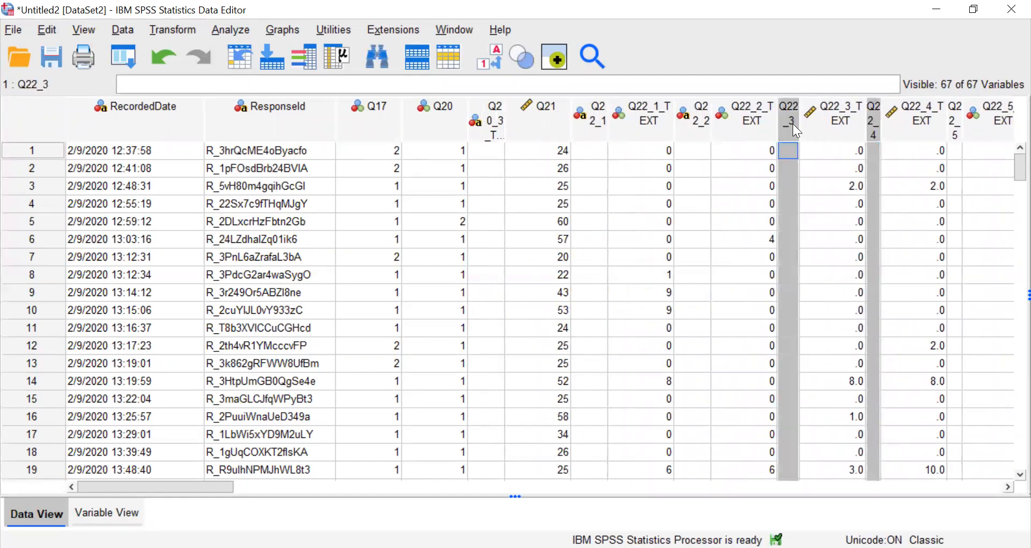
{"action": "left_click", "coordinate": [693, 124], "text": "ctrl"}
{"action": "left_click", "coordinate": [587, 130], "text": "ctrl"}
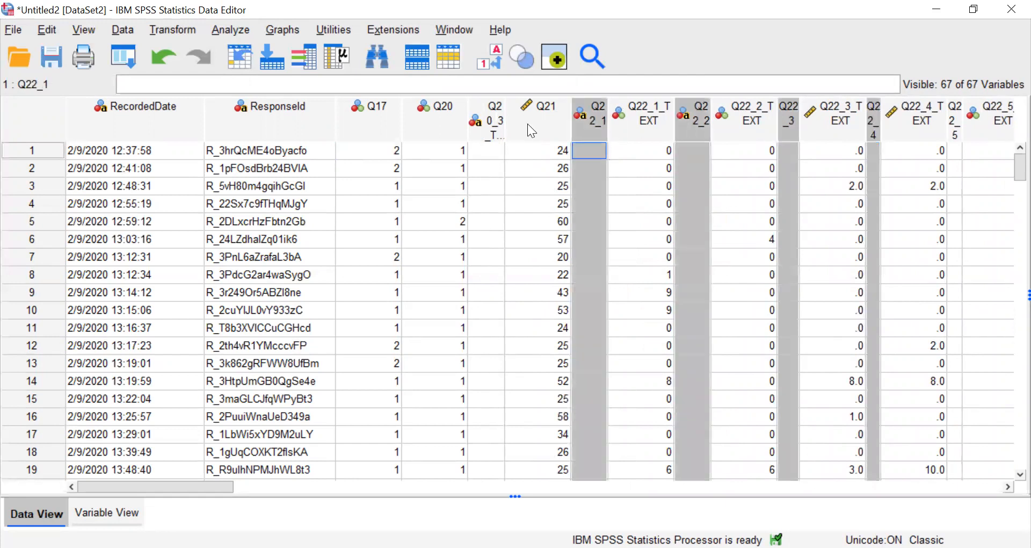
{"action": "left_click", "coordinate": [491, 129], "text": "ctrl"}
{"action": "right_click", "coordinate": [491, 129]}
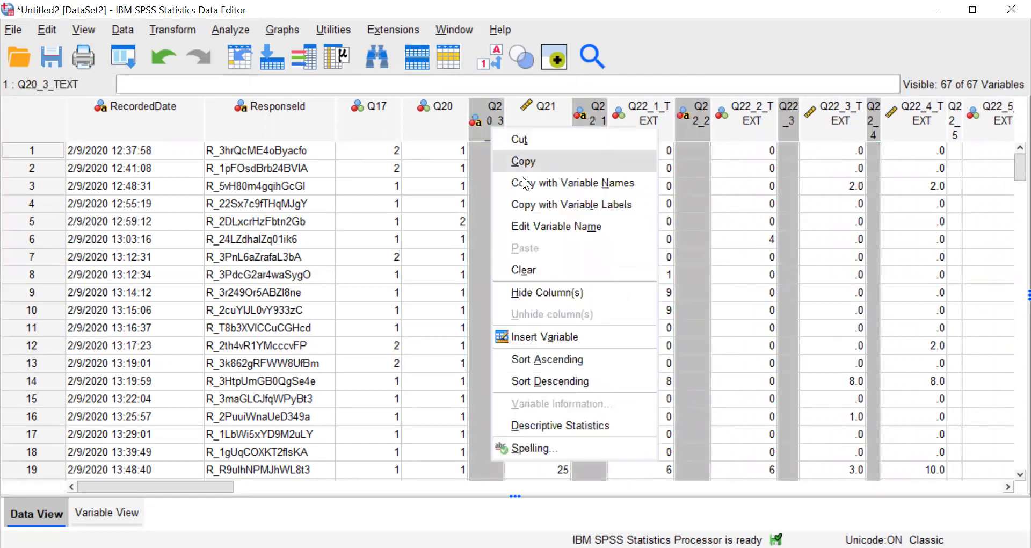
{"action": "left_click", "coordinate": [530, 272]}
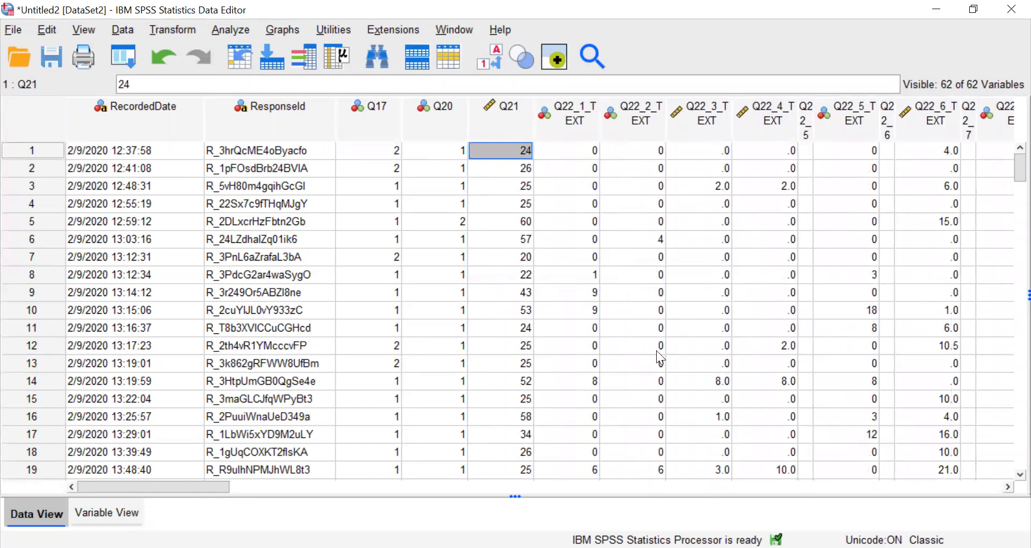
Highlight the RecordedDate, ResponseId and Q21 columns in the data grid, followed by Q17 and Q20, to review which ones need clearer names.
{"action": "left_click", "coordinate": [507, 125]}
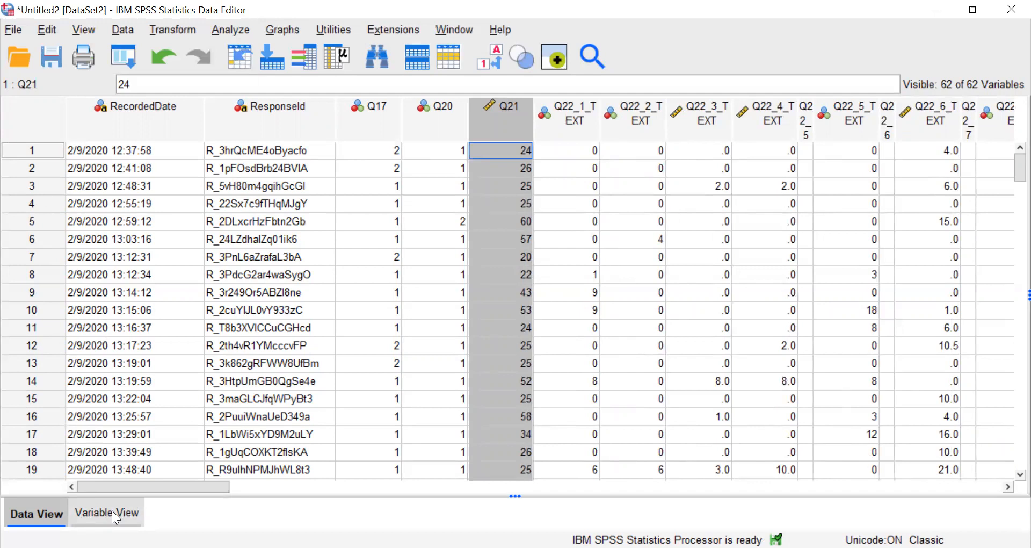
{"action": "left_click", "coordinate": [163, 126]}
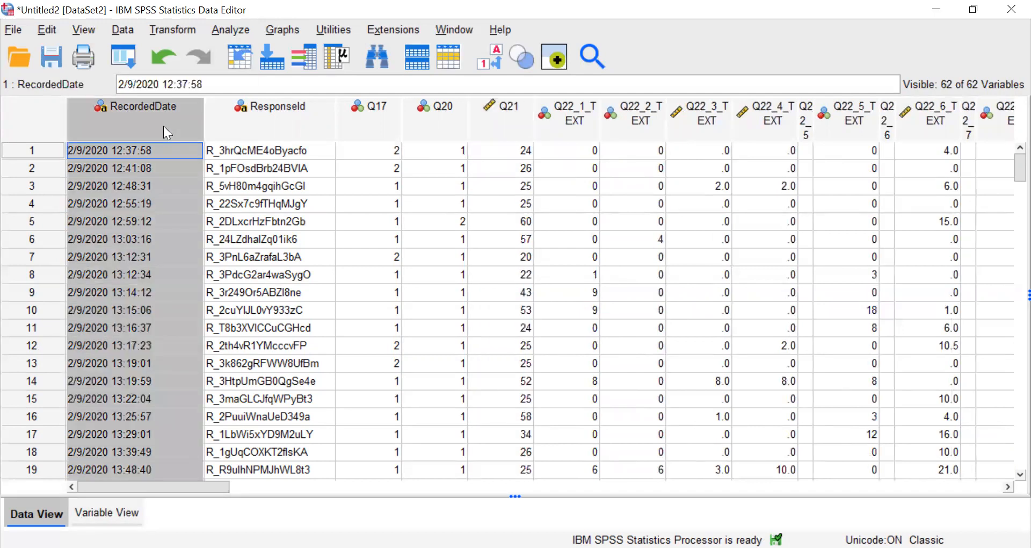
{"action": "left_click", "coordinate": [279, 121], "text": "shift"}
{"action": "left_click", "coordinate": [515, 123], "text": "ctrl"}
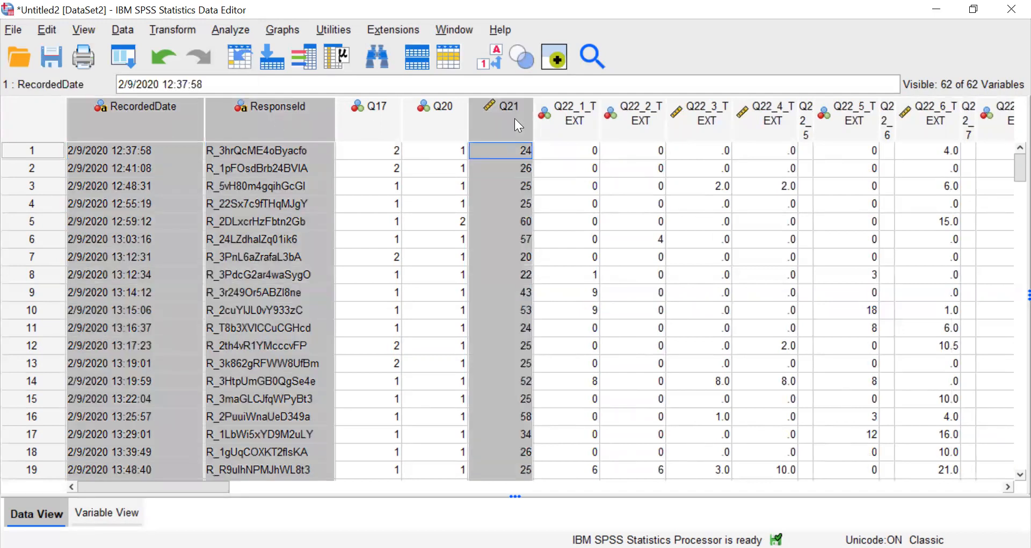
{"action": "left_click", "coordinate": [369, 117]}
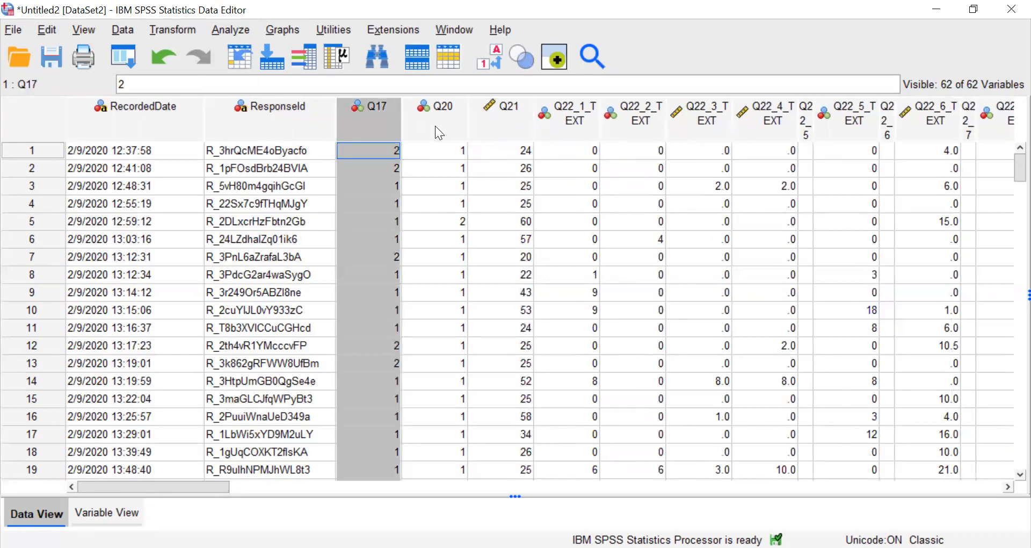
{"action": "left_click", "coordinate": [435, 125], "text": "shift"}
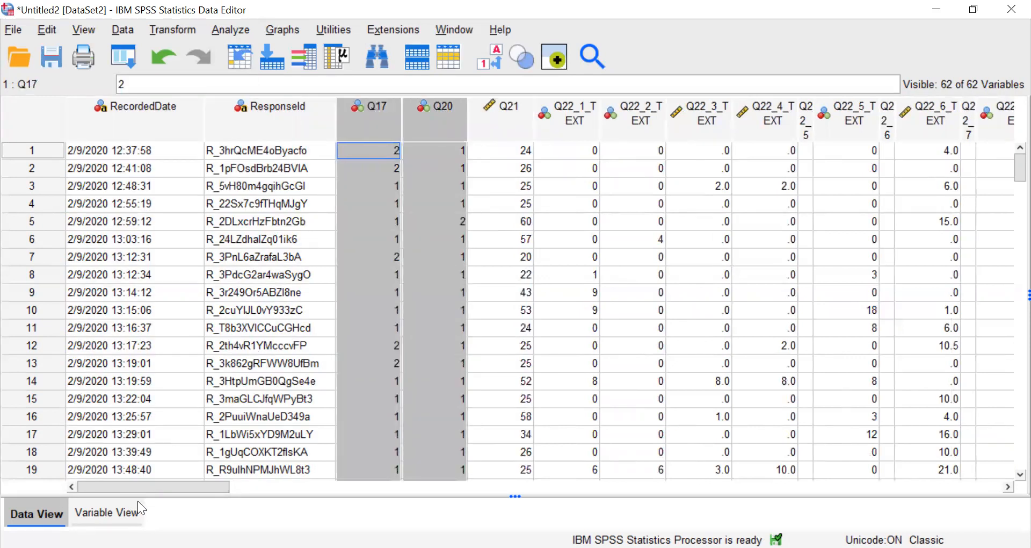
Rename the variable RecordedDate as date and ResponseId as ID in the variable definitions, and check the headings in the data grid.
{"action": "left_click", "coordinate": [123, 516]}
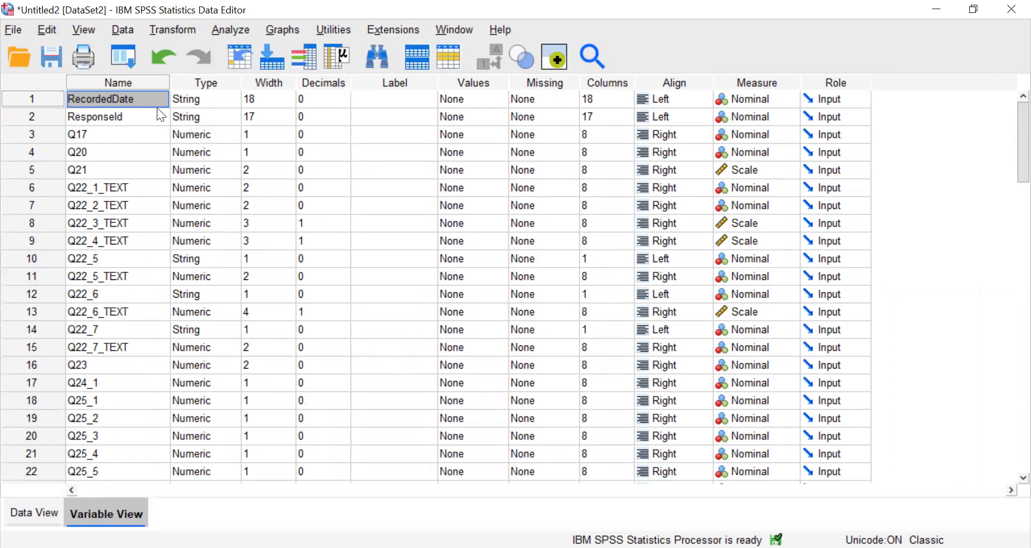
{"action": "left_click", "coordinate": [112, 120]}
{"action": "left_click", "coordinate": [95, 103]}
{"action": "left_click_drag", "start_coordinate": [158, 100], "coordinate": [21, 96]}
{"action": "type", "text": "date"}
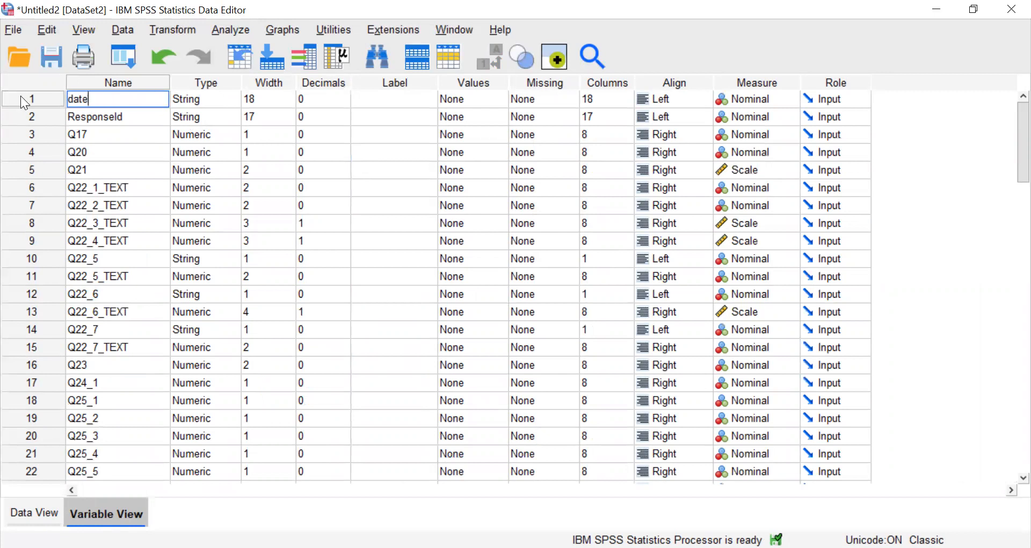
{"action": "left_click_drag", "start_coordinate": [138, 118], "coordinate": [44, 122]}
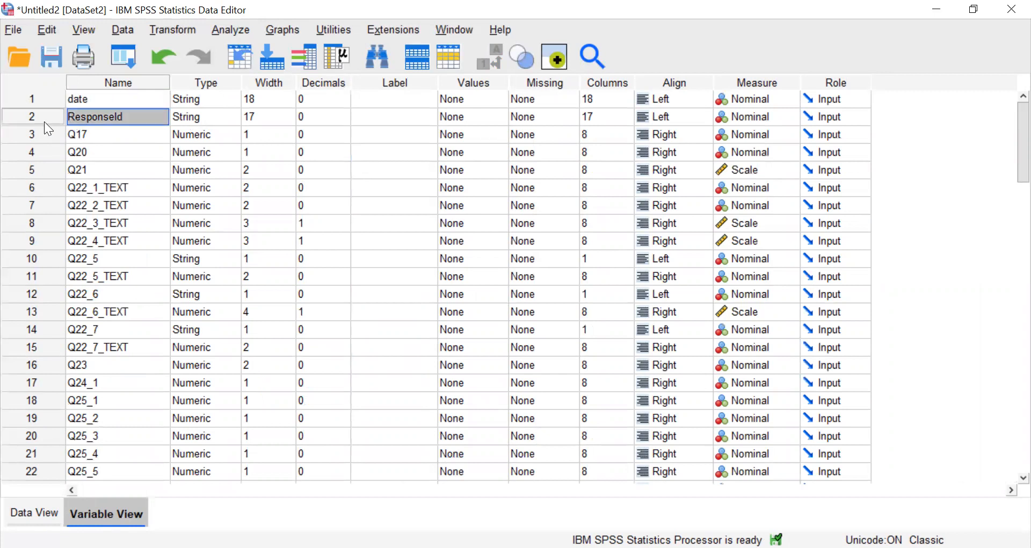
{"action": "type", "text": "ID"}
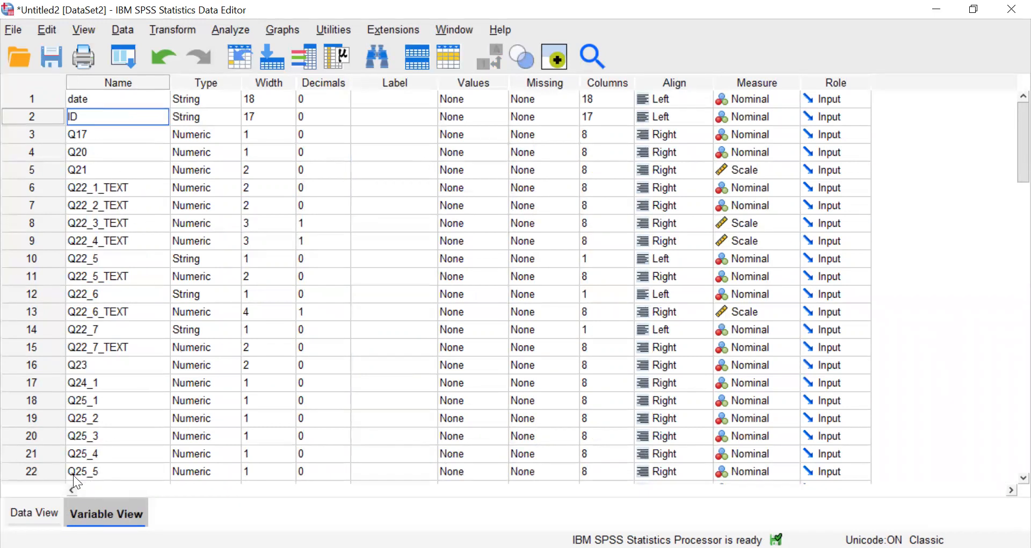
{"action": "left_click", "coordinate": [33, 510]}
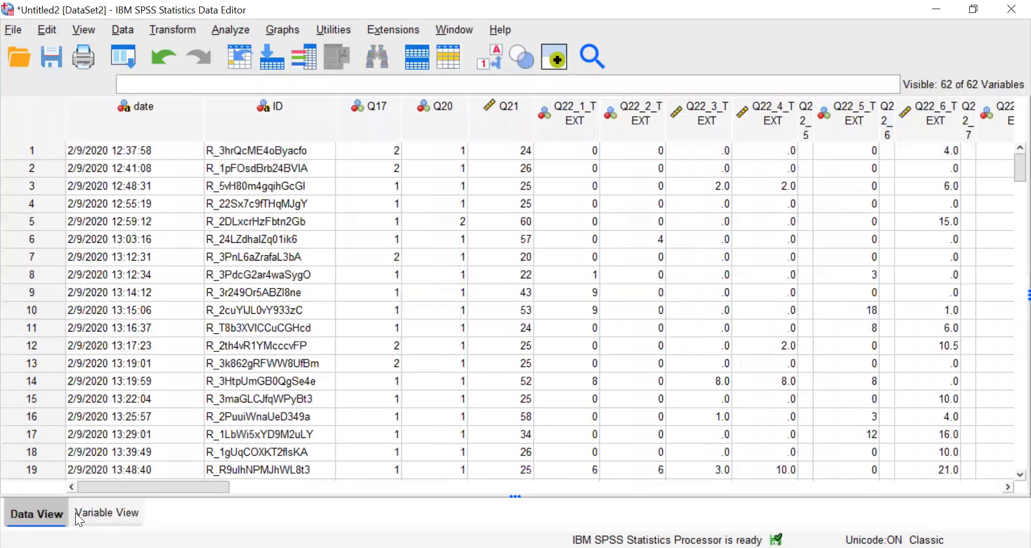
Rename the variable Q21 as age in the variable definitions.
{"action": "left_click", "coordinate": [97, 514]}
{"action": "left_click", "coordinate": [99, 171]}
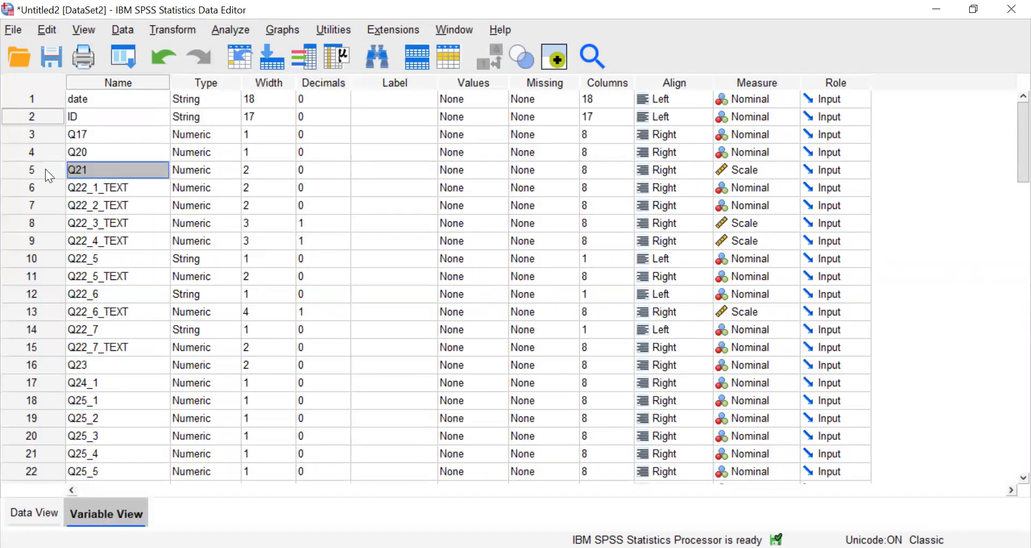
{"action": "type", "text": "age"}
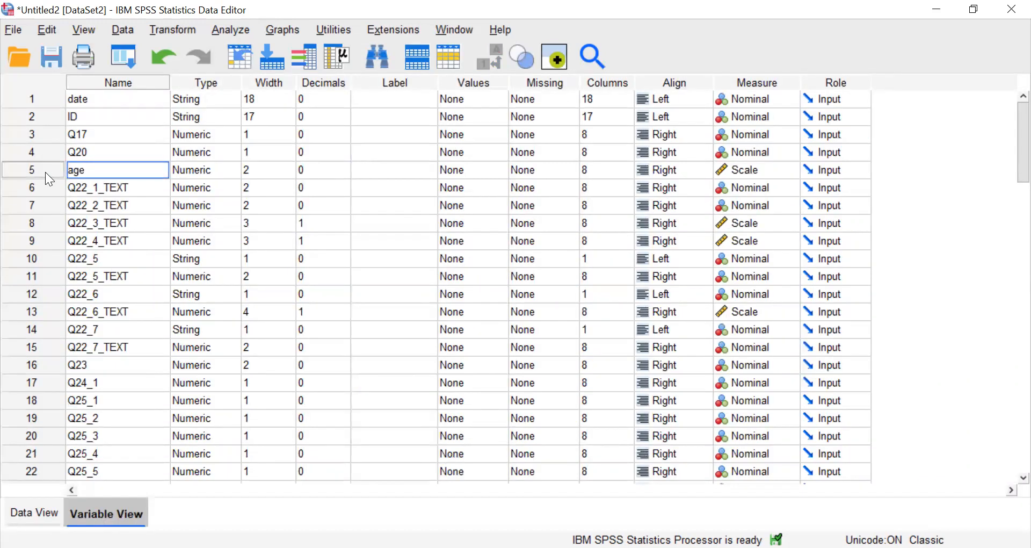
Move the age column in the data grid so that it sits directly after ID, before Q17.
{"action": "left_click", "coordinate": [37, 513]}
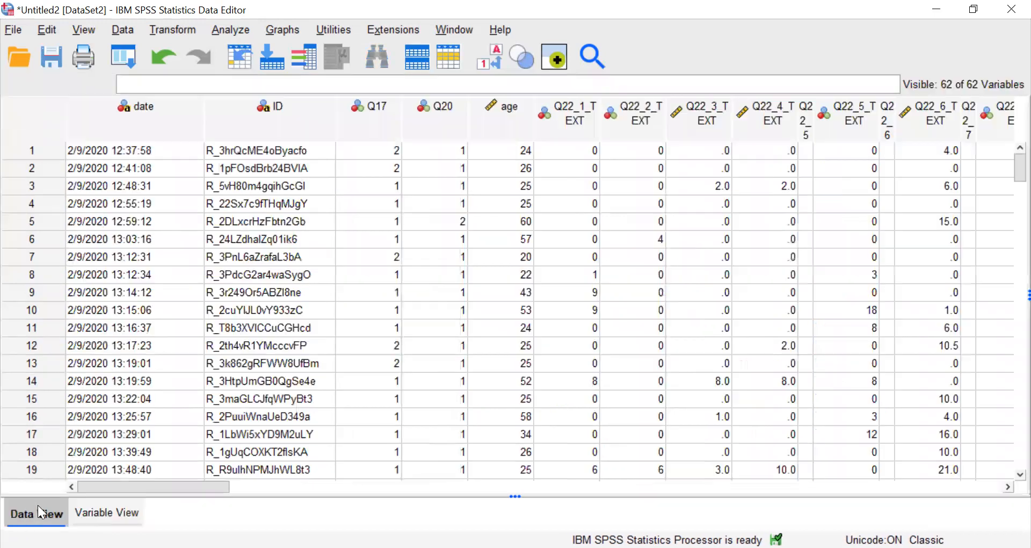
{"action": "left_click", "coordinate": [496, 120]}
{"action": "left_click_drag", "start_coordinate": [496, 119], "coordinate": [348, 128]}
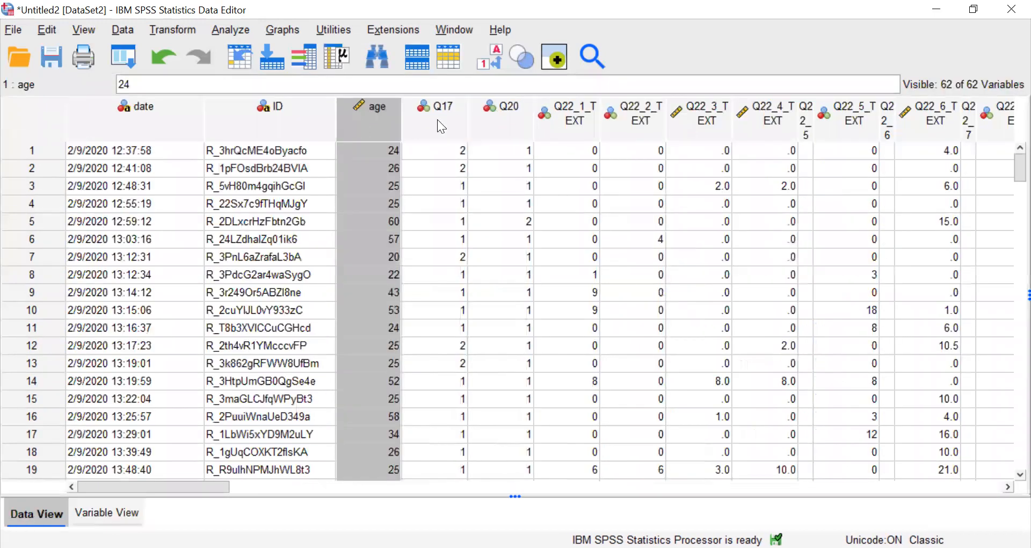
{"action": "left_click", "coordinate": [450, 120]}
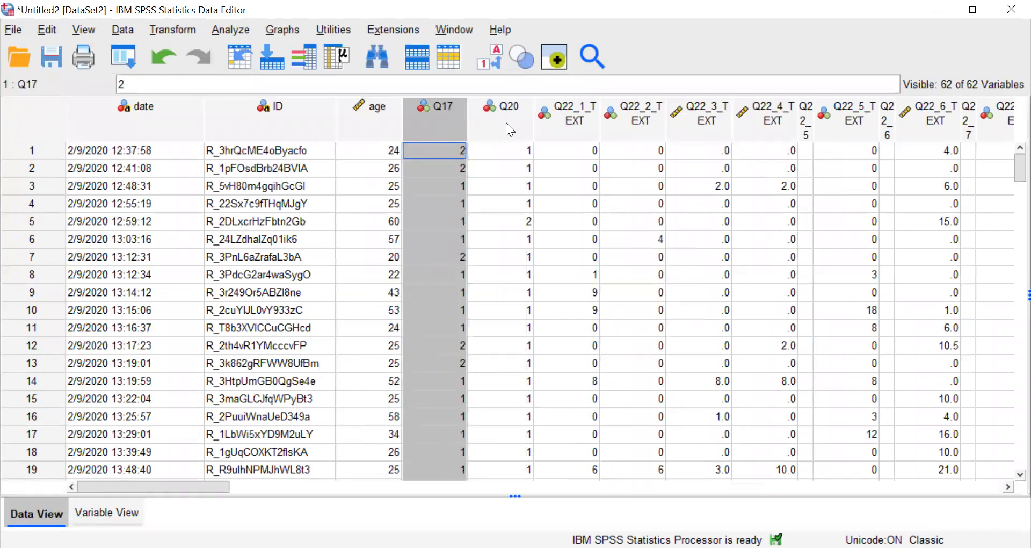
{"action": "left_click", "coordinate": [385, 115]}
Move the variables Q25_1 through Q25_9 in the variable definitions so that they sit directly after age, before Q17.
{"action": "left_click", "coordinate": [138, 115], "text": "shift"}
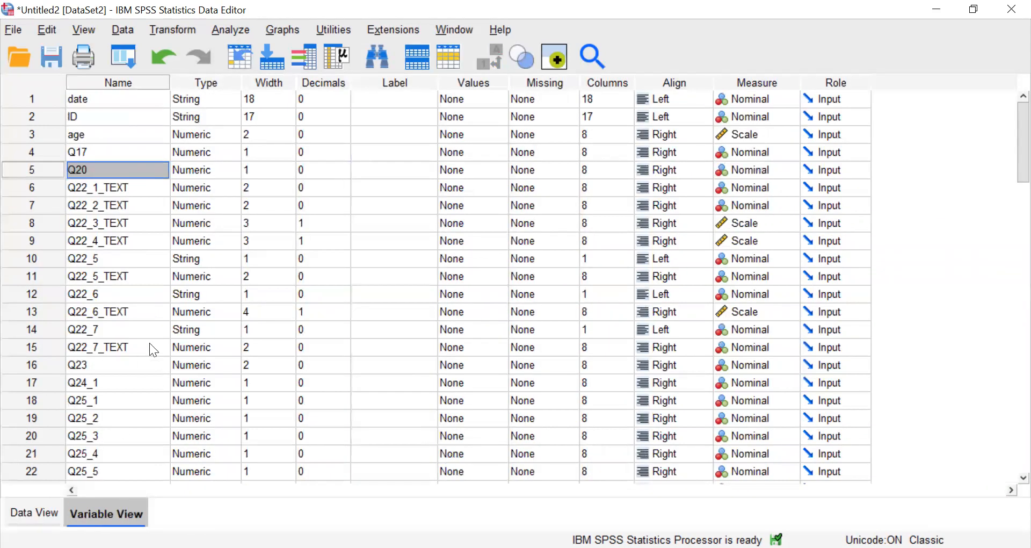
{"action": "scroll", "coordinate": [122, 373], "scroll_direction": "down", "scroll_amount": 2}
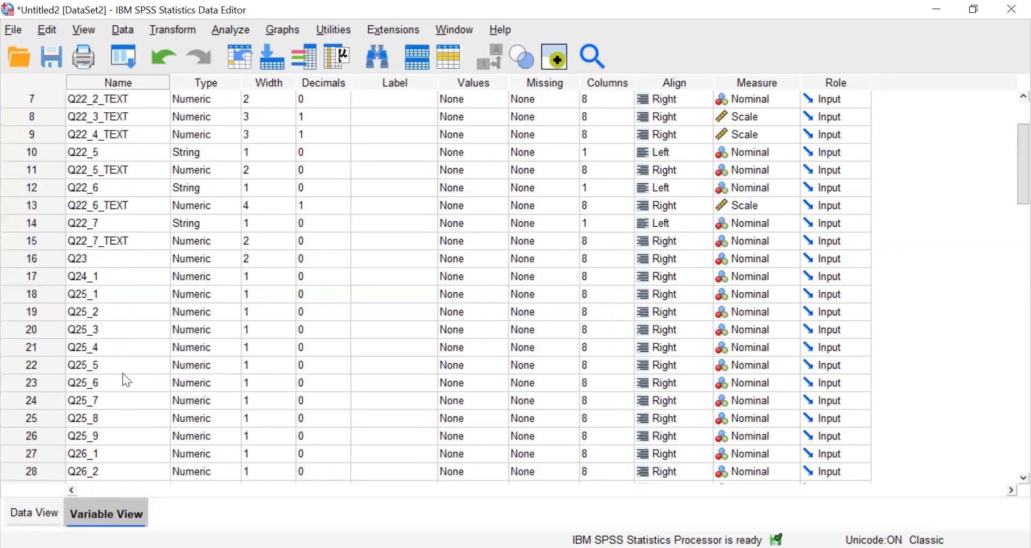
{"action": "scroll", "coordinate": [122, 373], "scroll_direction": "down", "scroll_amount": 1}
{"action": "left_click", "coordinate": [42, 381]}
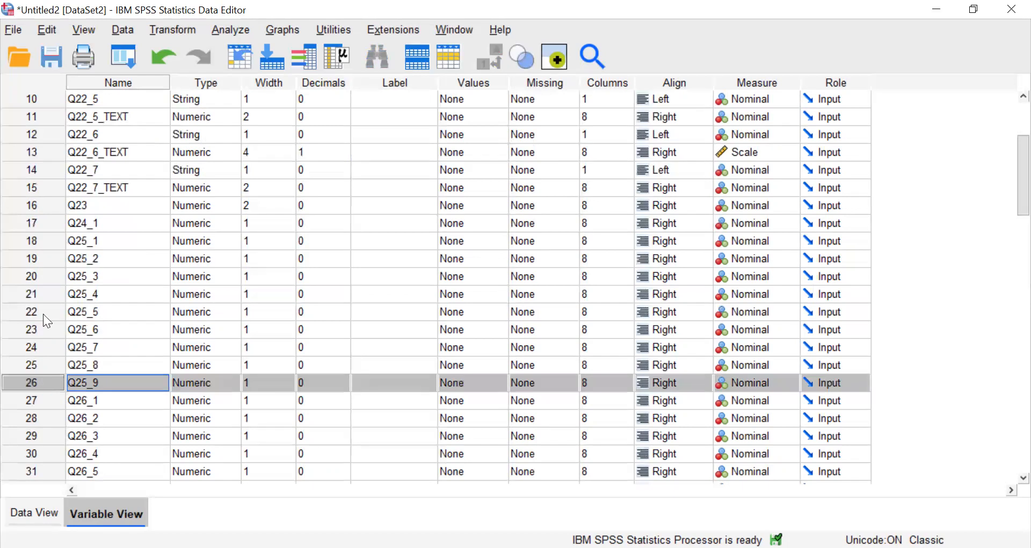
{"action": "left_click", "coordinate": [27, 240], "text": "shift"}
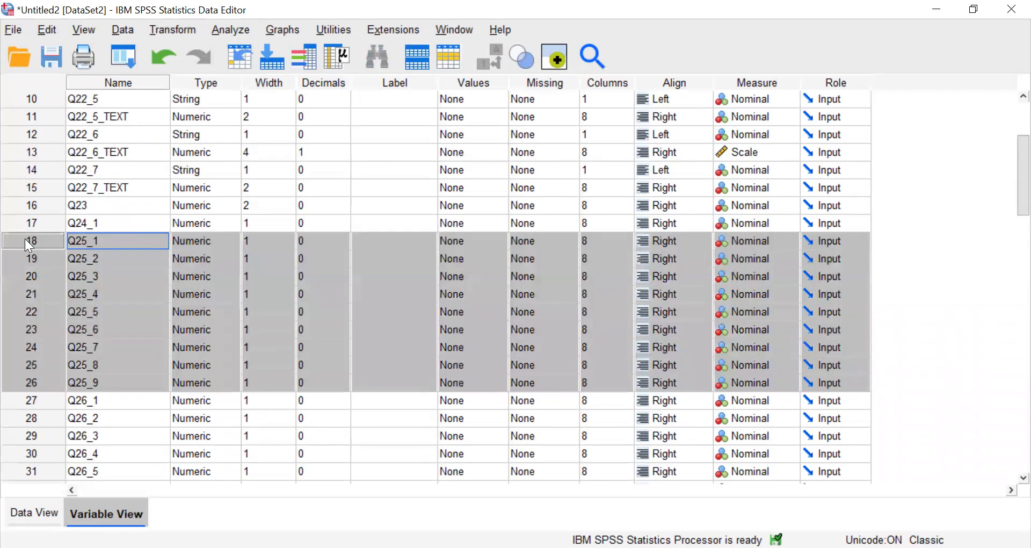
{"action": "scroll", "coordinate": [173, 326], "scroll_direction": "up", "scroll_amount": 1}
{"action": "scroll", "coordinate": [173, 325], "scroll_direction": "up", "scroll_amount": 2}
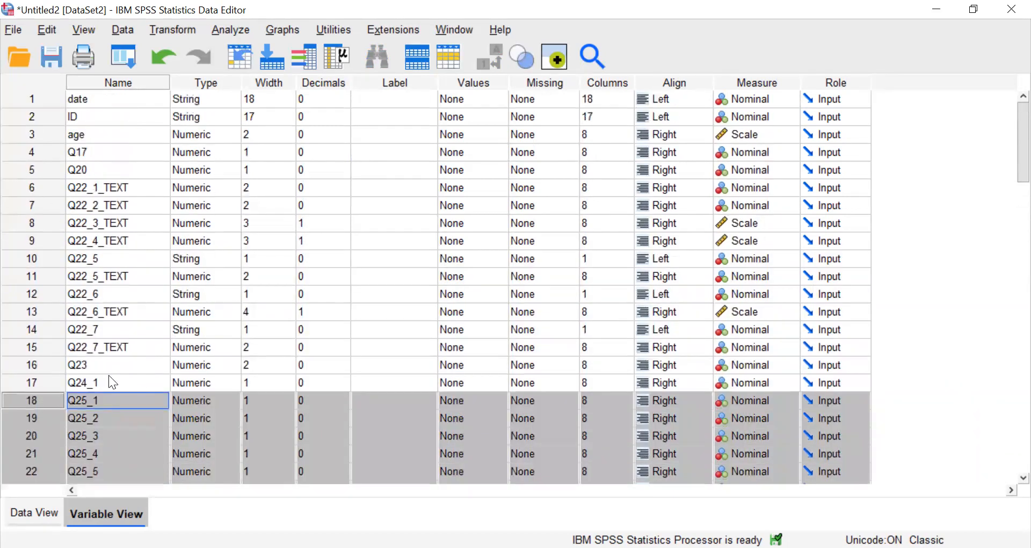
{"action": "left_click_drag", "start_coordinate": [28, 400], "coordinate": [48, 165]}
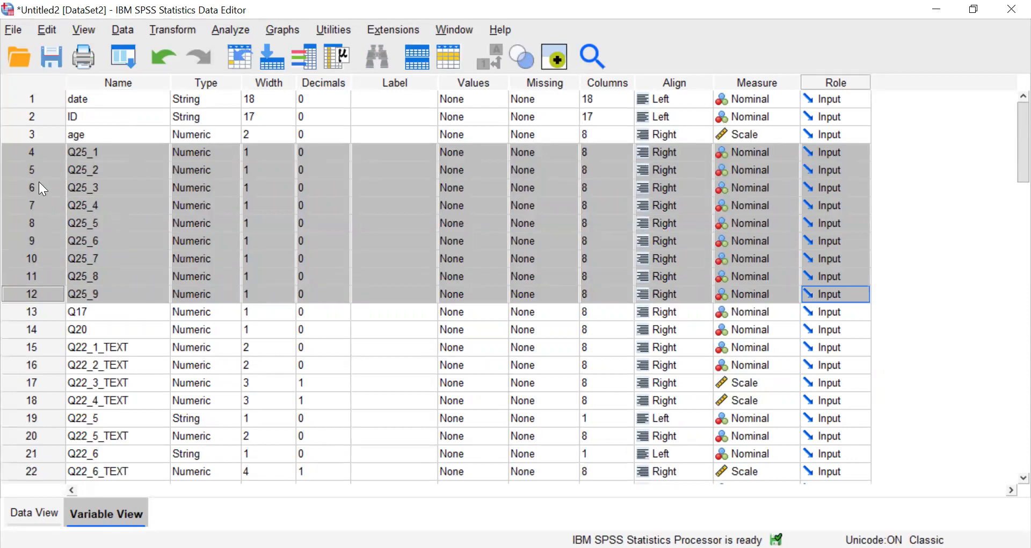
{"action": "mouse_move", "coordinate": [35, 226]}
{"action": "left_mouse_down"}
{"action": "mouse_move", "coordinate": [51, 363]}
{"action": "mouse_move", "coordinate": [40, 225]}
{"action": "left_mouse_up"}
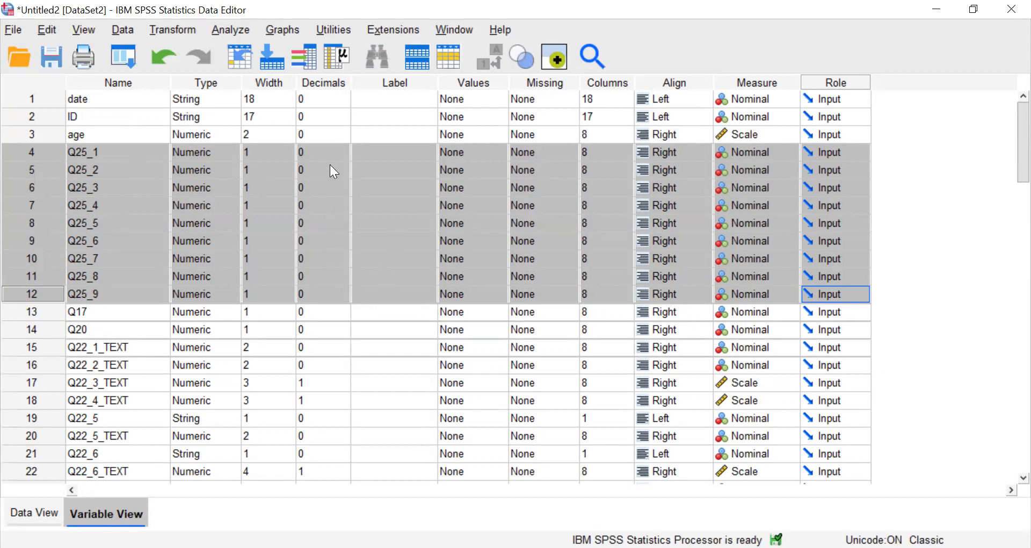
Try to set the number of decimals of Q25_1 to 2.
{"action": "left_click", "coordinate": [344, 157]}
{"action": "type", "text": "2"}
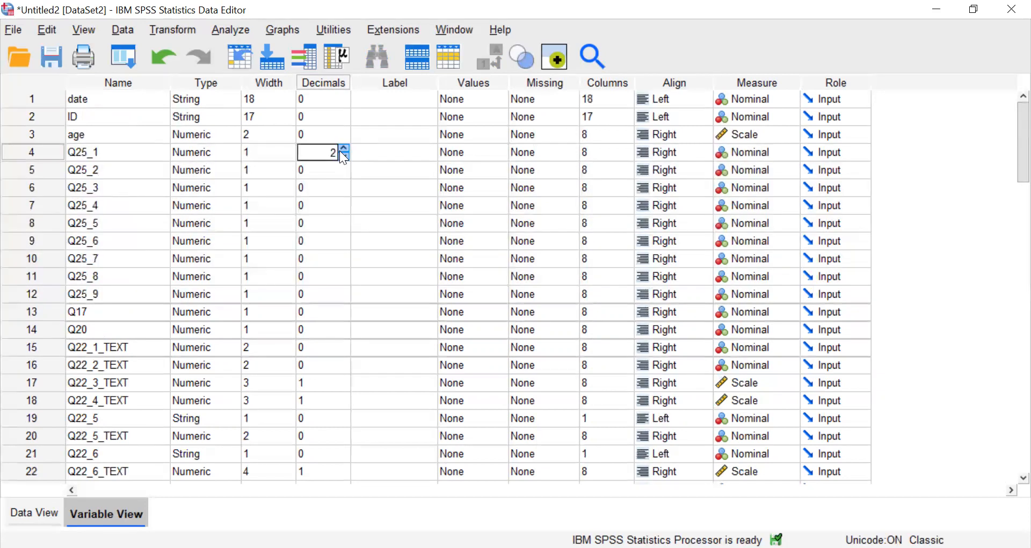
{"action": "left_click", "coordinate": [333, 180]}
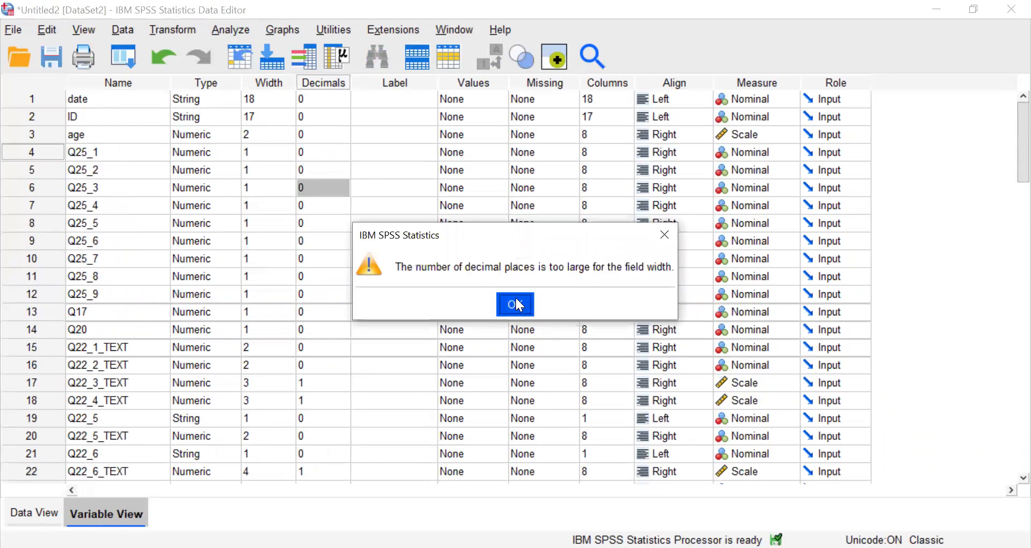
{"action": "left_click", "coordinate": [515, 303]}
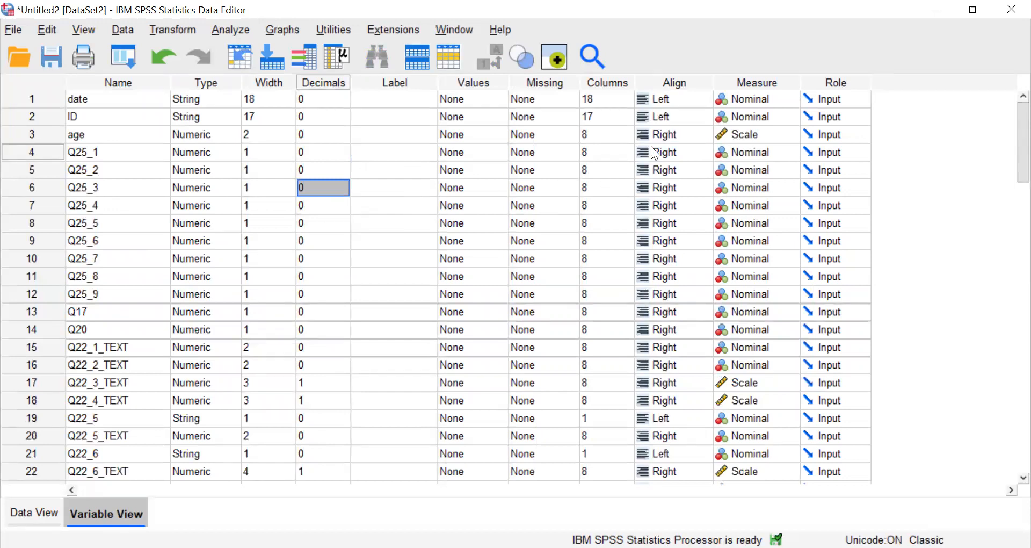
Set the display column width of date to 17 and apply left alignment to all variables from date through Q25_9.
{"action": "left_click", "coordinate": [623, 97]}
{"action": "key", "text": "Tab"}
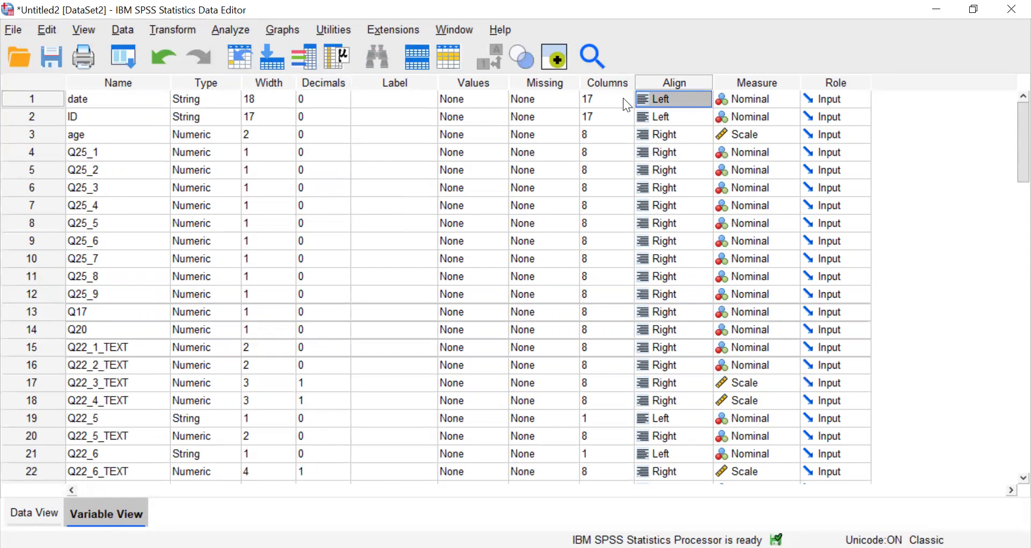
{"action": "key", "text": "Tab"}
{"action": "key", "text": "shift+Tab"}
{"action": "key", "text": "shift+Down"}
{"action": "key", "text": "shift+Down"}
{"action": "key", "text": "shift+Down"}
{"action": "key", "text": "shift+Down"}
{"action": "key", "text": "shift+Down"}
{"action": "key", "text": "shift+Down"}
{"action": "key", "text": "shift+Down"}
{"action": "key", "text": "shift+Down"}
{"action": "key", "text": "shift+Down"}
{"action": "key", "text": "shift+Down"}
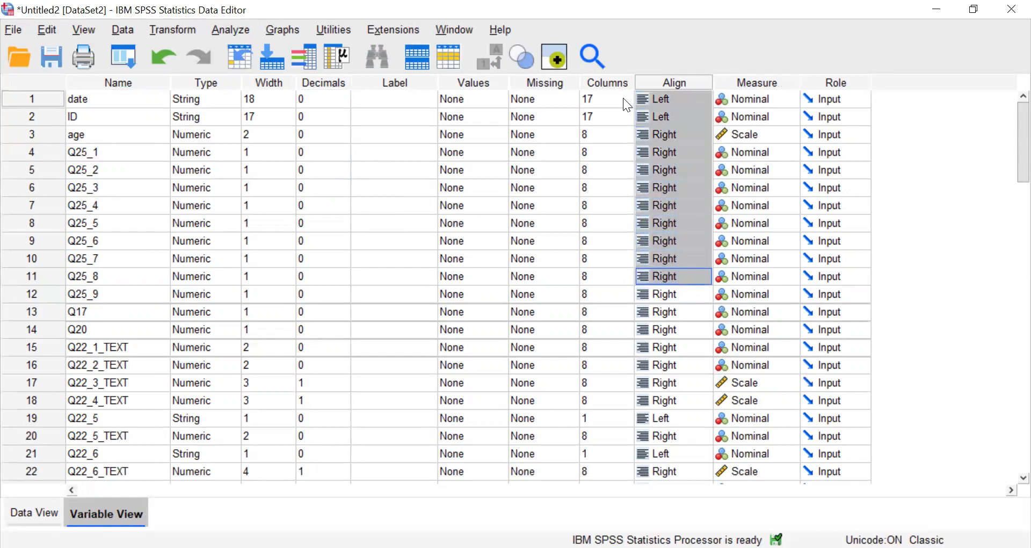
{"action": "key", "text": "shift+Down"}
{"action": "type", "text": "Left"}
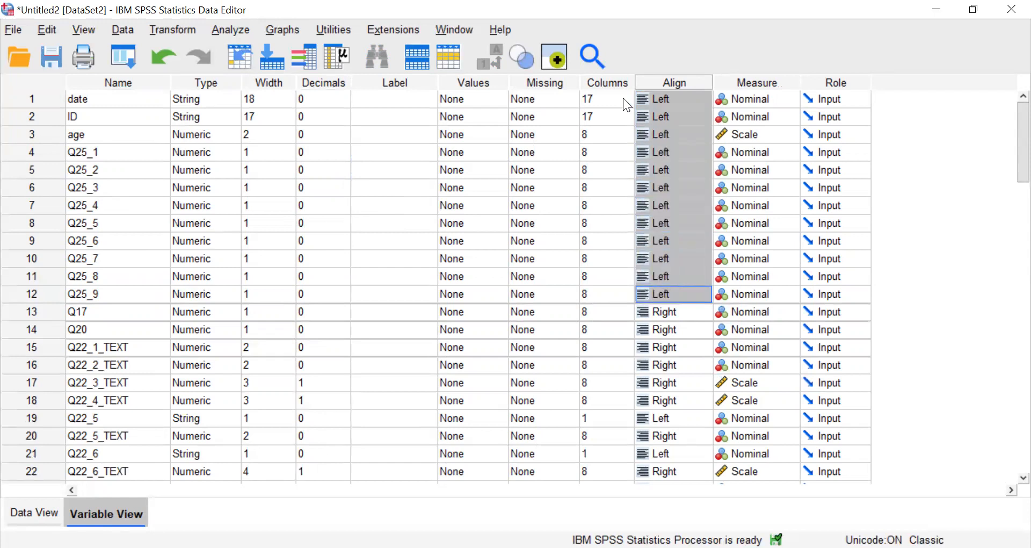
Check the alignment of the values in the data grid against the variable definitions.
{"action": "left_click", "coordinate": [43, 512]}
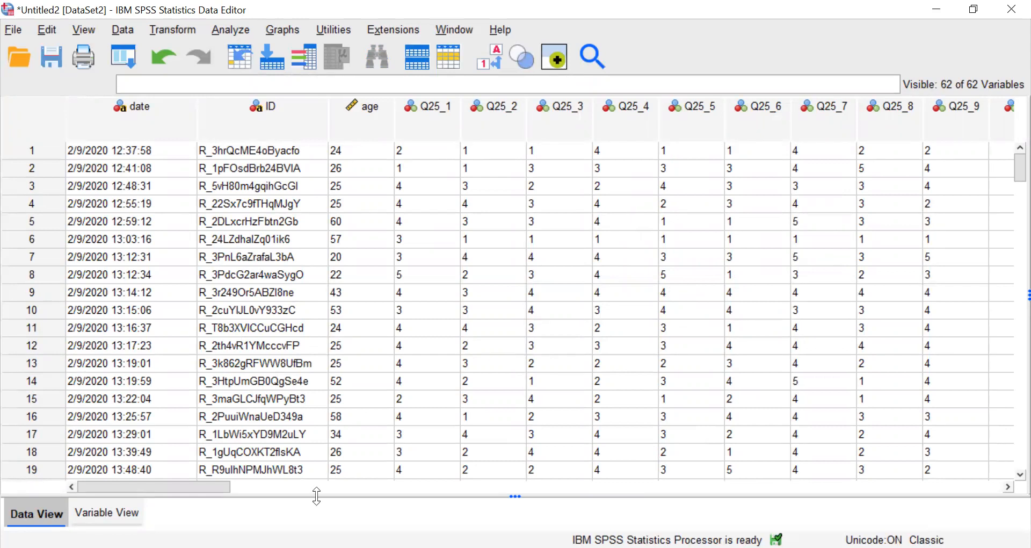
{"action": "left_click", "coordinate": [108, 513]}
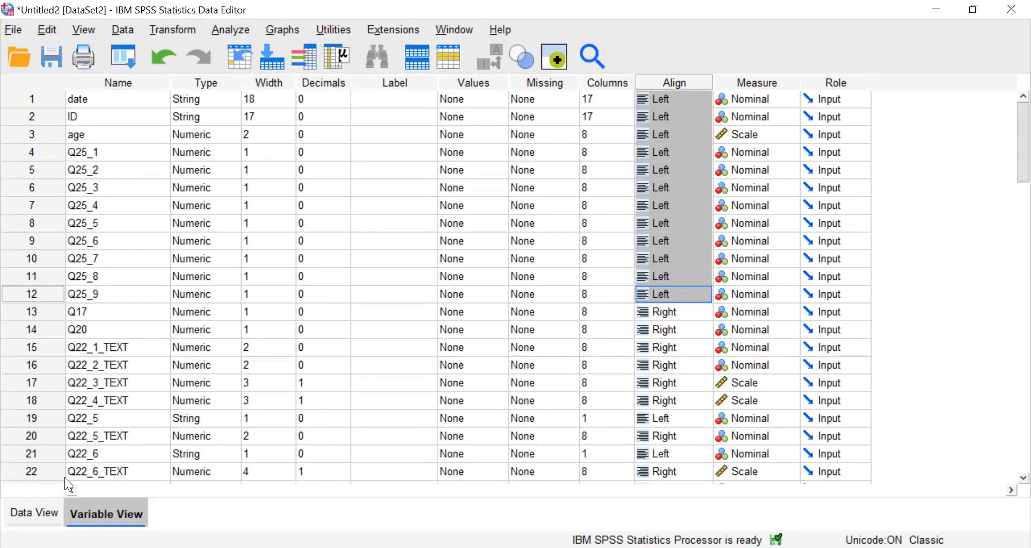
{"action": "left_click", "coordinate": [42, 510]}
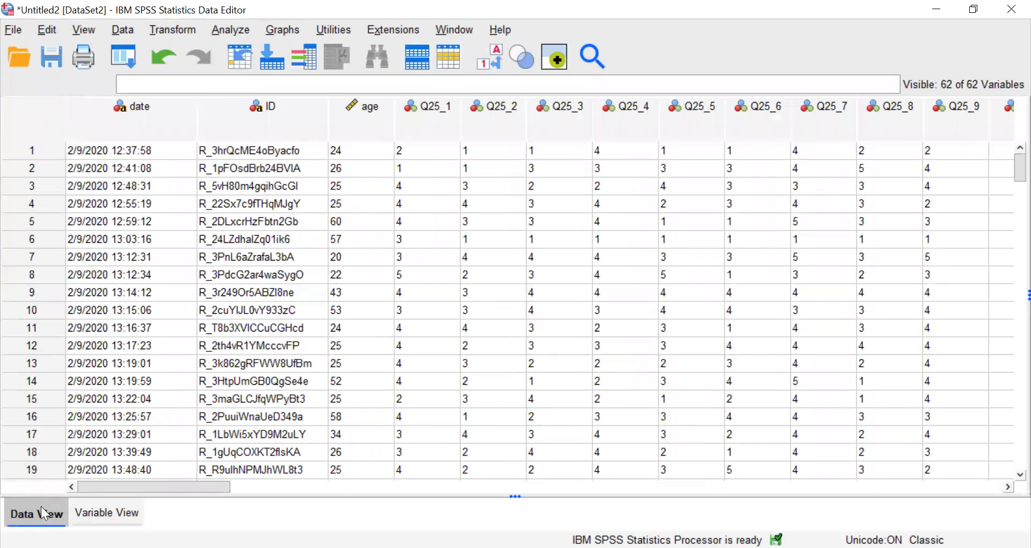
{"action": "left_click", "coordinate": [101, 510]}
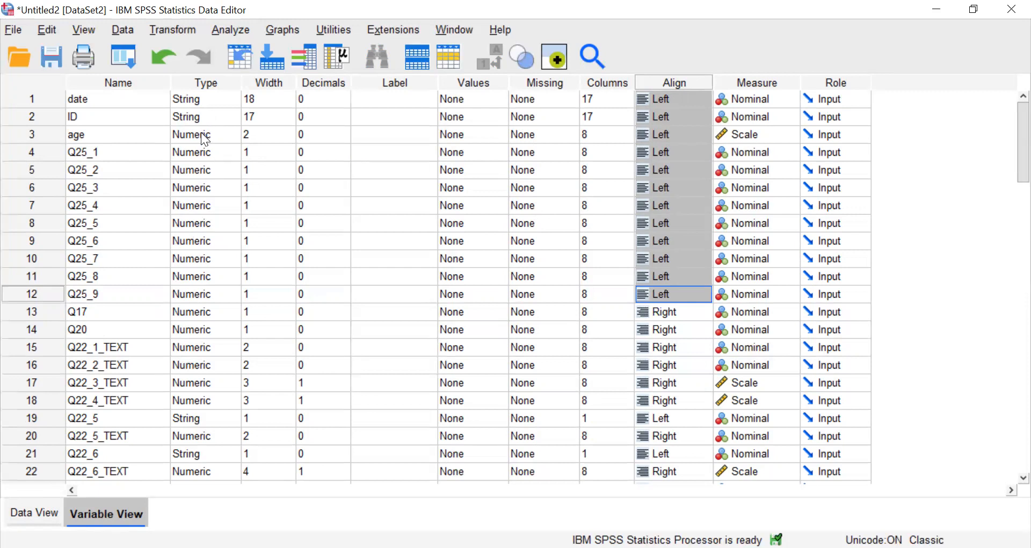
Review the variable types from age through Q17 and of ID, and examine the ID and date columns in the data grid.
{"action": "left_click_drag", "start_coordinate": [201, 132], "coordinate": [206, 310]}
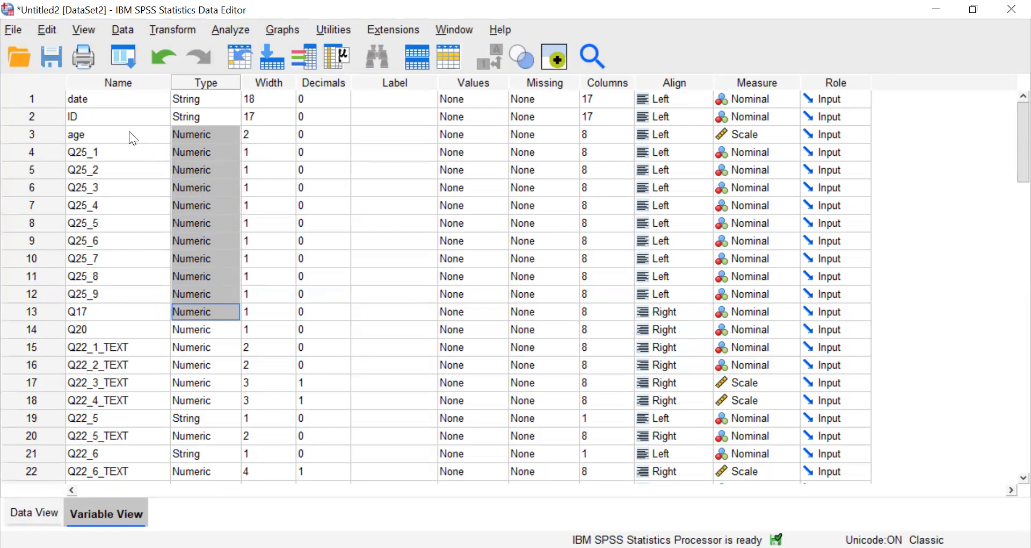
{"action": "scroll", "coordinate": [288, 330], "scroll_direction": "down", "scroll_amount": 15}
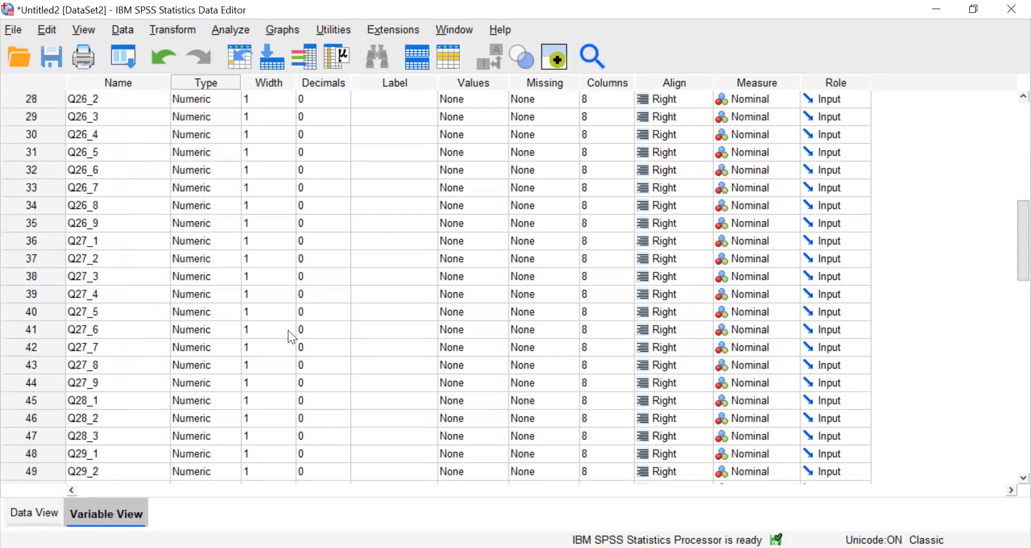
{"action": "scroll", "coordinate": [288, 330], "scroll_direction": "up", "scroll_amount": 2}
{"action": "scroll", "coordinate": [287, 330], "scroll_direction": "up", "scroll_amount": 13}
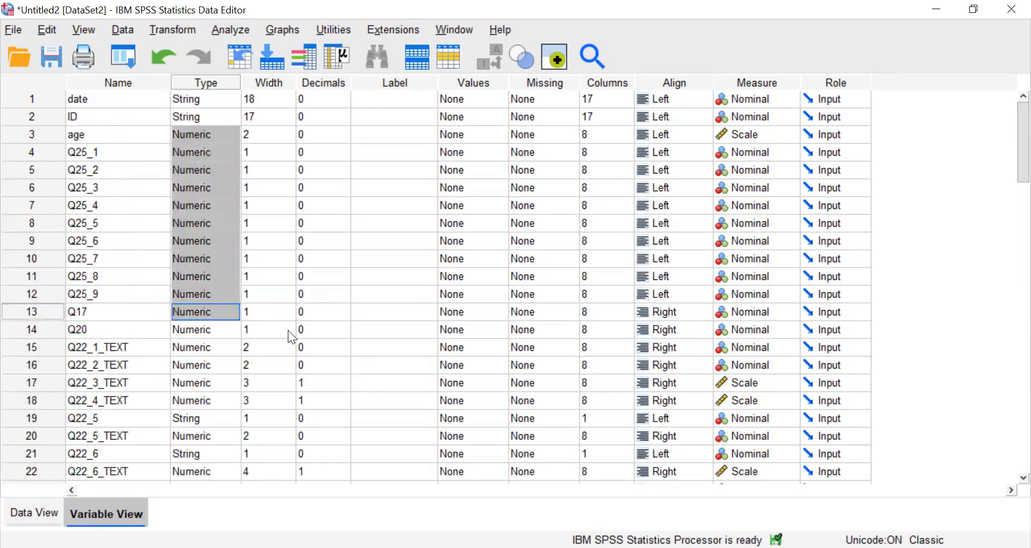
{"action": "left_click", "coordinate": [184, 122]}
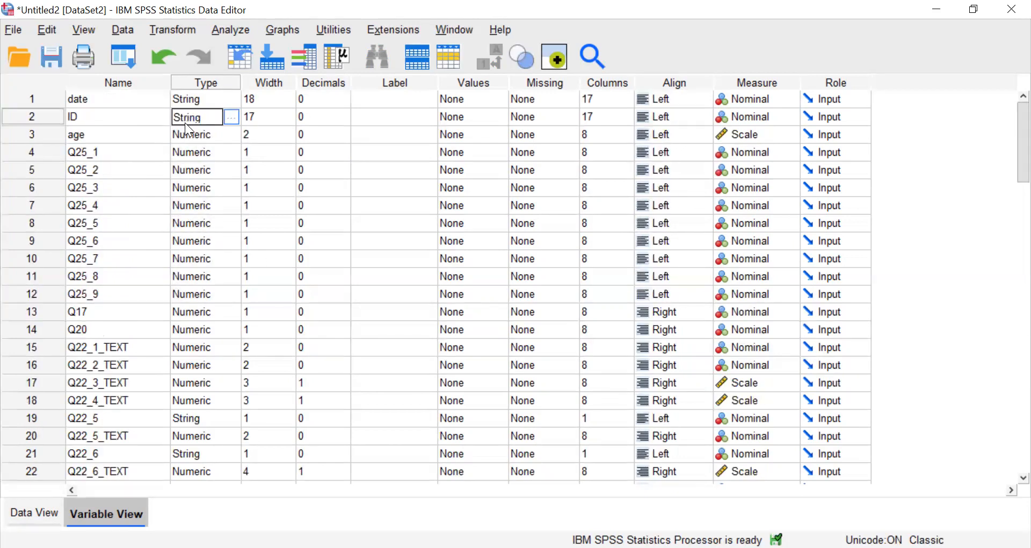
{"action": "key", "text": "ctrl+t"}
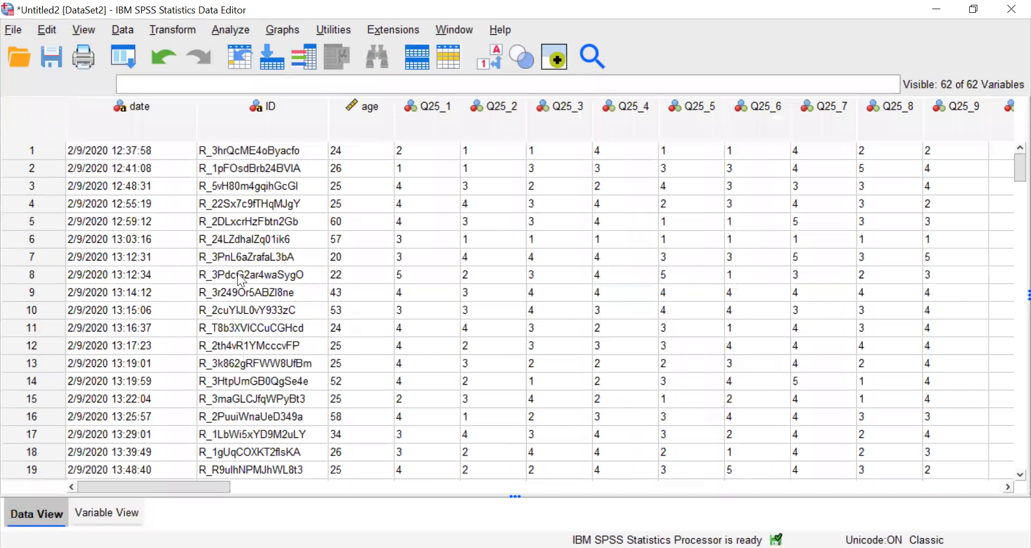
{"action": "left_click", "coordinate": [255, 122]}
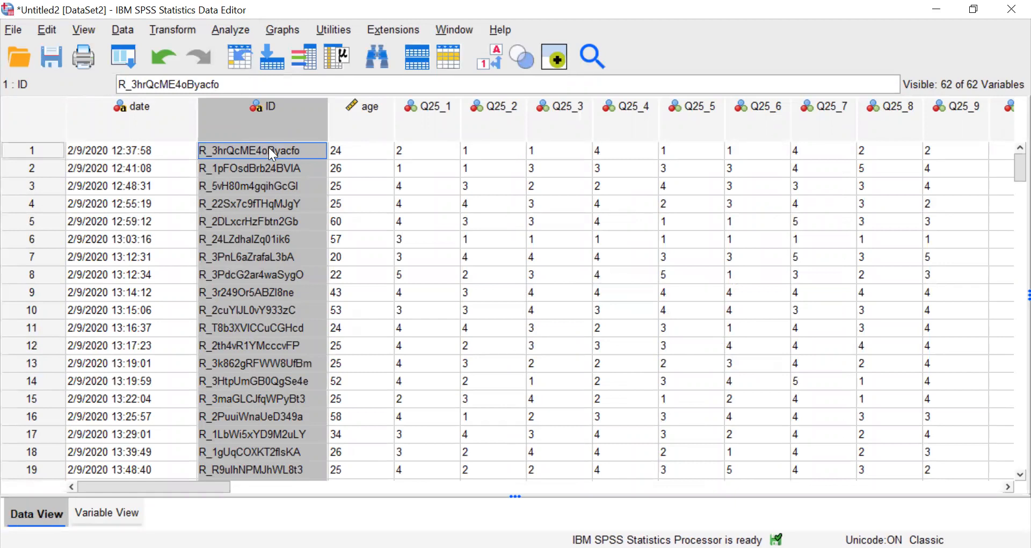
{"action": "left_click", "coordinate": [150, 127]}
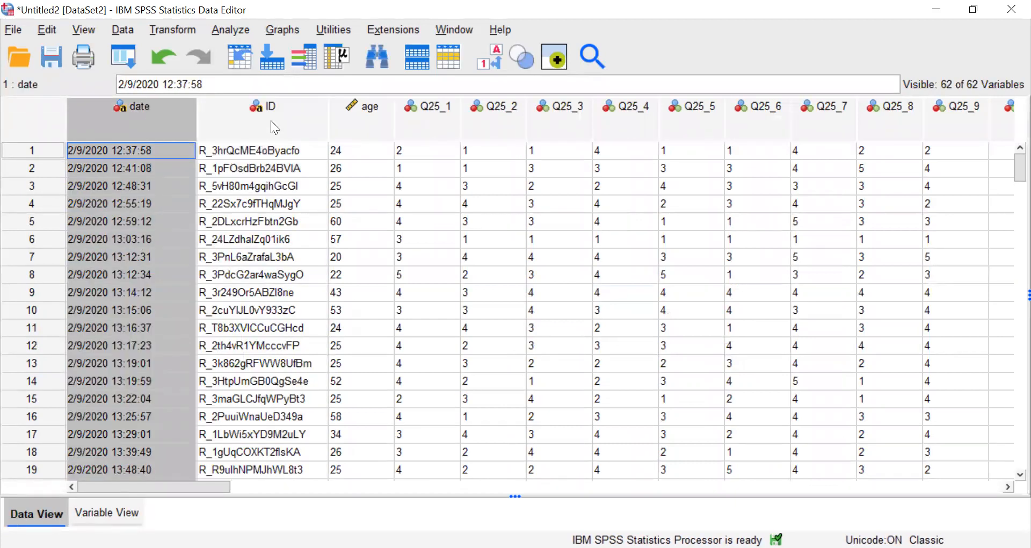
Examine the available type options for the date variable and keep it as String with 18 characters.
{"action": "left_click", "coordinate": [106, 513]}
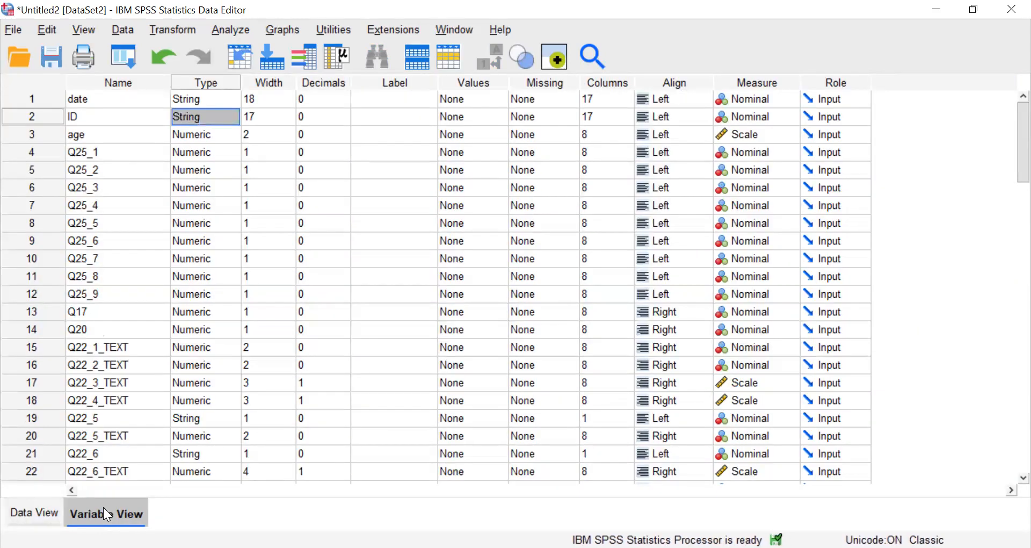
{"action": "left_click", "coordinate": [231, 98]}
{"action": "left_click", "coordinate": [234, 99]}
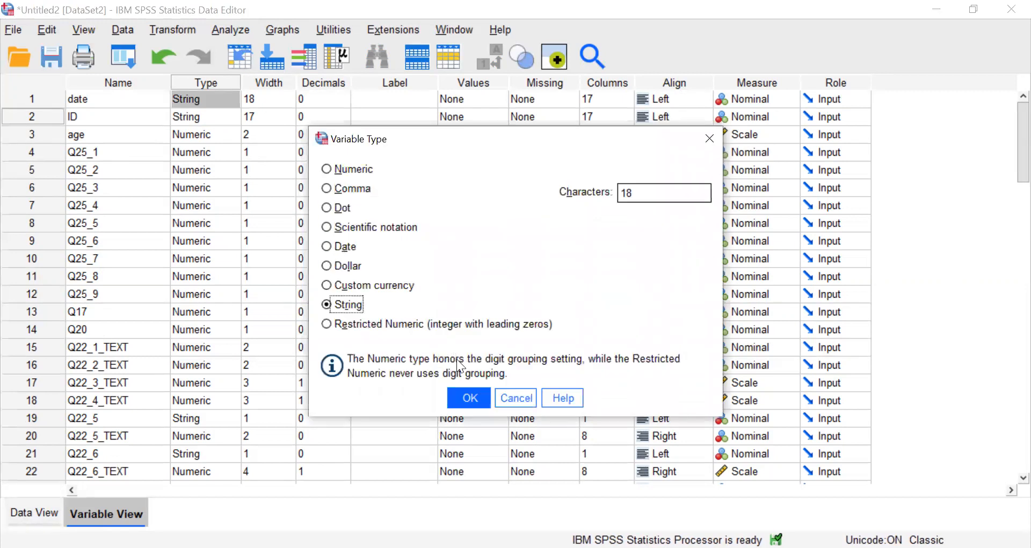
{"action": "left_click", "coordinate": [477, 396]}
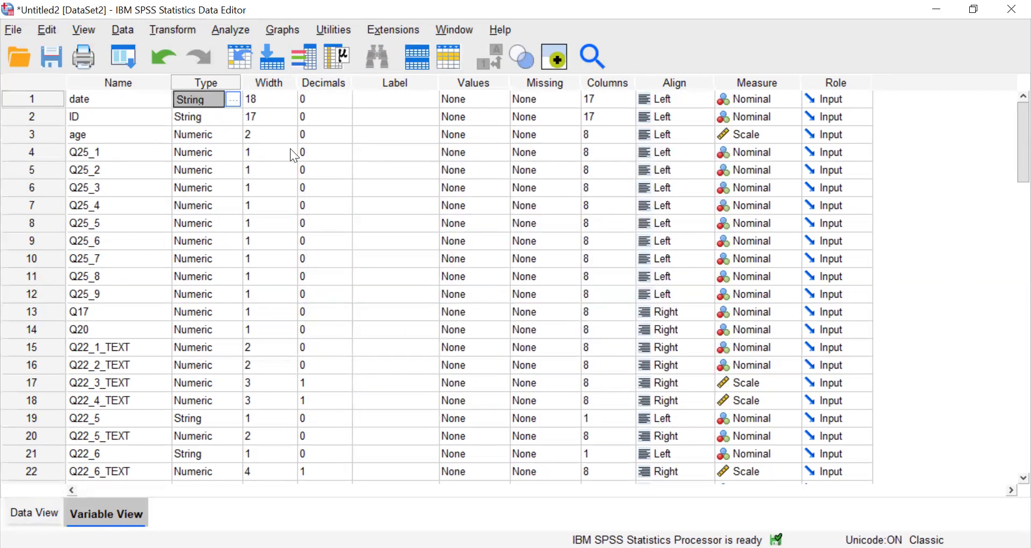
{"action": "left_click", "coordinate": [218, 153]}
Examine the Q25_2 column in the data grid, and view the type options for ID, keeping String with 17 characters.
{"action": "left_click", "coordinate": [33, 512]}
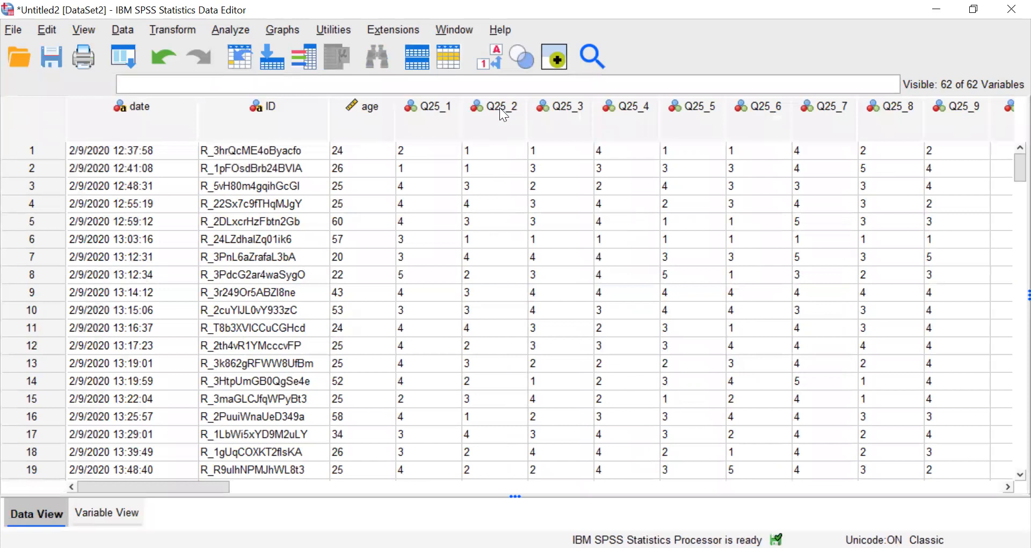
{"action": "left_click", "coordinate": [503, 114]}
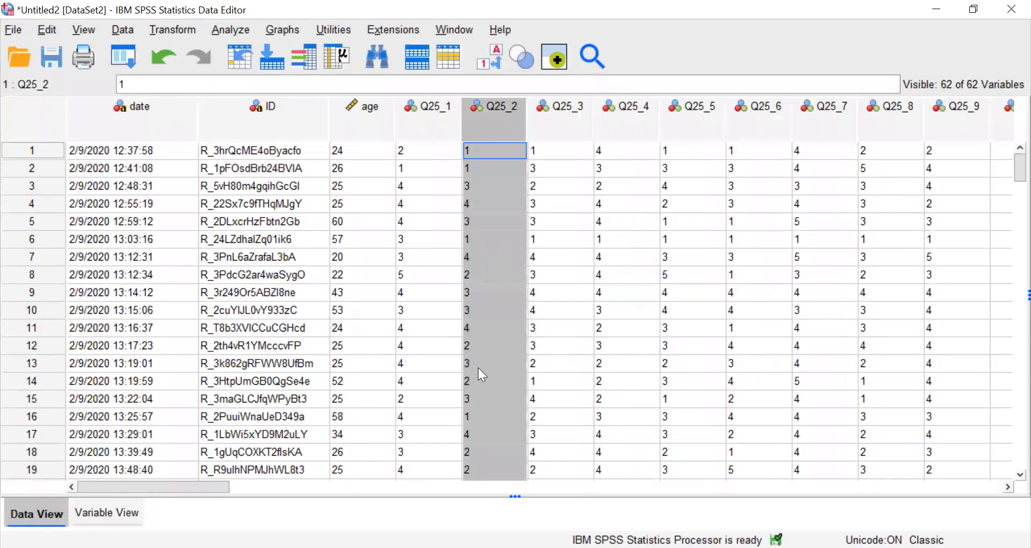
{"action": "left_click", "coordinate": [129, 512]}
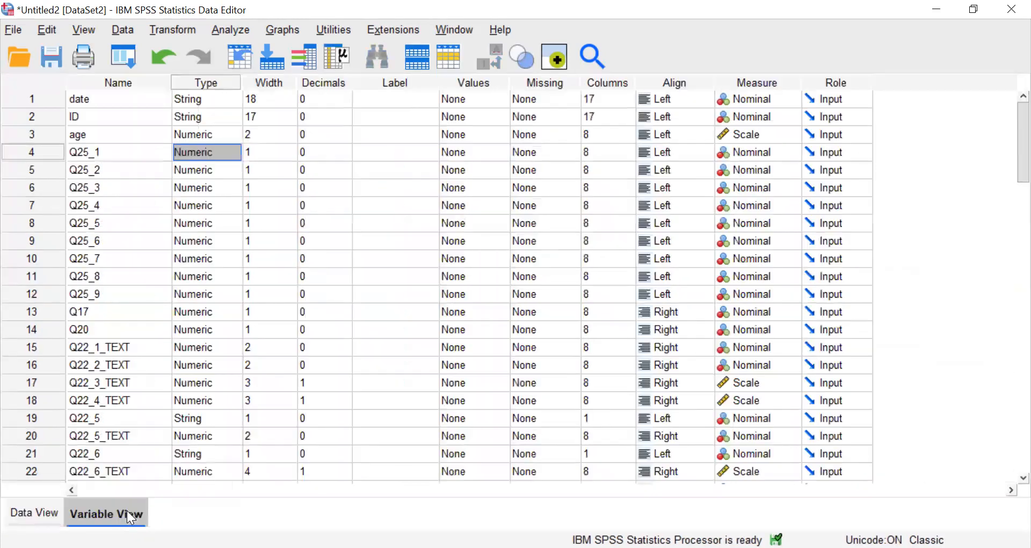
{"action": "left_click", "coordinate": [234, 119]}
{"action": "left_click", "coordinate": [234, 118]}
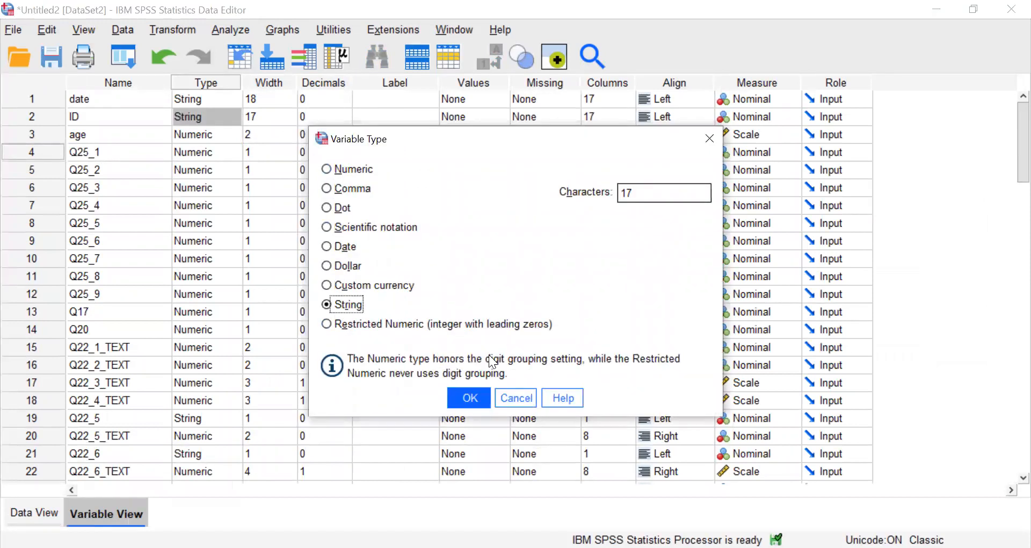
{"action": "left_click", "coordinate": [469, 398]}
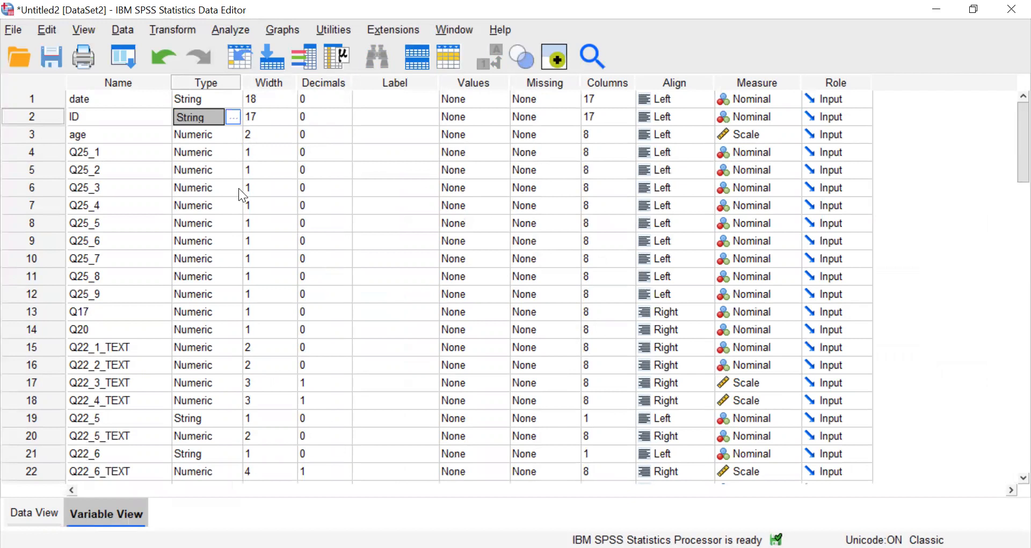
Examine the Q25_1 column in the data grid and return to the variable definitions.
{"action": "left_click", "coordinate": [34, 513]}
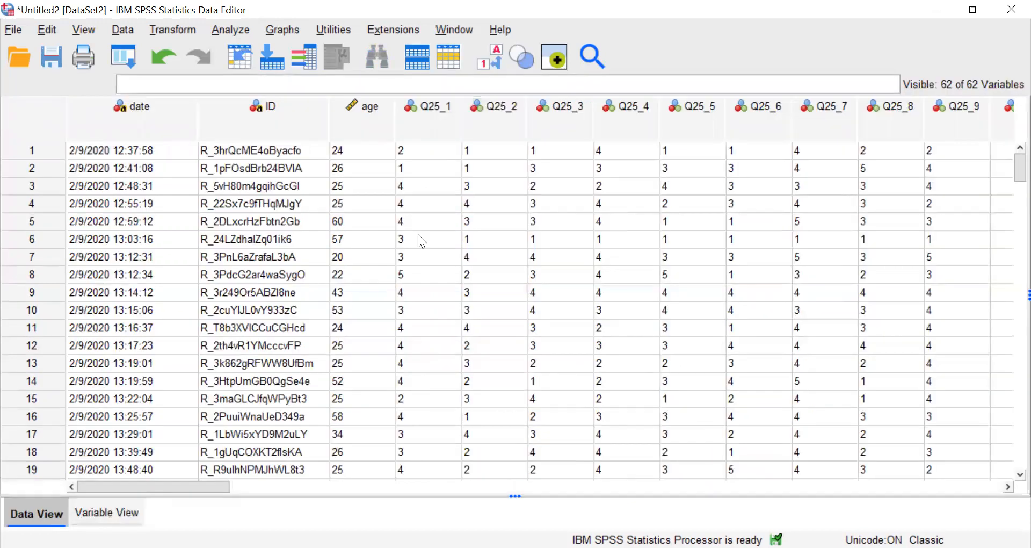
{"action": "left_click", "coordinate": [408, 107]}
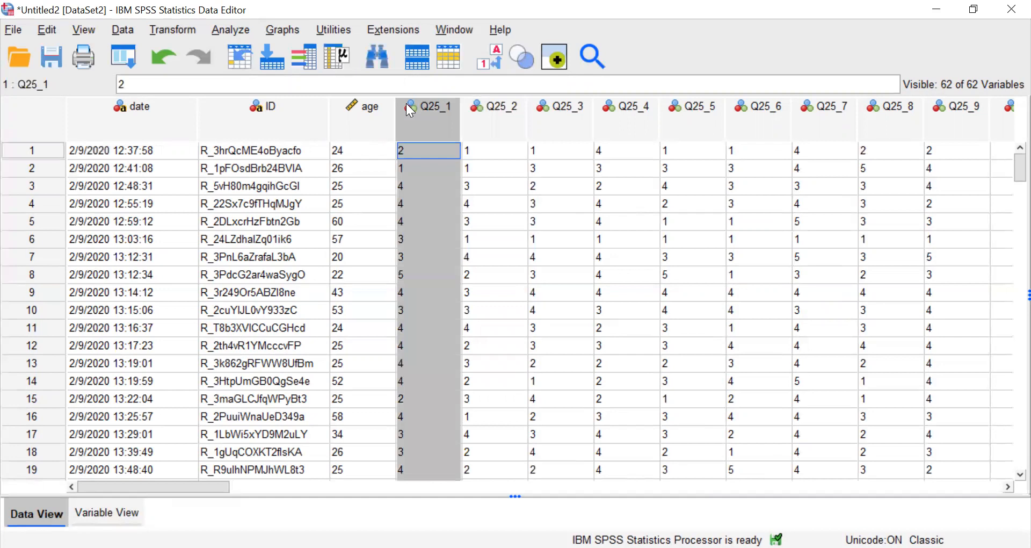
{"action": "left_click", "coordinate": [115, 514]}
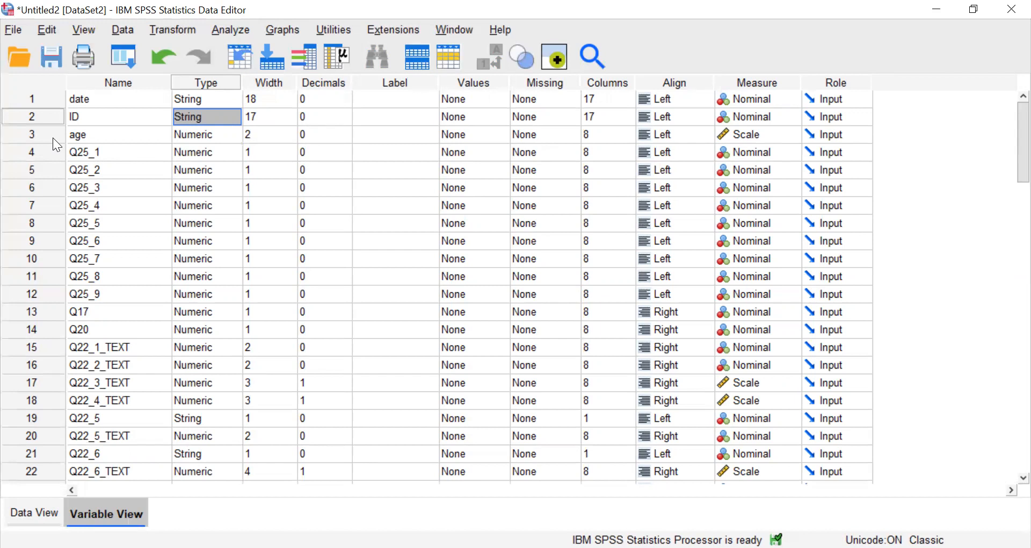
Copy the variable names from date through Q25_9 into their labels.
{"action": "left_click", "coordinate": [209, 80]}
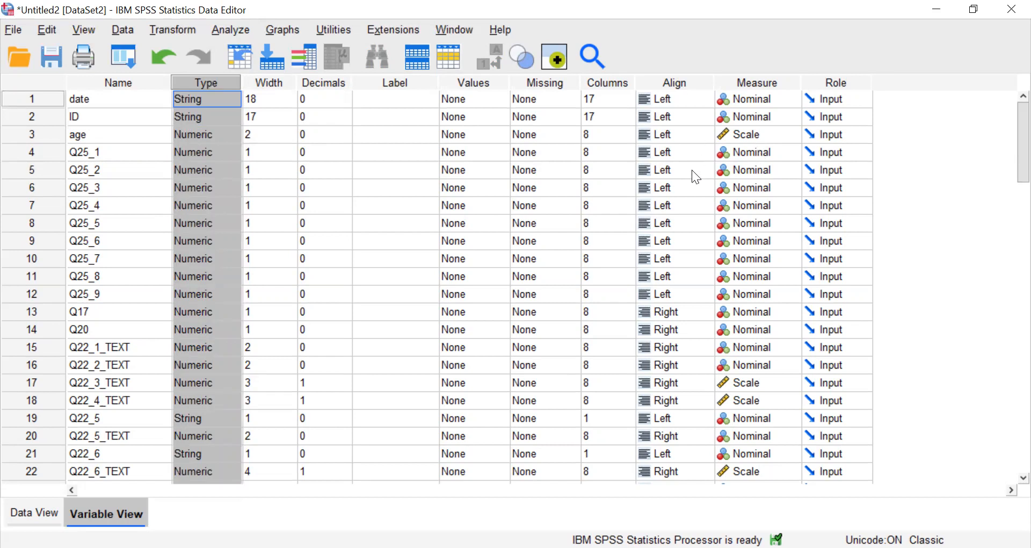
{"action": "left_click", "coordinate": [411, 83]}
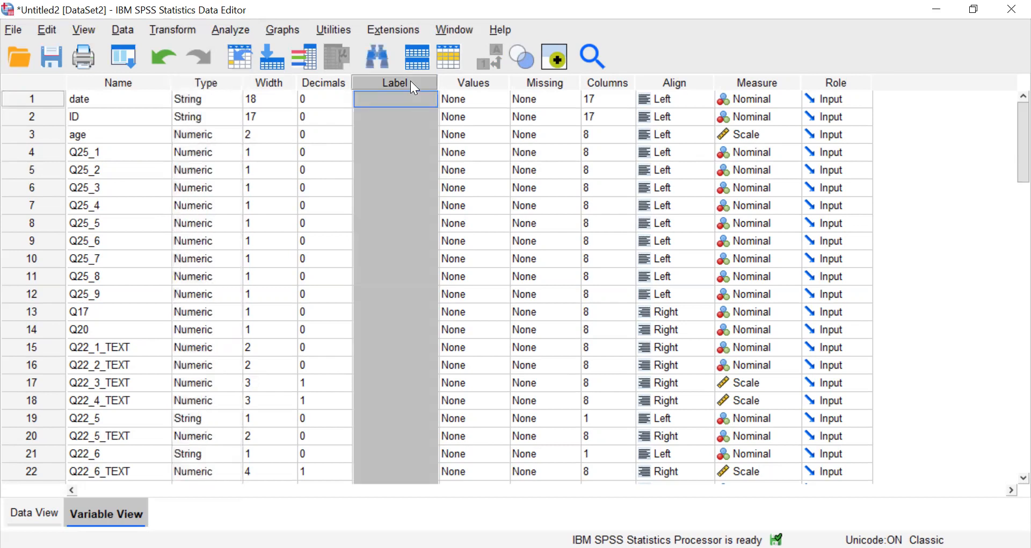
{"action": "left_click_drag", "start_coordinate": [83, 93], "coordinate": [104, 294]}
{"action": "key", "text": "ctrl+c"}
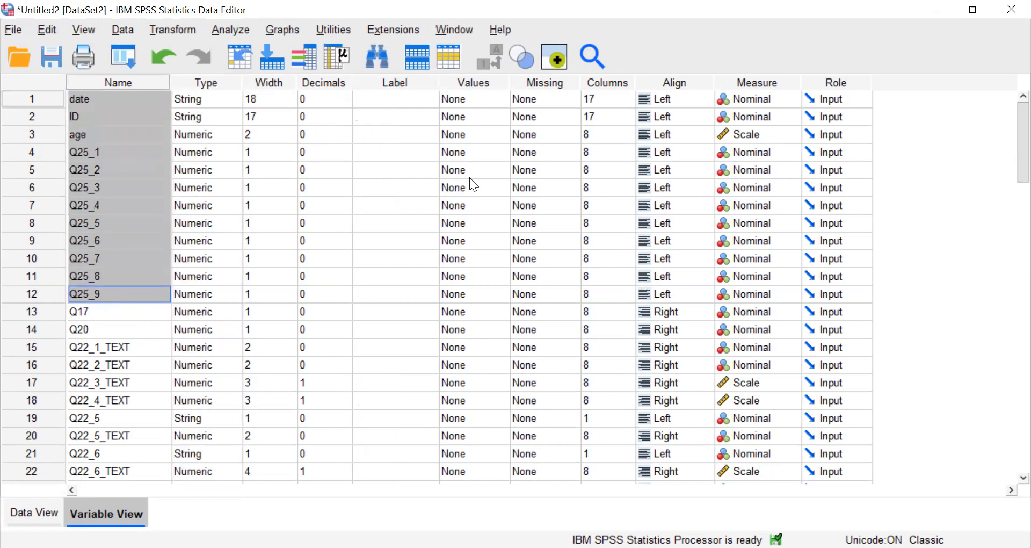
{"action": "left_click", "coordinate": [376, 87]}
{"action": "left_click", "coordinate": [381, 274]}
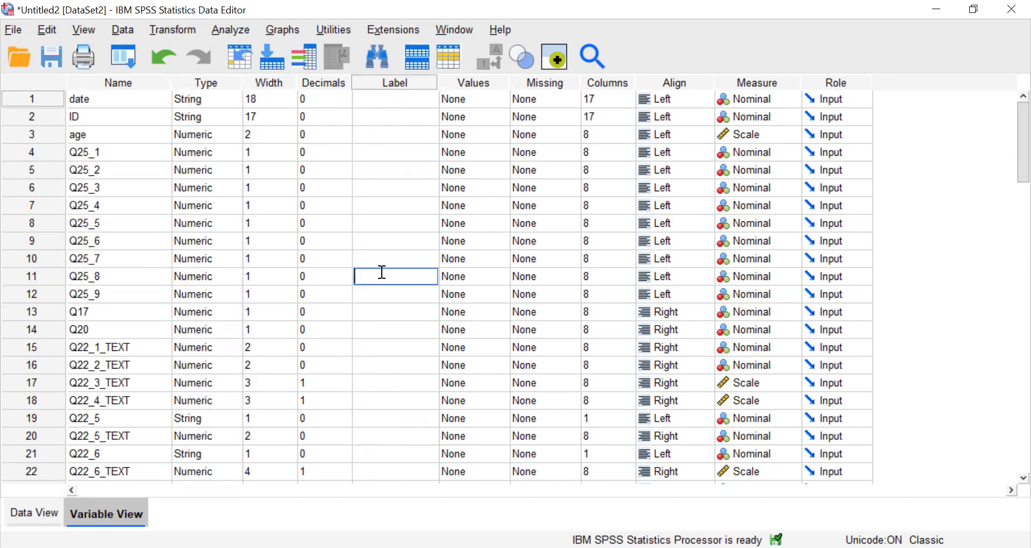
{"action": "left_click_drag", "start_coordinate": [375, 96], "coordinate": [369, 293]}
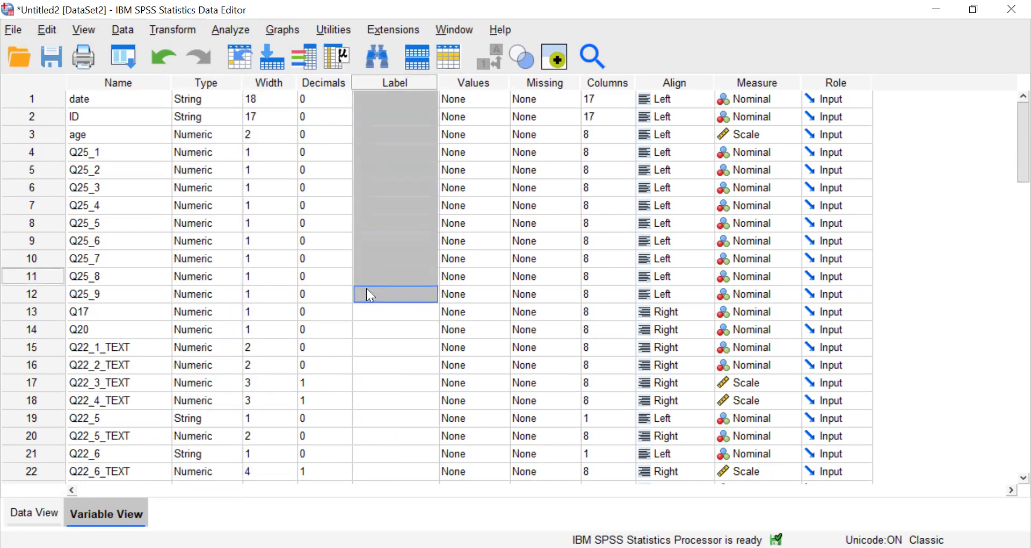
{"action": "key", "text": "ctrl+v"}
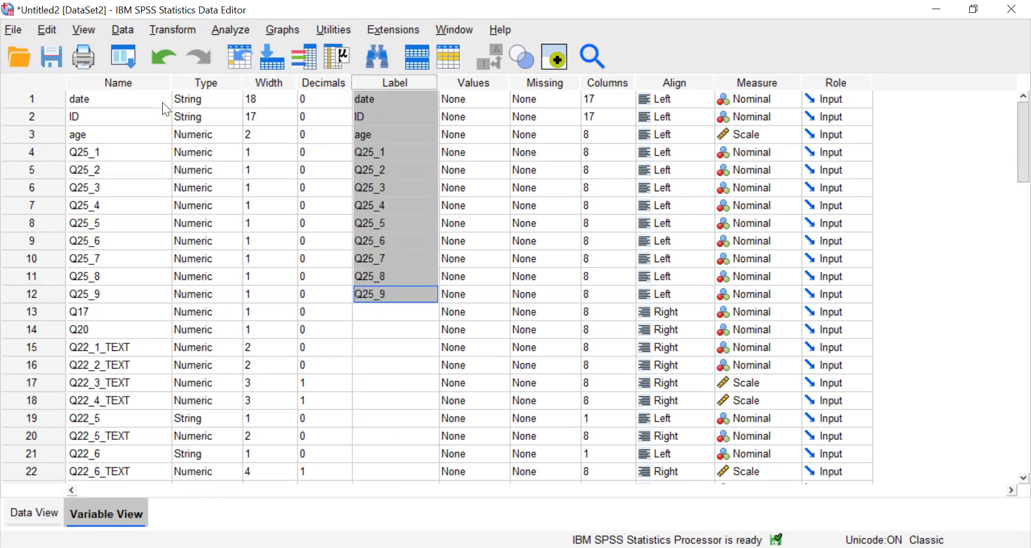
Adjust the display widths of the Name and Label columns in the variable definitions.
{"action": "left_click", "coordinate": [137, 87]}
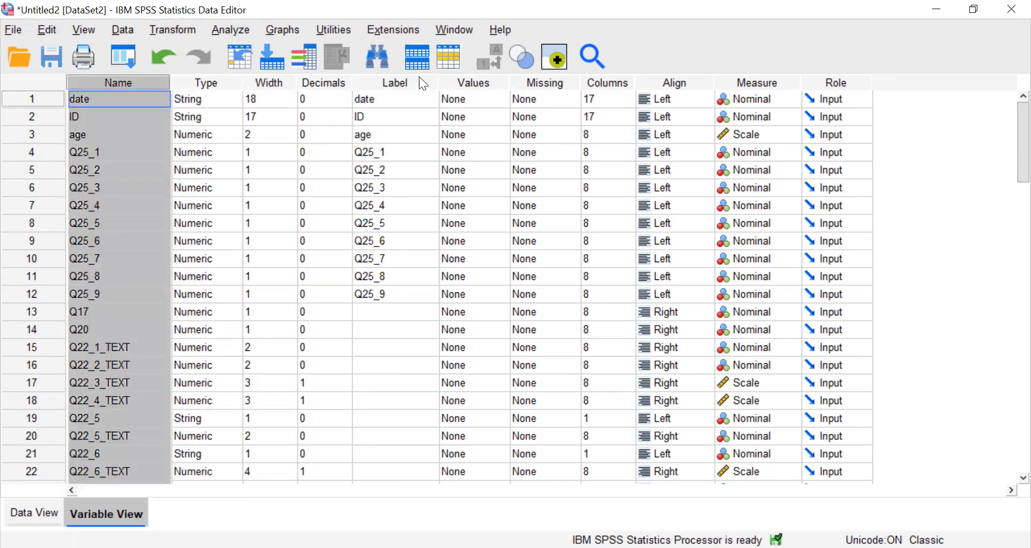
{"action": "left_click", "coordinate": [402, 81], "text": "ctrl"}
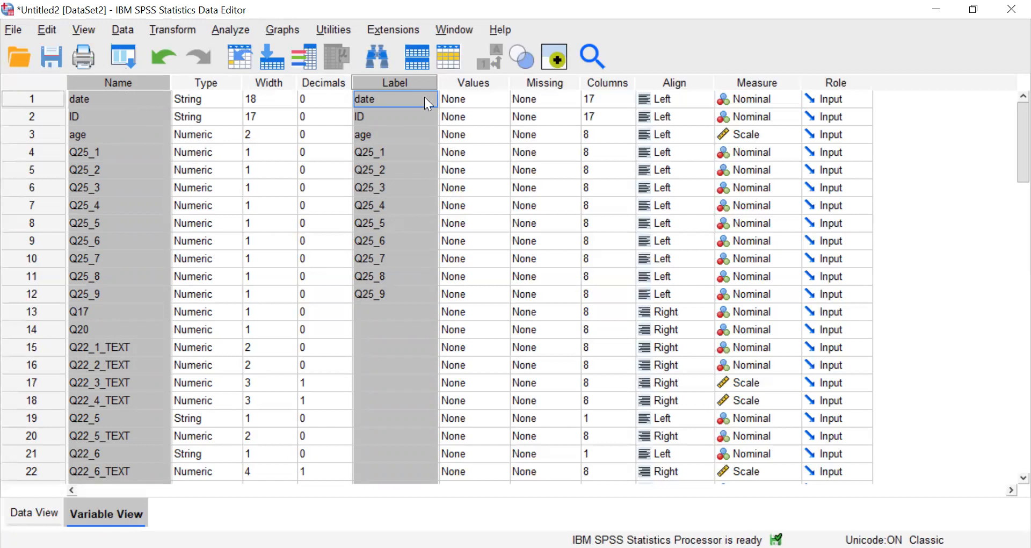
{"action": "left_click_drag", "start_coordinate": [442, 81], "coordinate": [511, 94]}
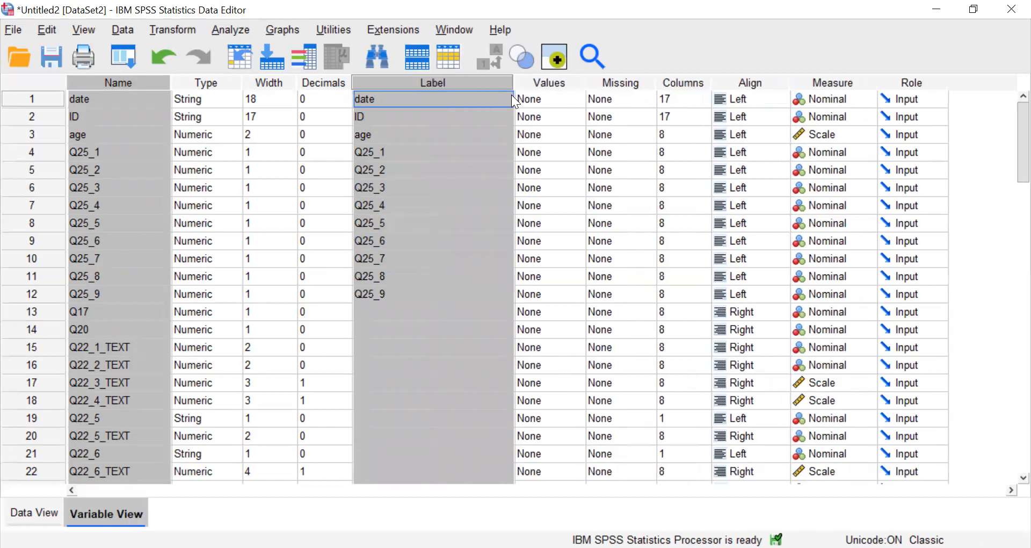
{"action": "left_click", "coordinate": [474, 136]}
{"action": "left_click", "coordinate": [457, 155]}
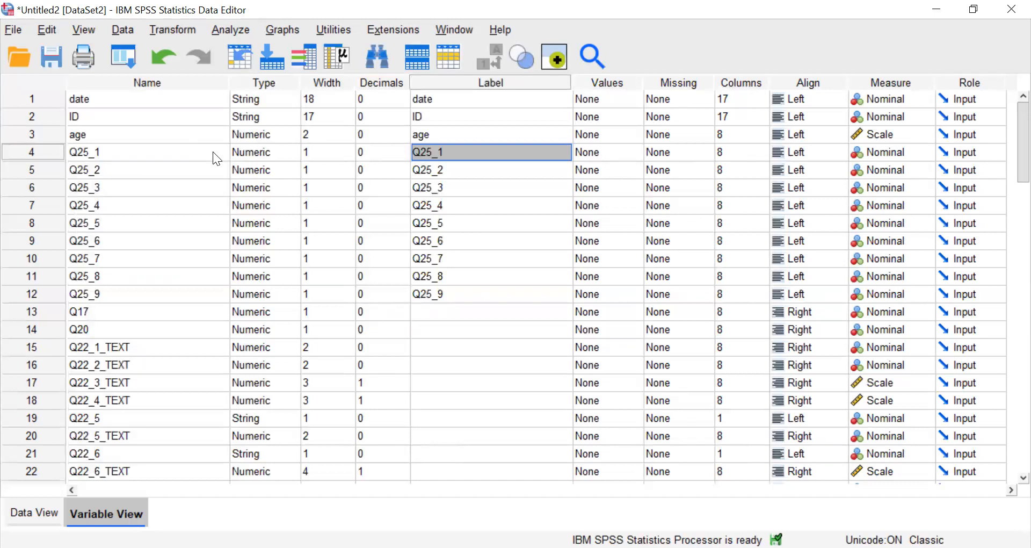
{"action": "left_click_drag", "start_coordinate": [228, 83], "coordinate": [184, 92]}
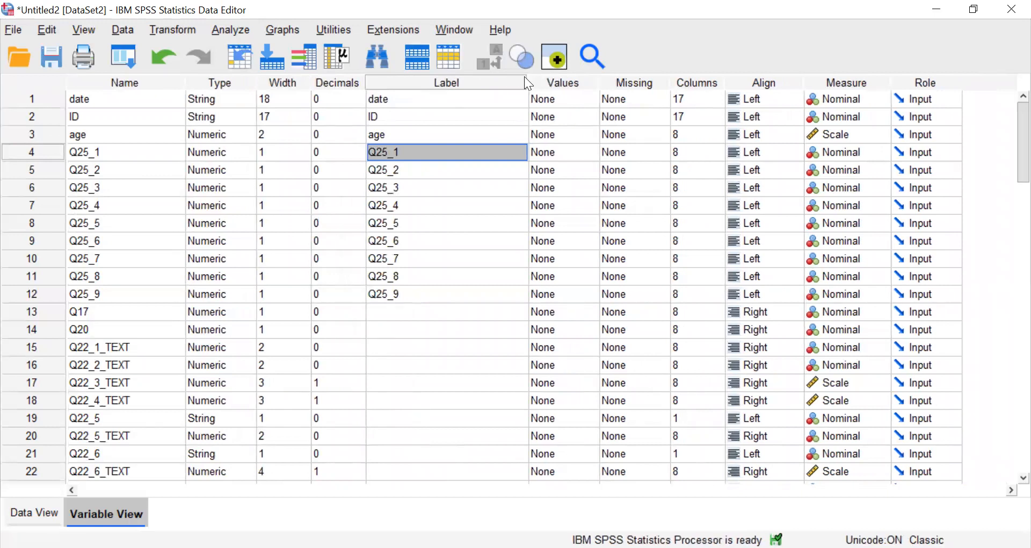
{"action": "left_click_drag", "start_coordinate": [527, 84], "coordinate": [475, 89]}
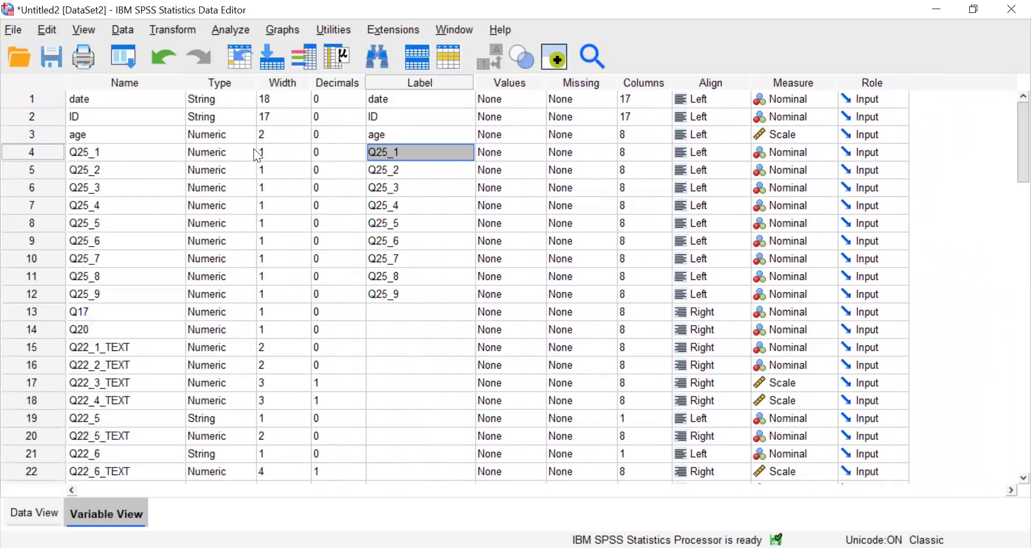
Compare the variable names with their labels, and view the alignment and measurement level options for age.
{"action": "left_click", "coordinate": [148, 83]}
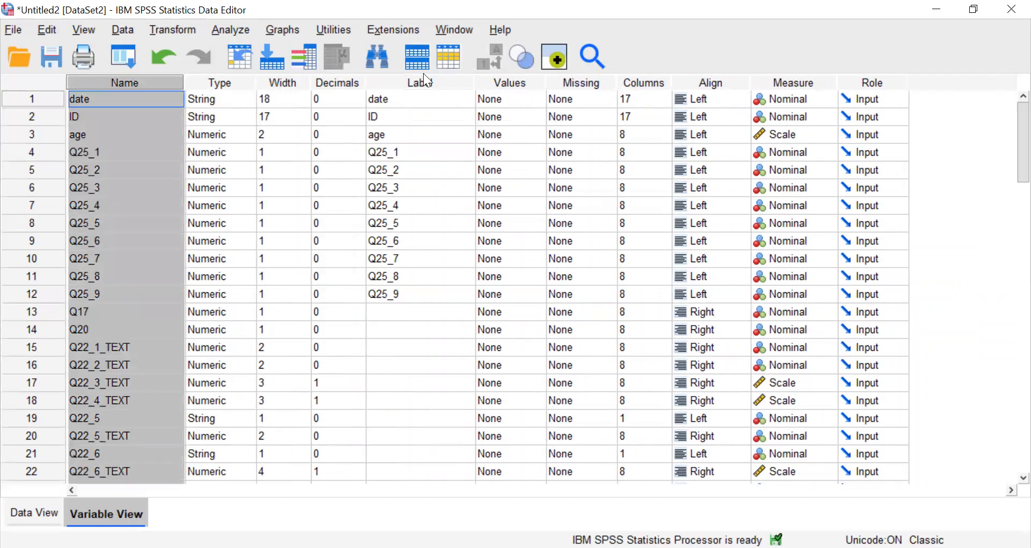
{"action": "left_click", "coordinate": [415, 85], "text": "ctrl"}
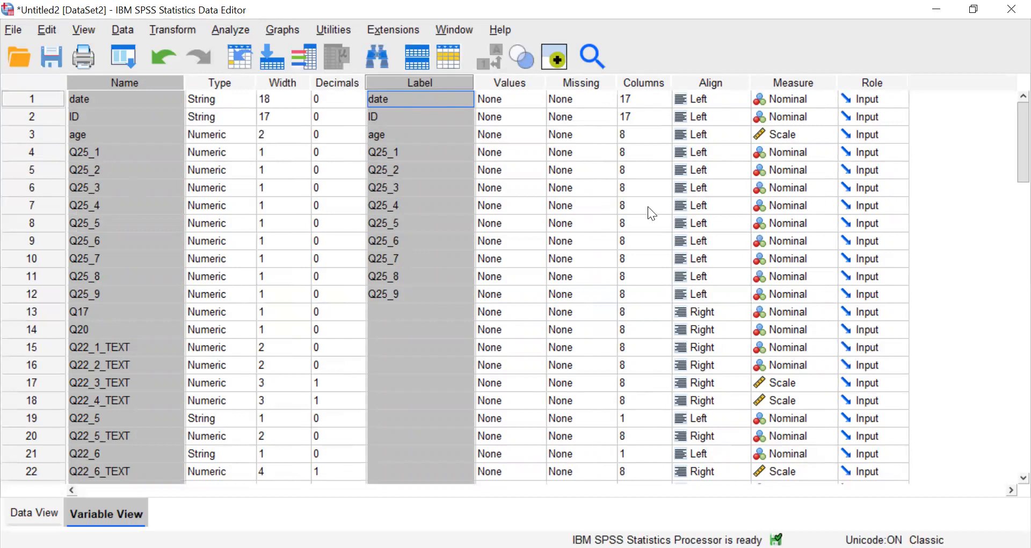
{"action": "left_click", "coordinate": [801, 82]}
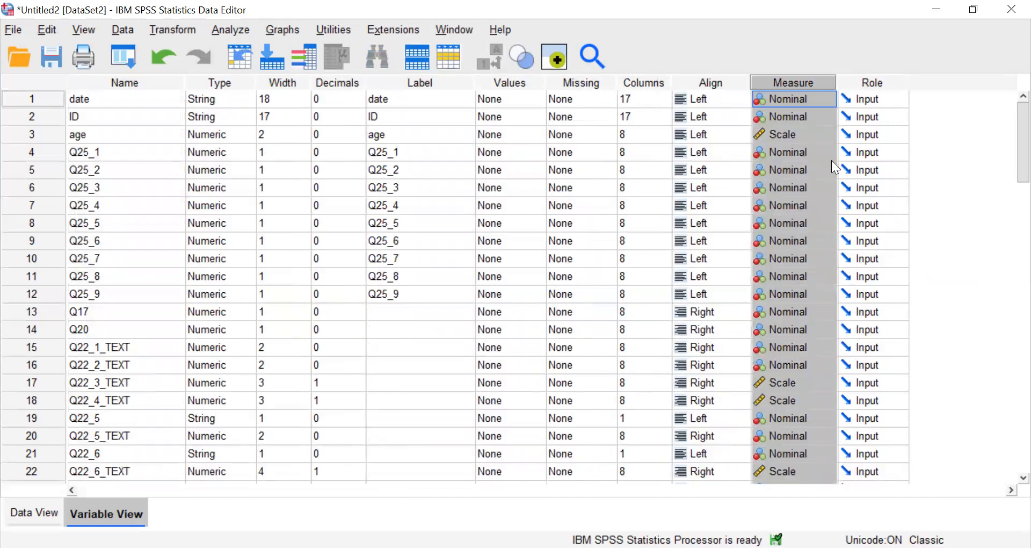
{"action": "left_click", "coordinate": [723, 136]}
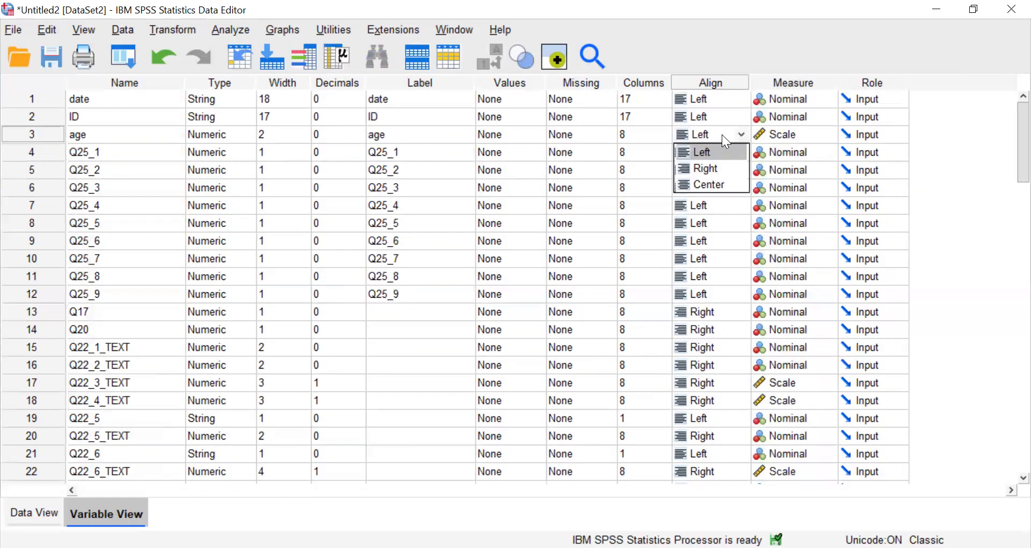
{"action": "left_click", "coordinate": [828, 141]}
{"action": "left_click", "coordinate": [822, 128]}
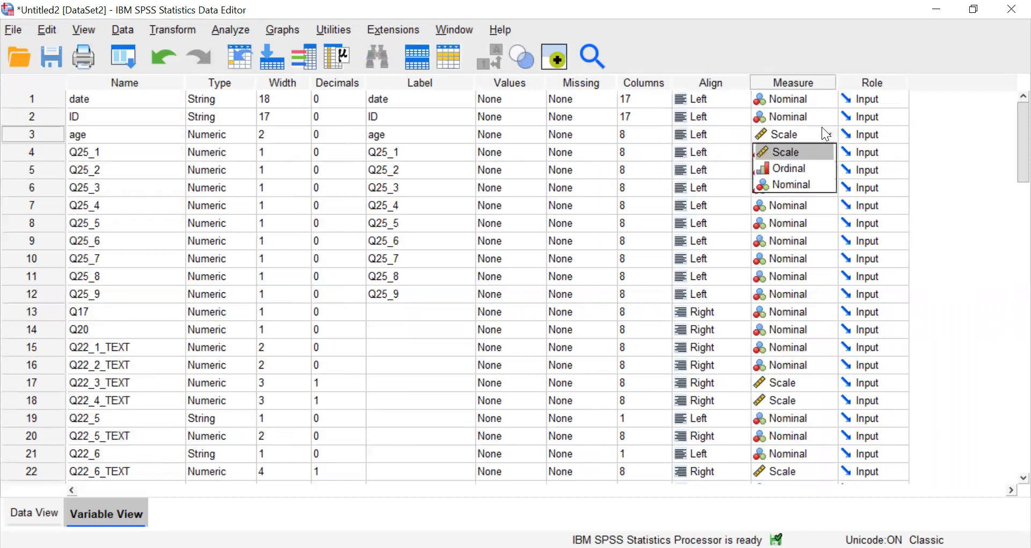
Apply age's Scale measurement level to variables Q25_1 through Q25_9.
{"action": "left_click", "coordinate": [726, 134]}
{"action": "key", "text": "Tab"}
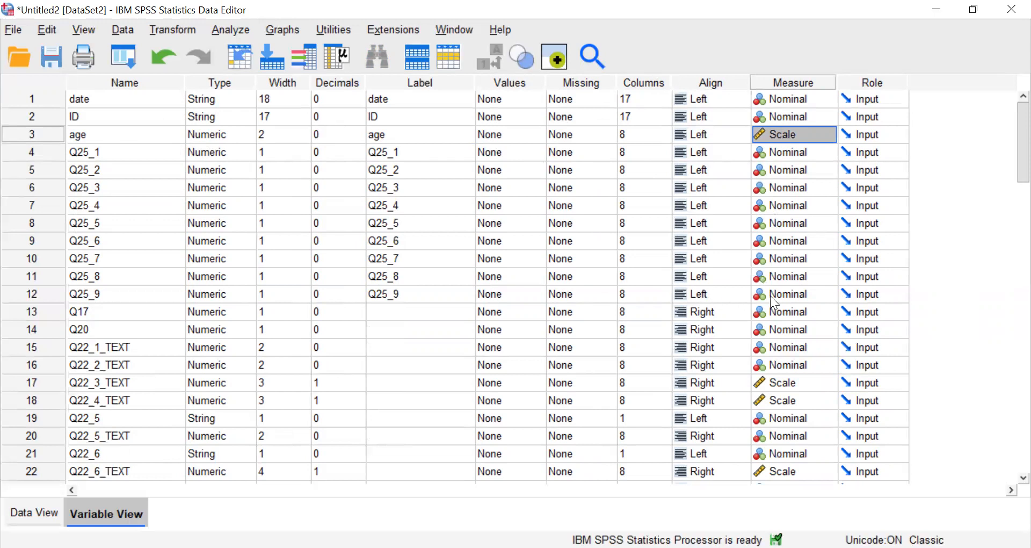
{"action": "left_click", "coordinate": [797, 290]}
{"action": "left_click", "coordinate": [797, 290]}
{"action": "left_click", "coordinate": [790, 292]}
{"action": "left_click_drag", "start_coordinate": [788, 290], "coordinate": [784, 152]}
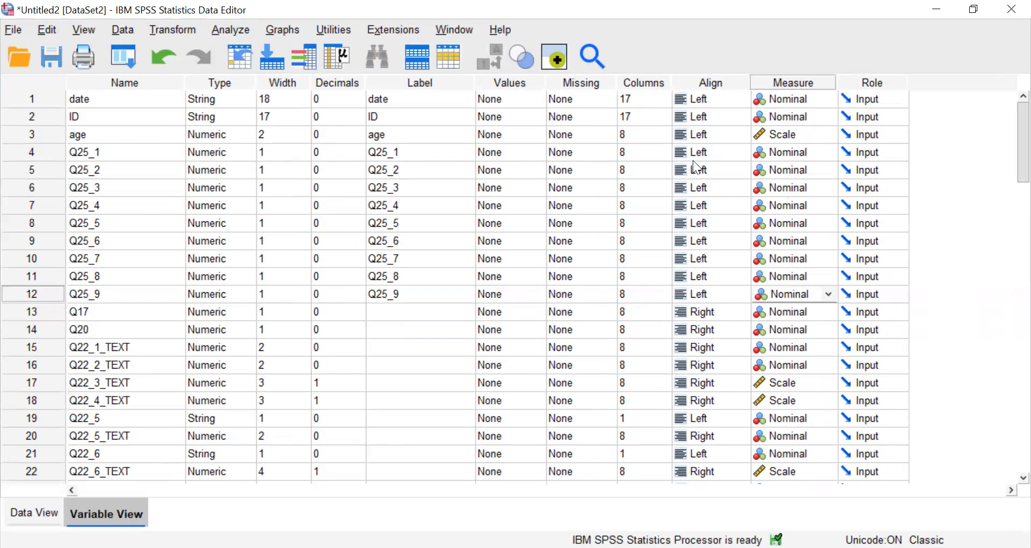
{"action": "left_click", "coordinate": [706, 149]}
{"action": "key", "text": "Right"}
{"action": "type", "text": "Scale"}
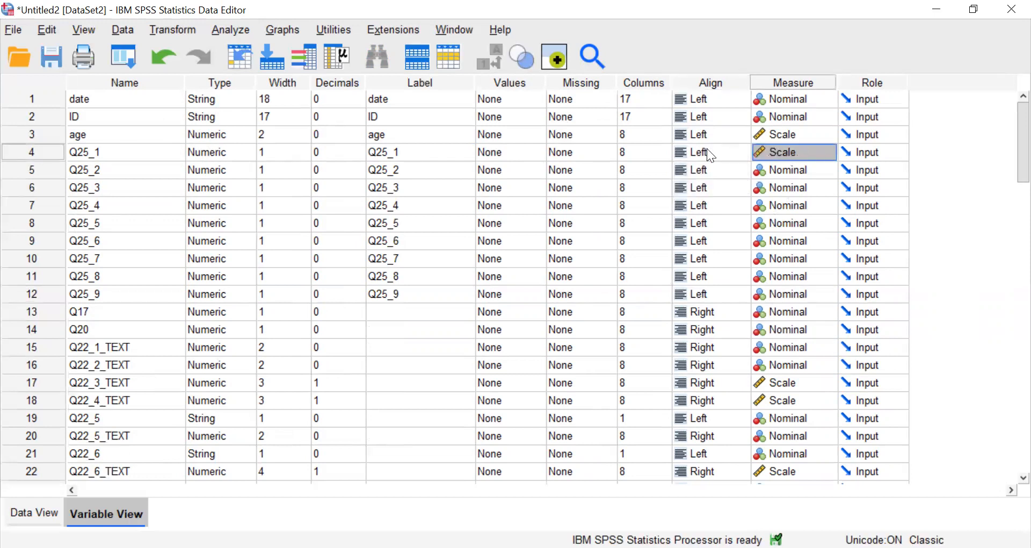
{"action": "key", "text": "Down"}
{"action": "type", "text": "Scale"}
{"action": "key", "text": "Down"}
{"action": "key", "text": "ctrl+v"}
{"action": "key", "text": "Down"}
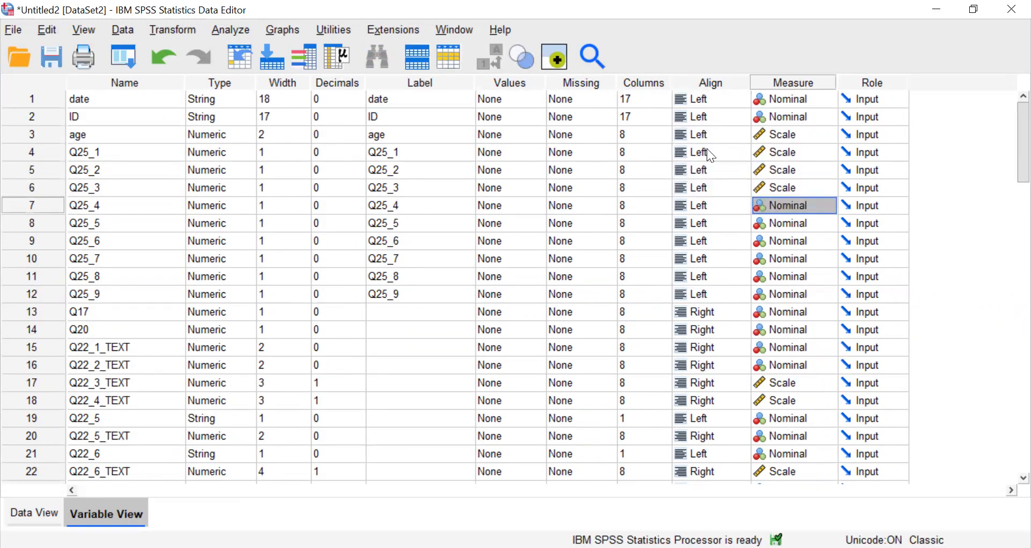
{"action": "key", "text": "ctrl+v"}
{"action": "key", "text": "Down"}
{"action": "key", "text": "ctrl+v"}
{"action": "key", "text": "Down"}
{"action": "key", "text": "ctrl+v"}
{"action": "key", "text": "Down"}
{"action": "key", "text": "ctrl+v"}
{"action": "key", "text": "Down"}
{"action": "key", "text": "ctrl+v"}
{"action": "key", "text": "Down"}
{"action": "key", "text": "ctrl+v"}
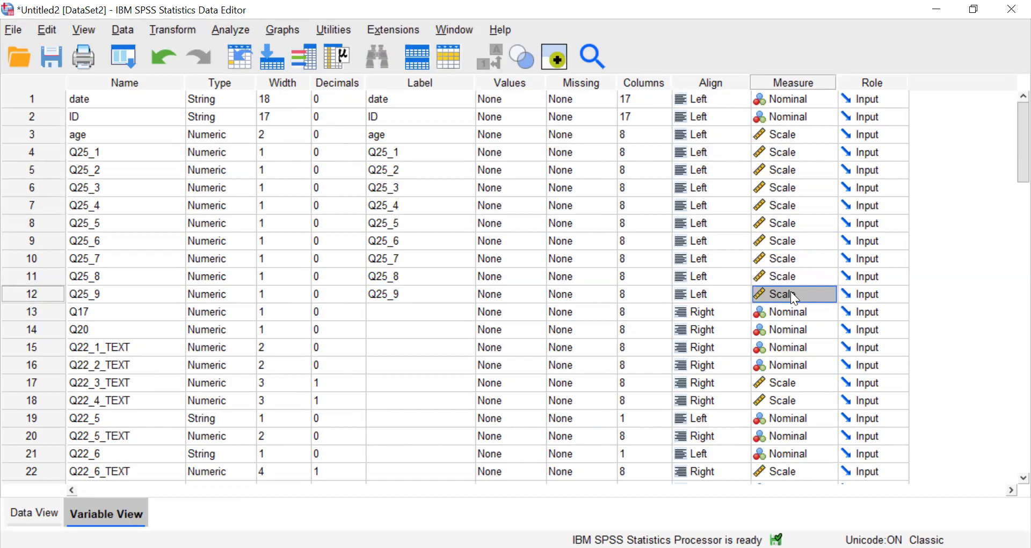
Review the measurement levels from ID through Q17 and view the alignment options for Q25_5.
{"action": "left_click", "coordinate": [796, 317]}
{"action": "left_click_drag", "start_coordinate": [792, 311], "coordinate": [784, 110]}
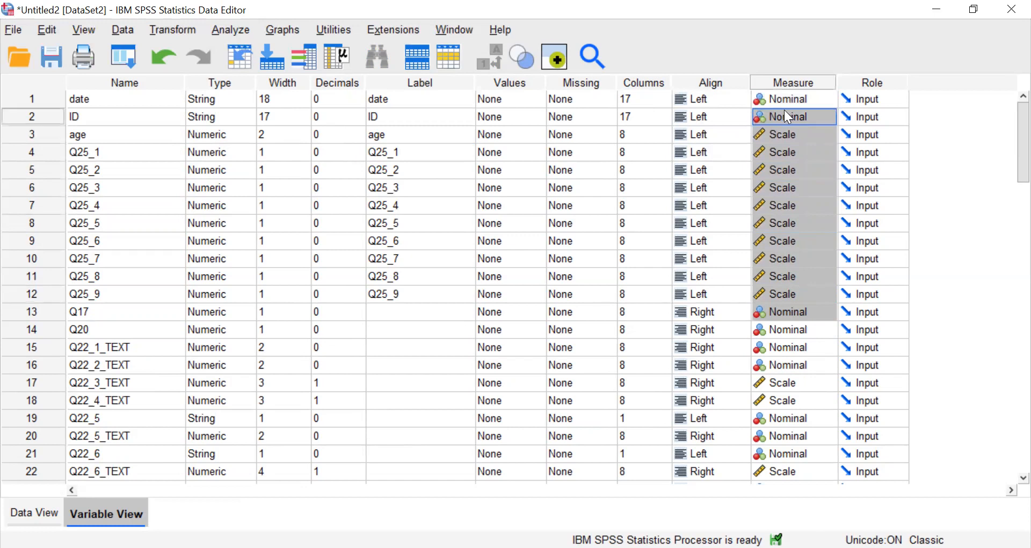
{"action": "left_click", "coordinate": [693, 227]}
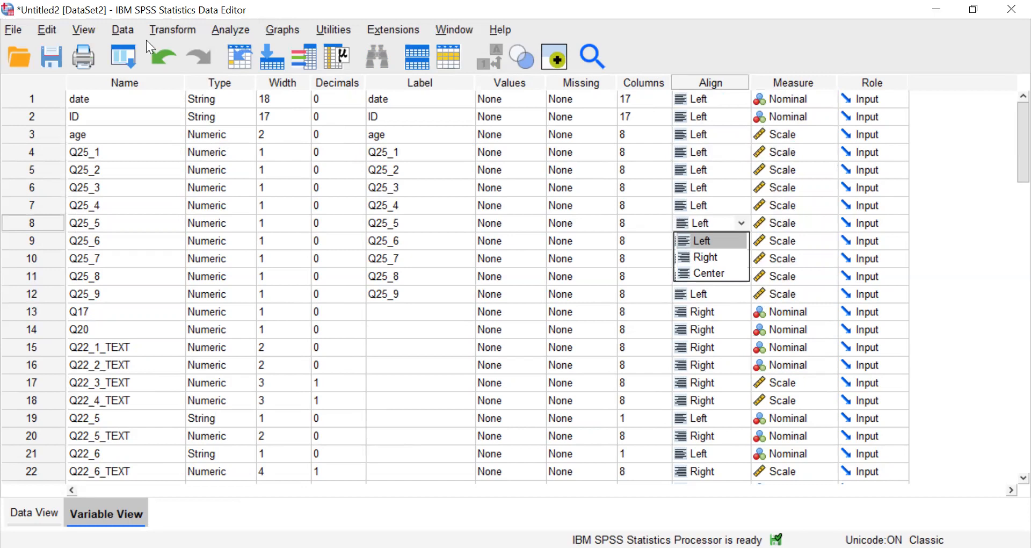
Rename variables Q25_1 through Q25_9 as n1 through n9.
{"action": "left_click_drag", "start_coordinate": [116, 156], "coordinate": [100, 304]}
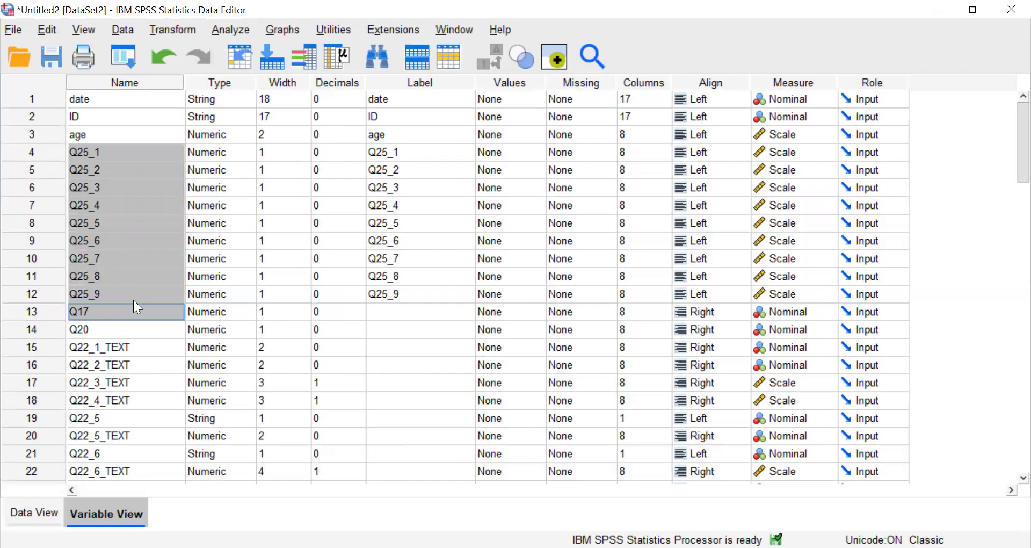
{"action": "double_click", "coordinate": [119, 151]}
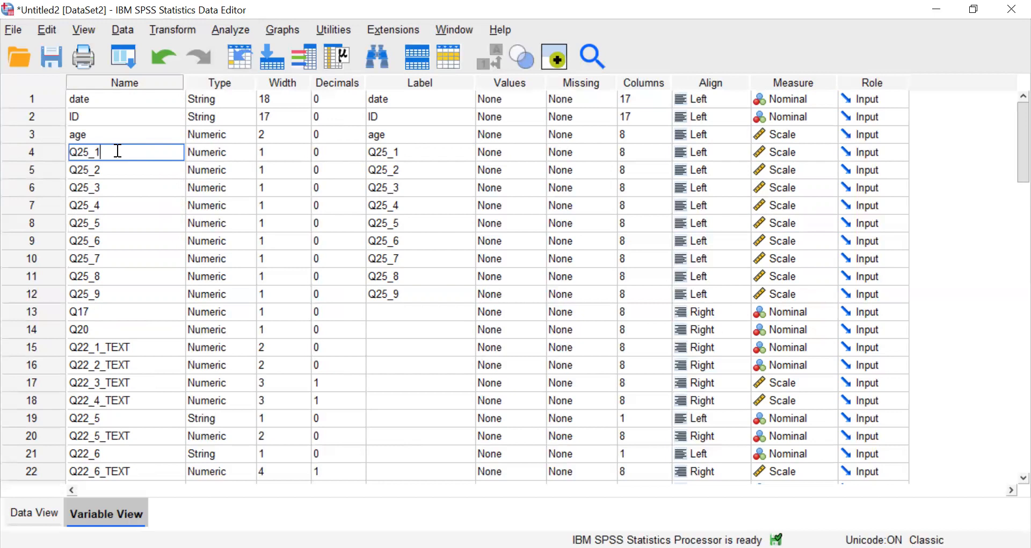
{"action": "key", "text": "shift+Left"}
{"action": "key", "text": "shift+Left"}
{"action": "key", "text": "shift+Home"}
{"action": "type", "text": "n1"}
{"action": "key", "text": "Return"}
{"action": "type", "text": "n2"}
{"action": "key", "text": "Return"}
{"action": "type", "text": "n3"}
{"action": "key", "text": "Return"}
{"action": "type", "text": "n4"}
{"action": "key", "text": "Return"}
{"action": "type", "text": "n5"}
{"action": "key", "text": "Return"}
{"action": "type", "text": "n6"}
{"action": "key", "text": "Return"}
{"action": "type", "text": "n7"}
{"action": "key", "text": "Return"}
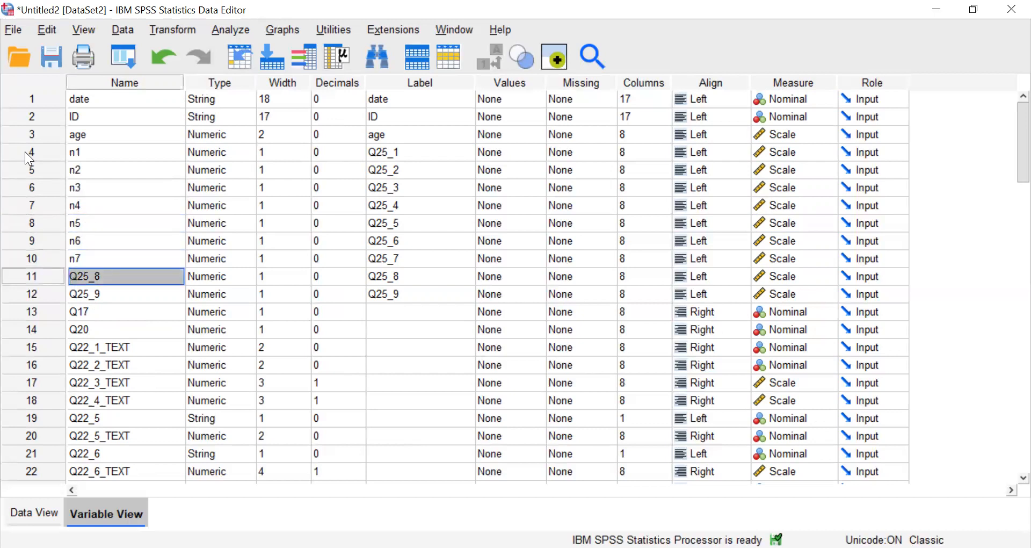
{"action": "type", "text": "n8"}
{"action": "key", "text": "Return"}
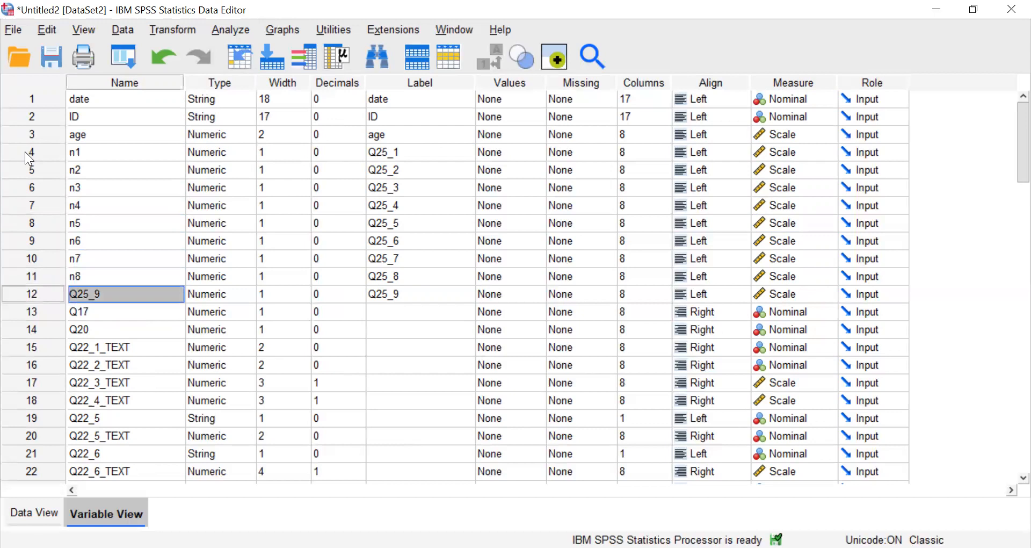
{"action": "type", "text": "n9"}
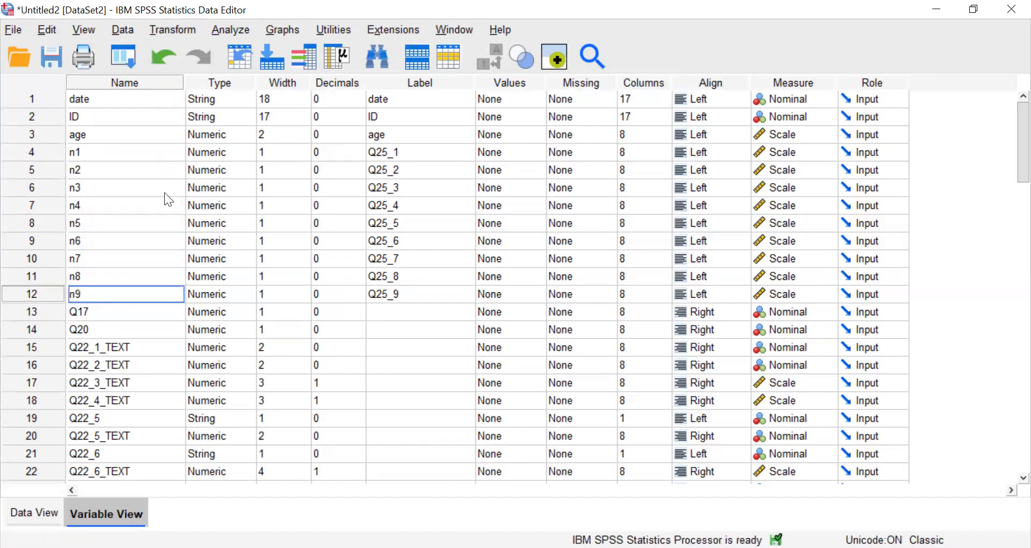
Replace the labels of n1 through n9 with copies of their variable names.
{"action": "left_click_drag", "start_coordinate": [89, 151], "coordinate": [94, 292]}
{"action": "key", "text": "ctrl+c"}
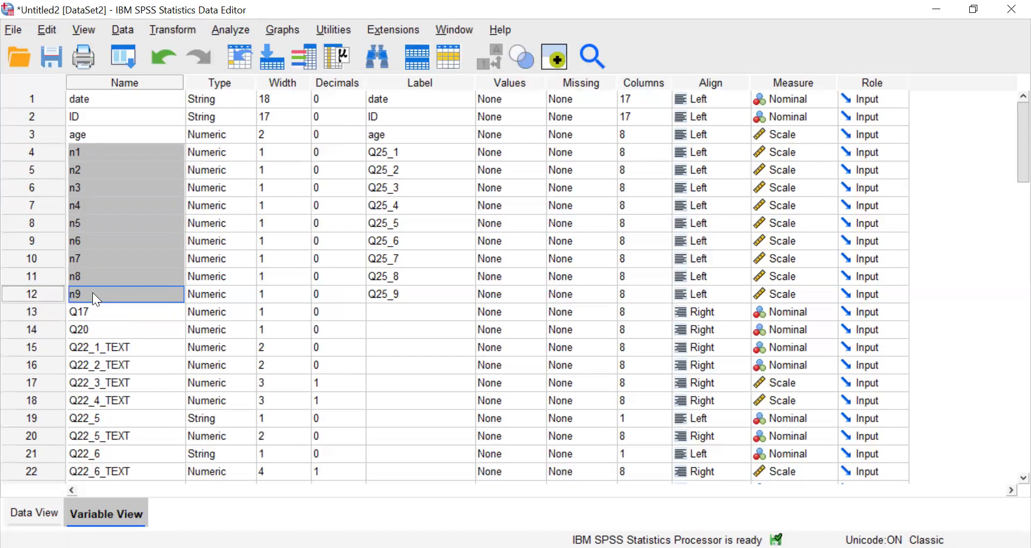
{"action": "left_click_drag", "start_coordinate": [396, 150], "coordinate": [395, 290]}
{"action": "key", "text": "ctrl+v"}
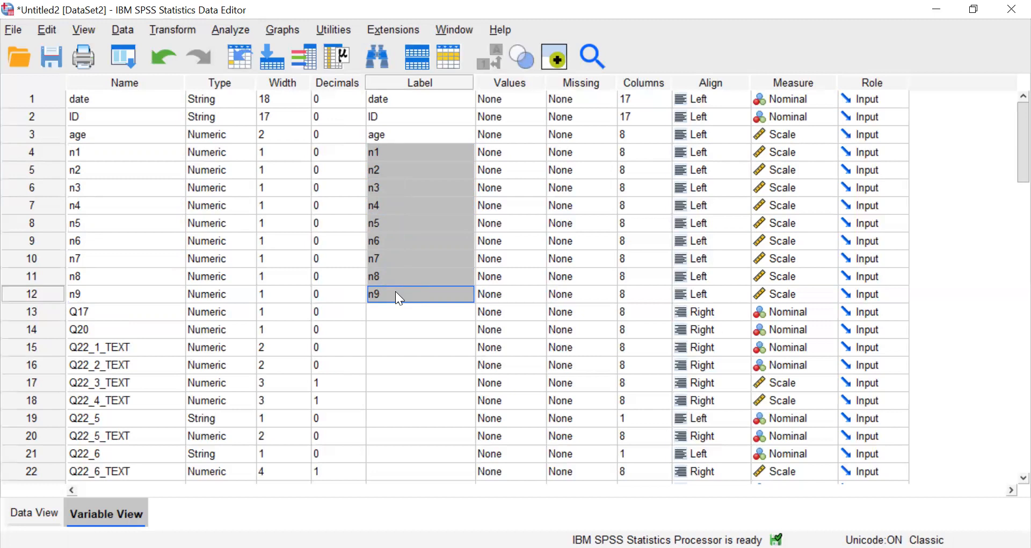
Examine the renamed variables in the data grid and select the columns from date through n9.
{"action": "left_click", "coordinate": [32, 515]}
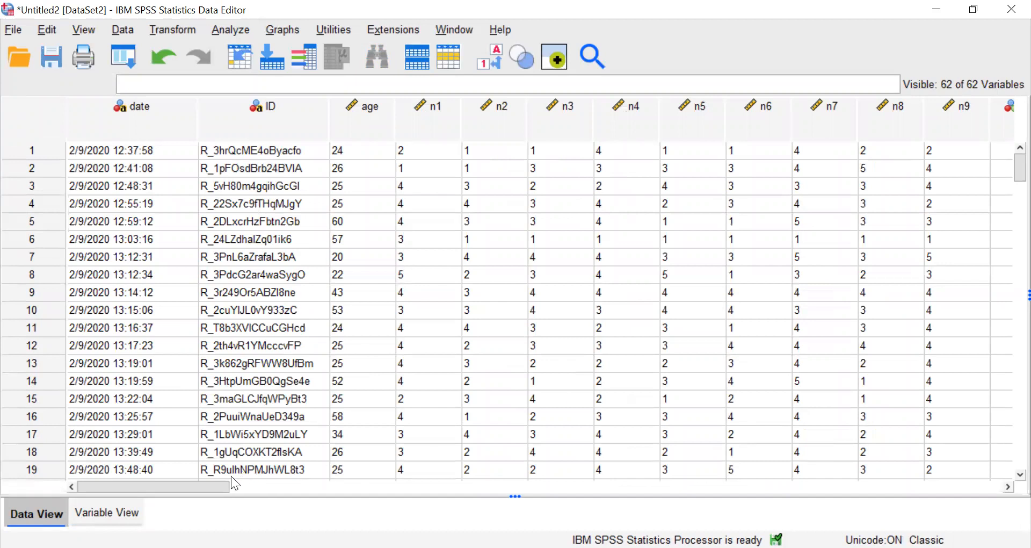
{"action": "left_click_drag", "start_coordinate": [218, 486], "coordinate": [353, 488]}
{"action": "left_click_drag", "start_coordinate": [667, 503], "coordinate": [247, 516]}
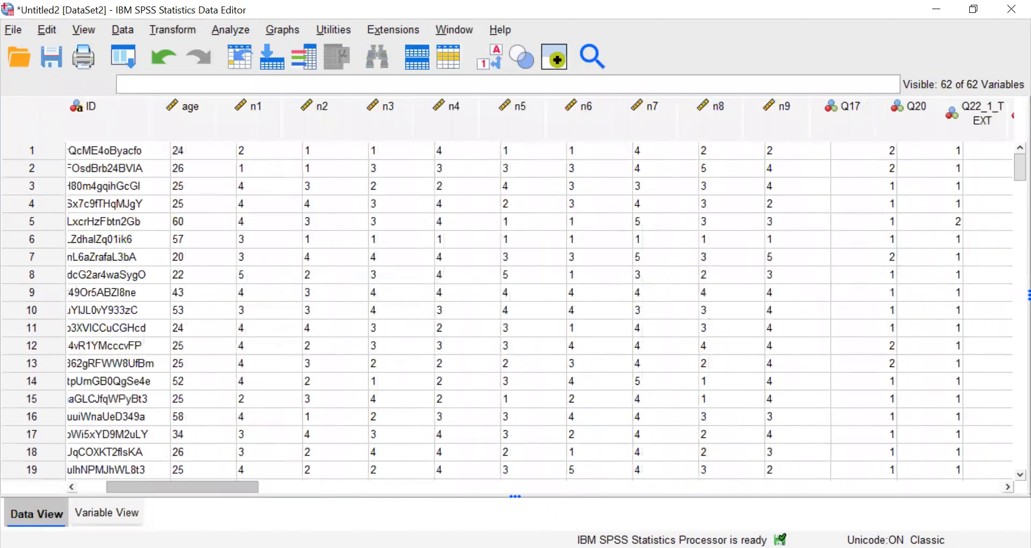
{"action": "left_click_drag", "start_coordinate": [183, 486], "coordinate": [154, 487]}
{"action": "left_click", "coordinate": [132, 131]}
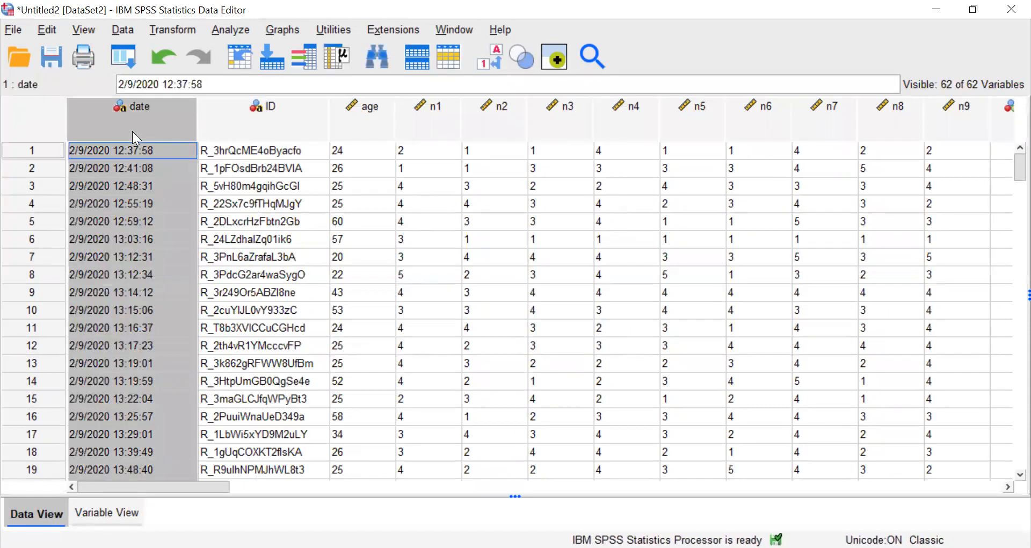
{"action": "left_click", "coordinate": [959, 111], "text": "shift"}
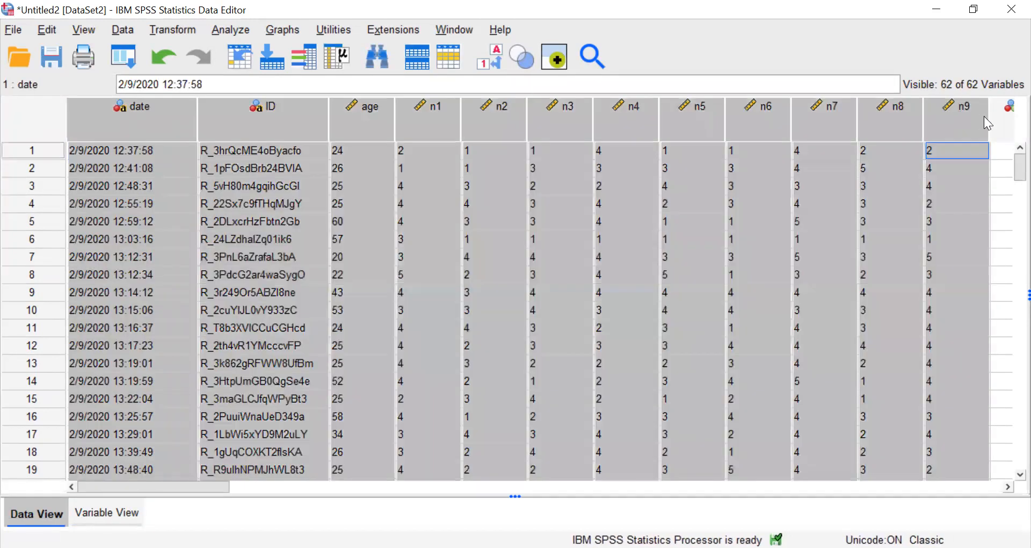
Narrow the data grid columns of n1 through n9 together to a width of about 6 characters.
{"action": "left_click", "coordinate": [732, 153]}
{"action": "left_click", "coordinate": [438, 123]}
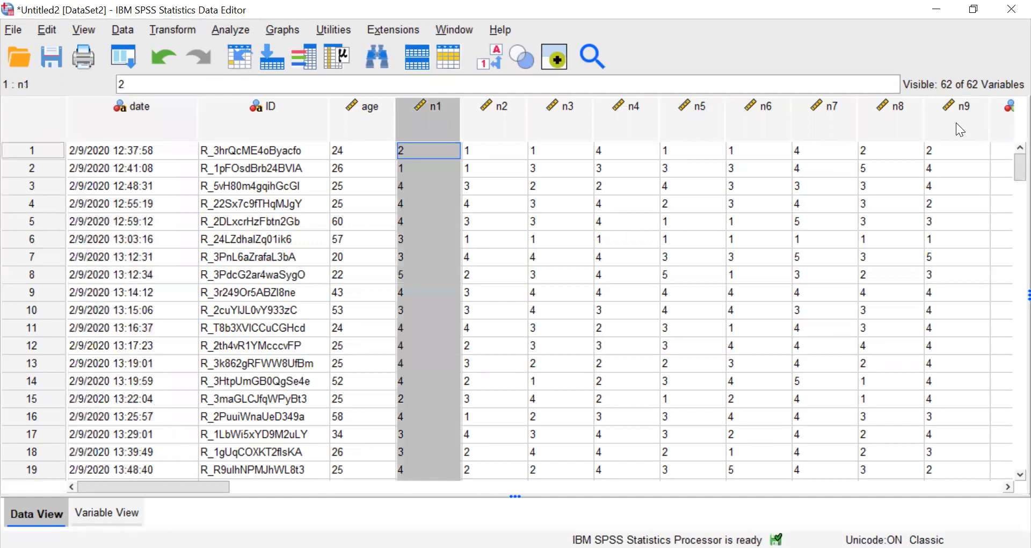
{"action": "left_click", "coordinate": [956, 123], "text": "shift"}
{"action": "left_click_drag", "start_coordinate": [987, 125], "coordinate": [971, 129]}
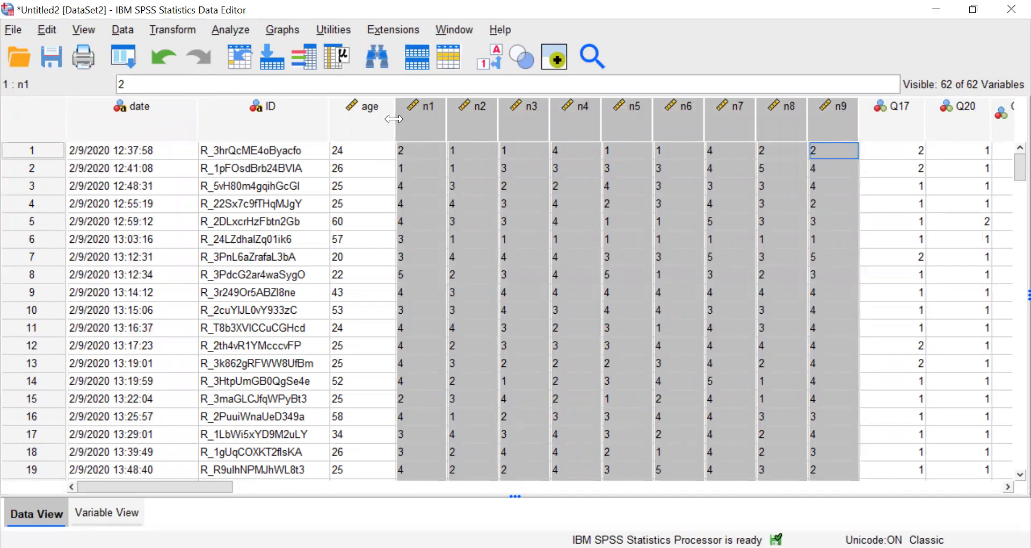
Narrow the age column to a width of about 5 characters and the date column to about 14.
{"action": "left_click_drag", "start_coordinate": [395, 119], "coordinate": [374, 118]}
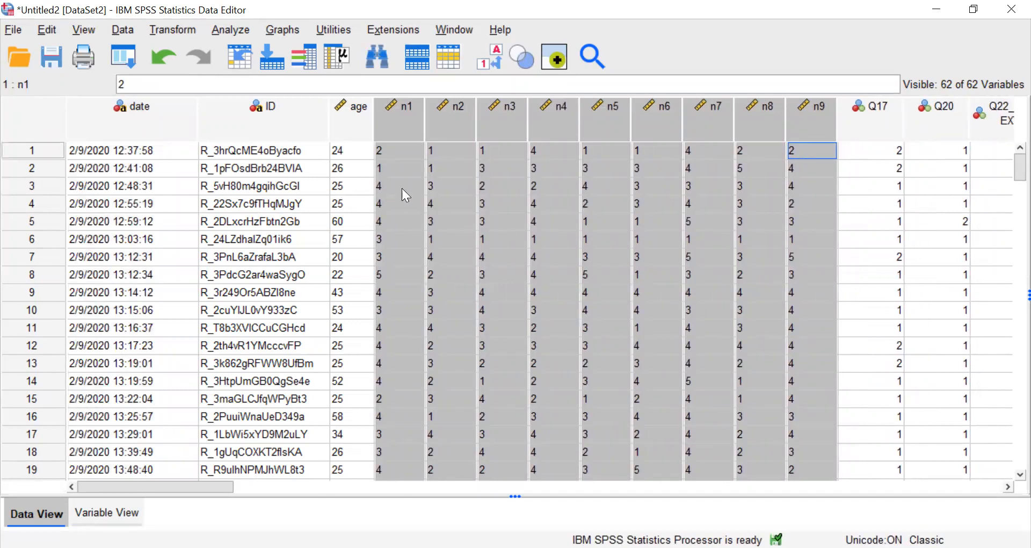
{"action": "left_click_drag", "start_coordinate": [198, 127], "coordinate": [177, 128]}
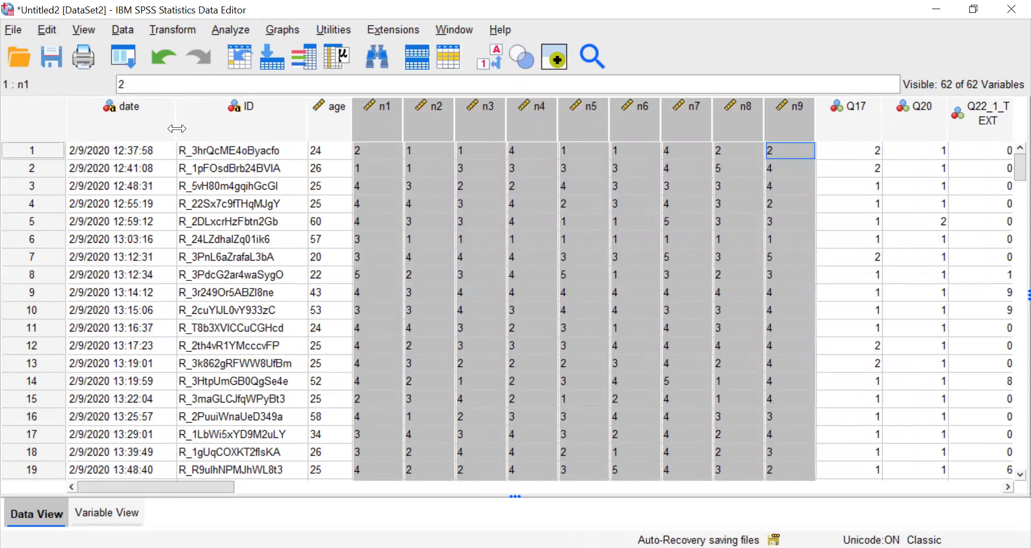
{"action": "left_click", "coordinate": [535, 290]}
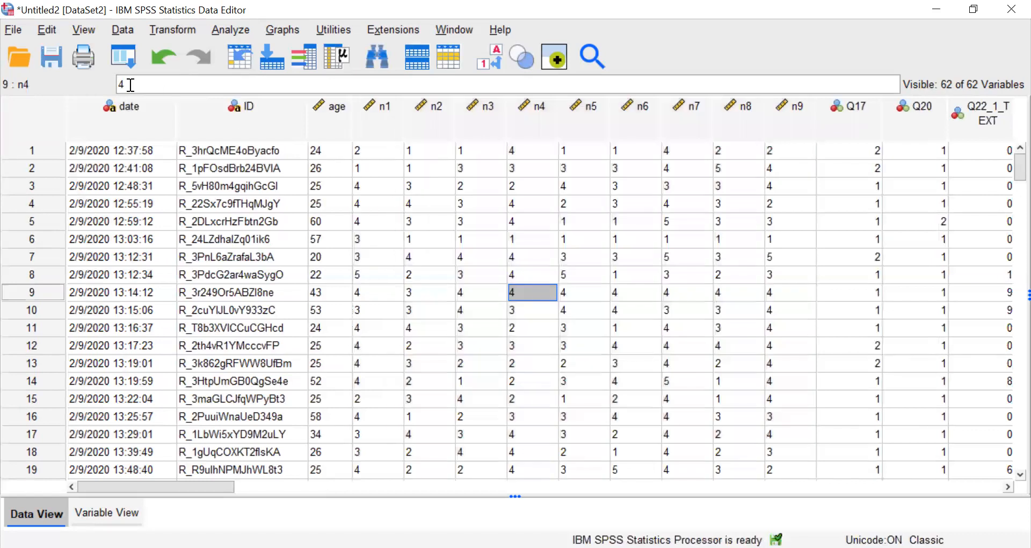
View the Save Data As settings for the dataset and dismiss them without saving.
{"action": "left_click", "coordinate": [22, 32]}
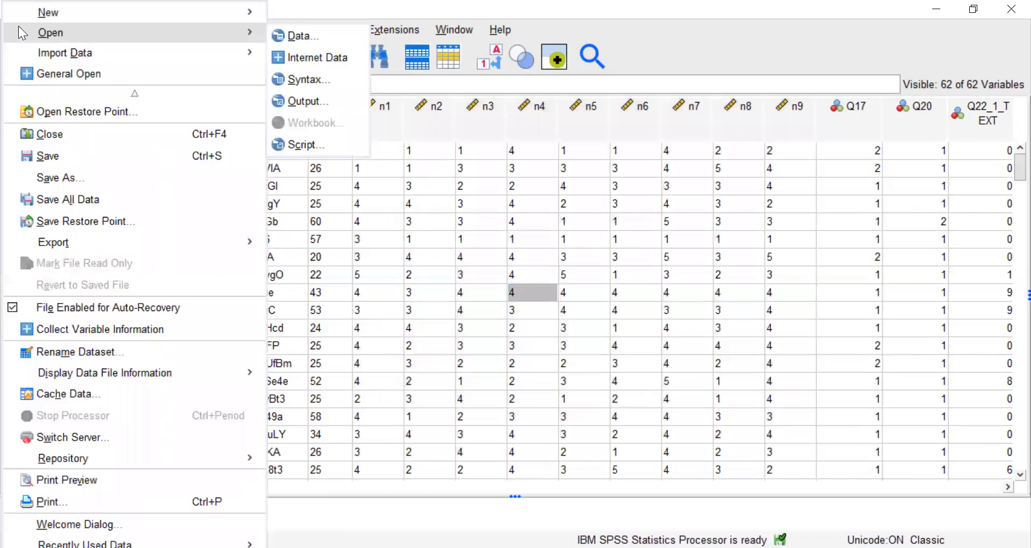
{"action": "left_click", "coordinate": [71, 173]}
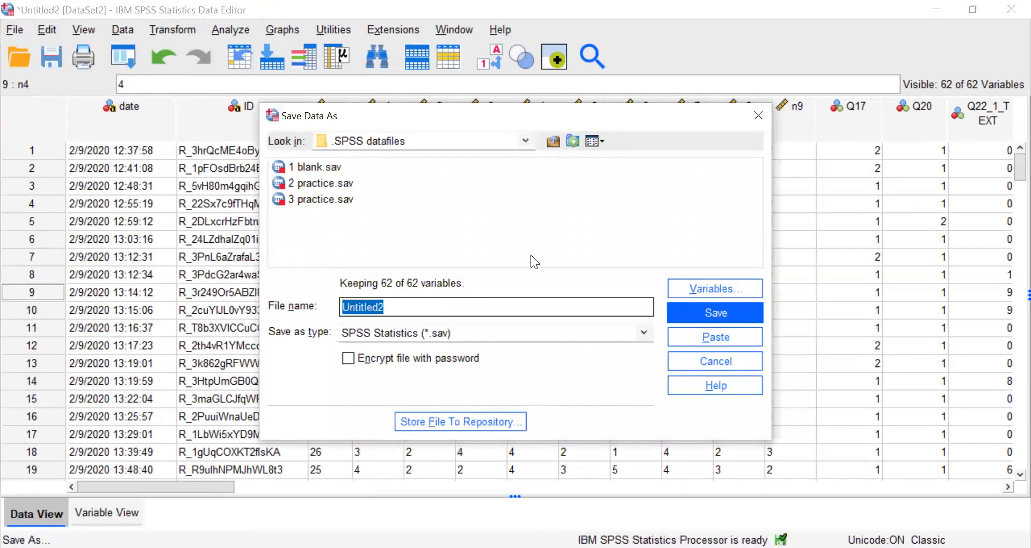
{"action": "left_click", "coordinate": [758, 115]}
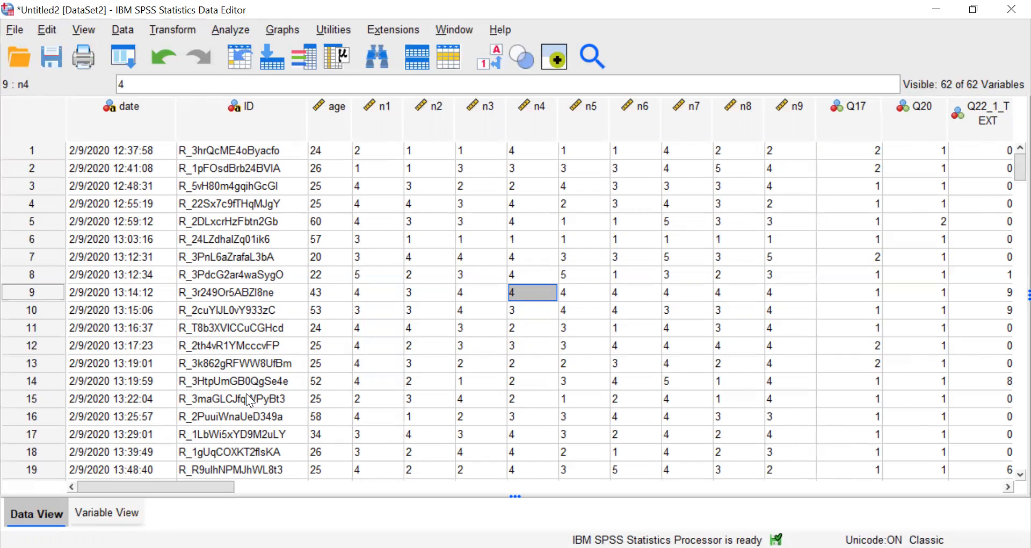
Try a narc prefix with numbering in the names of variables n1 through n3.
{"action": "left_click", "coordinate": [123, 514]}
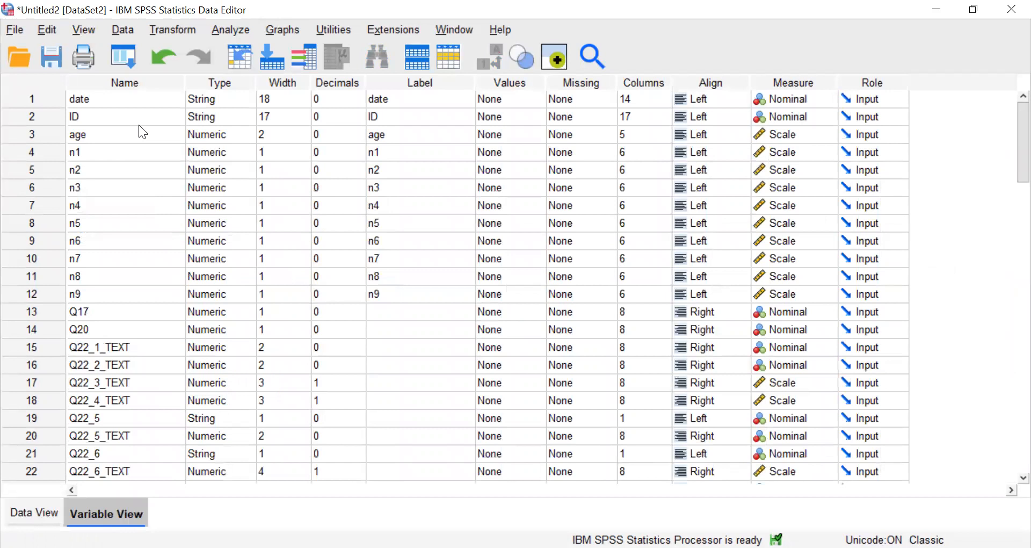
{"action": "left_click_drag", "start_coordinate": [91, 152], "coordinate": [99, 295]}
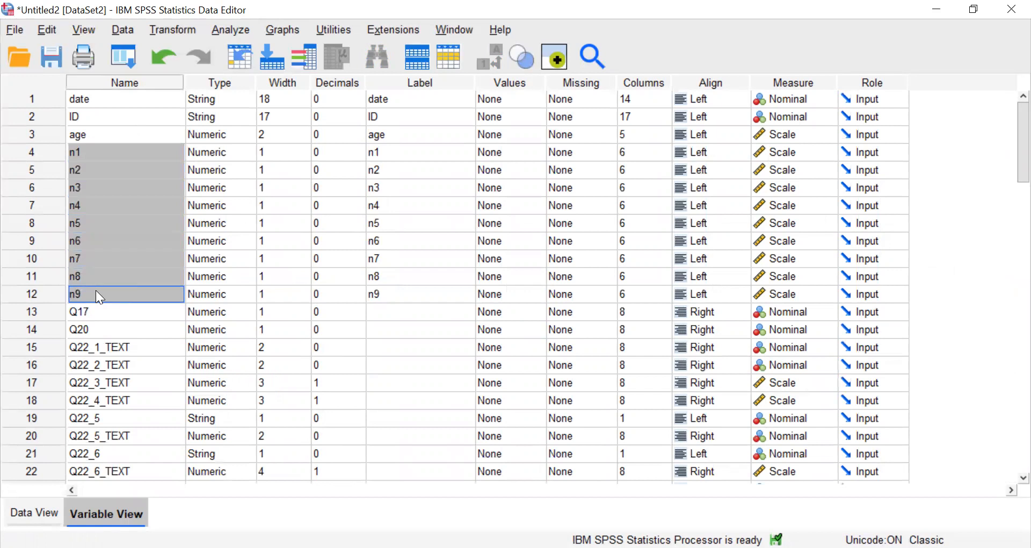
{"action": "double_click", "coordinate": [96, 153]}
{"action": "key", "text": "BackSpace"}
{"action": "type", "text": "na"}
{"action": "key", "text": "BackSpace"}
{"action": "key", "text": "BackSpace"}
{"action": "type", "text": "arci1"}
{"action": "key", "text": "Return"}
{"action": "type", "text": "narc2"}
{"action": "key", "text": "Return"}
{"action": "type", "text": "narc3"}
Try narcissism1 as the full name of the first variable in the narcissism series.
{"action": "key", "text": "Up"}
{"action": "key", "text": "Up"}
{"action": "key", "text": "Up"}
{"action": "key", "text": "Down"}
{"action": "type", "text": "narcissism1"}
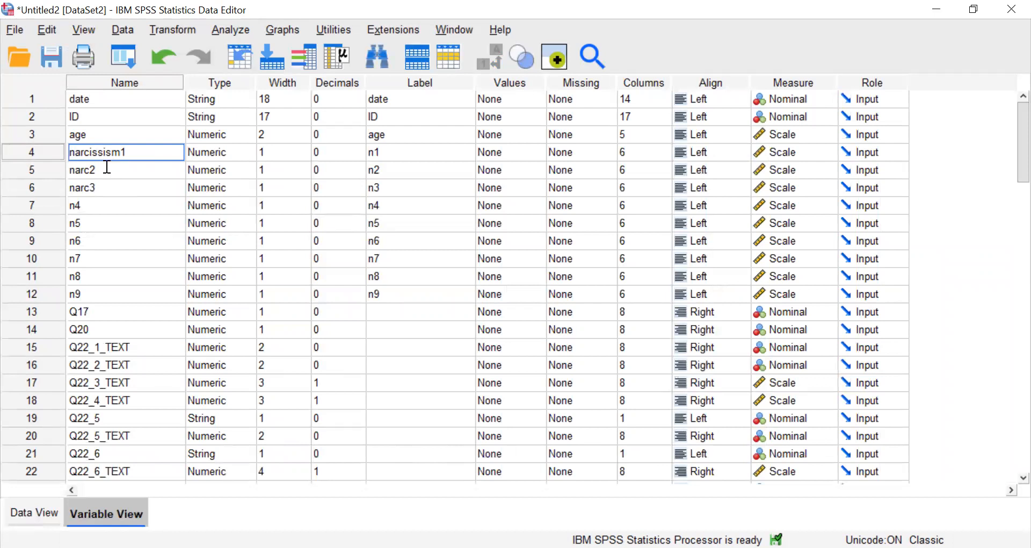
{"action": "key", "text": "Return"}
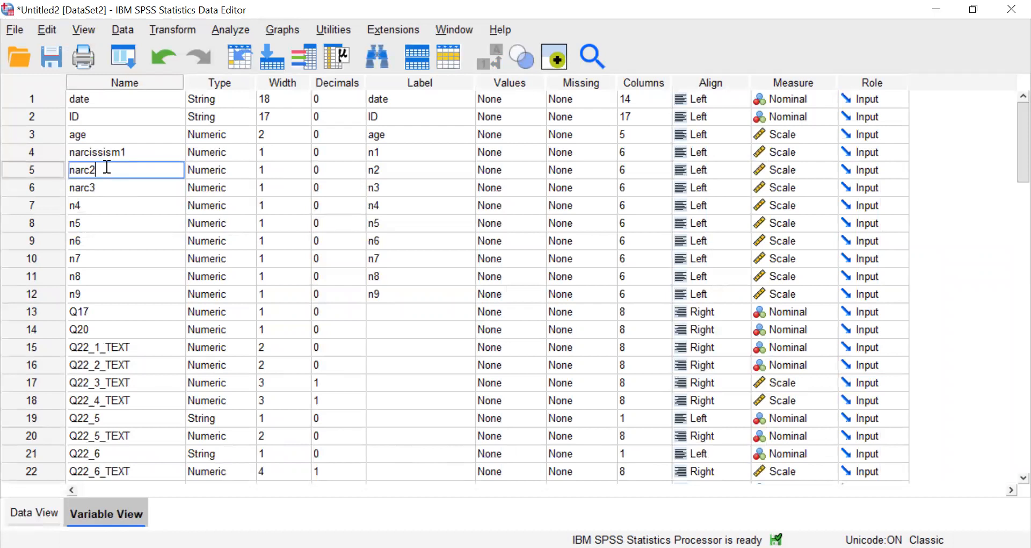
Restore the names of the three renamed narcissism variables to n1, n2 and n3.
{"action": "double_click", "coordinate": [139, 152]}
{"action": "key", "text": "BackSpace"}
{"action": "key", "text": "BackSpace"}
{"action": "key", "text": "BackSpace"}
{"action": "key", "text": "BackSpace"}
{"action": "key", "text": "BackSpace"}
{"action": "key", "text": "BackSpace"}
{"action": "key", "text": "BackSpace"}
{"action": "key", "text": "BackSpace"}
{"action": "key", "text": "BackSpace"}
{"action": "key", "text": "BackSpace"}
{"action": "key", "text": "BackSpace"}
{"action": "type", "text": "n1"}
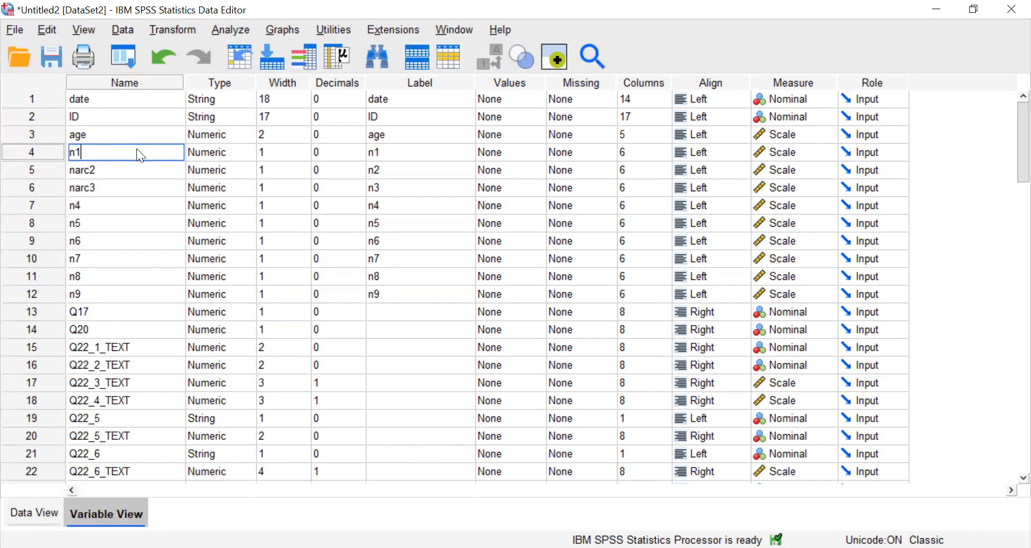
{"action": "key", "text": "Return"}
{"action": "type", "text": "n2"}
{"action": "key", "text": "Return"}
{"action": "type", "text": "n3"}
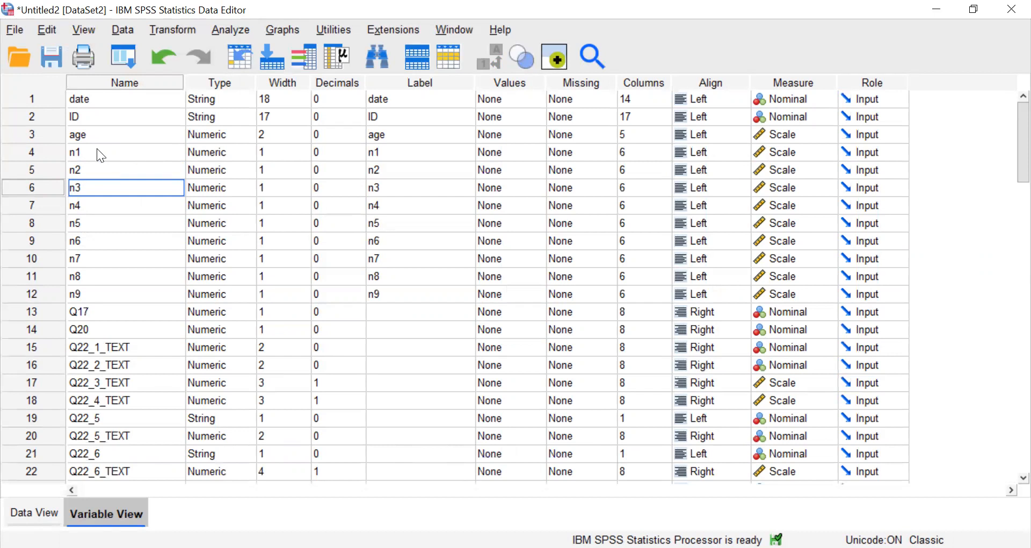
Review the variable names from date through n9 and compare them with their columns in the data grid.
{"action": "left_click_drag", "start_coordinate": [87, 101], "coordinate": [90, 328]}
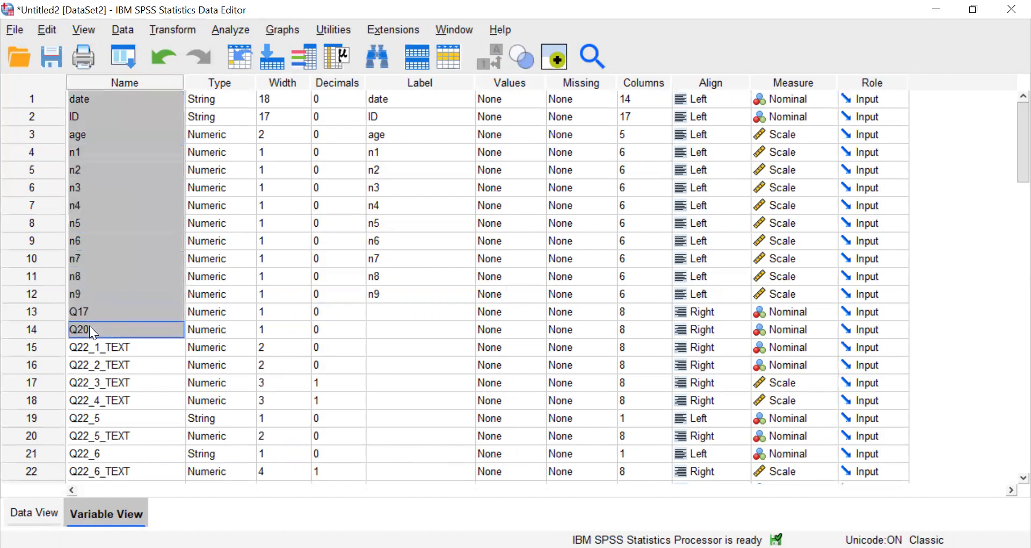
{"action": "left_click", "coordinate": [89, 325]}
{"action": "double_click", "coordinate": [95, 293]}
{"action": "left_click_drag", "start_coordinate": [95, 294], "coordinate": [72, 102]}
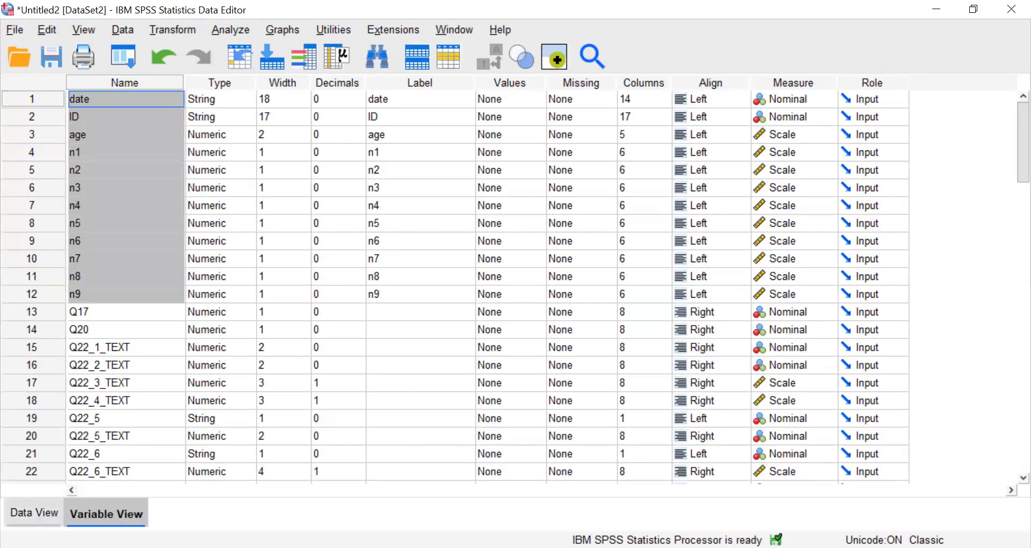
{"action": "left_click", "coordinate": [35, 513]}
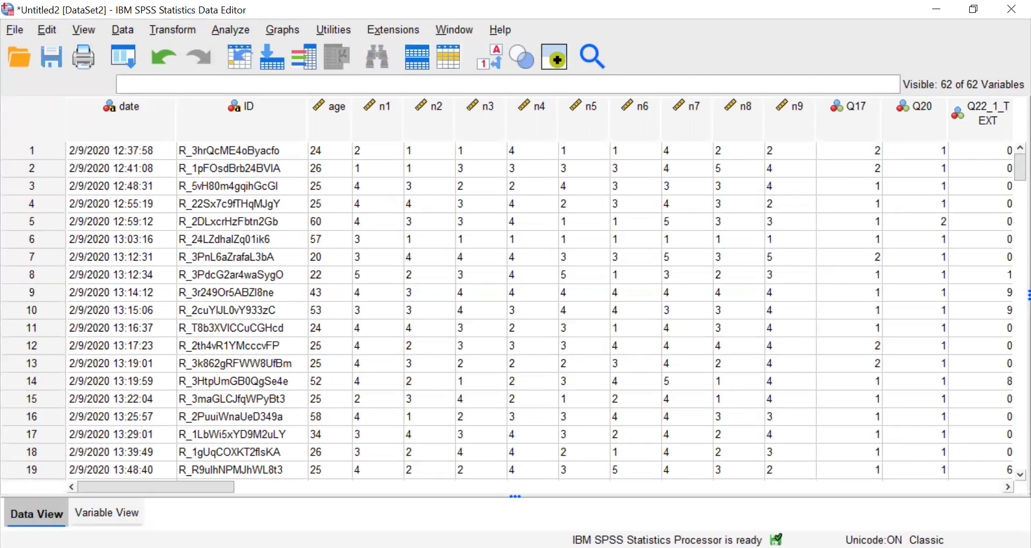
{"action": "left_click", "coordinate": [106, 513]}
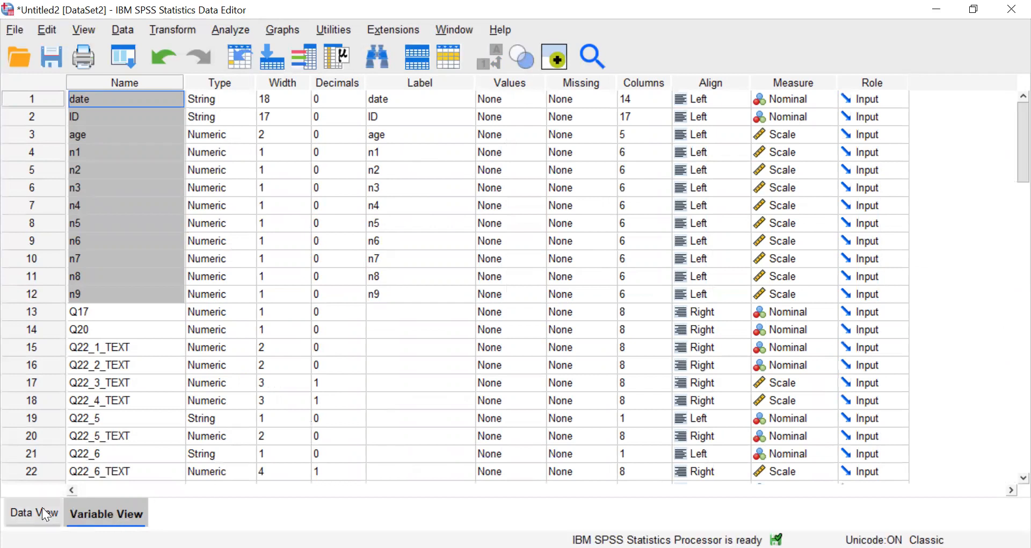
{"action": "left_click", "coordinate": [30, 517]}
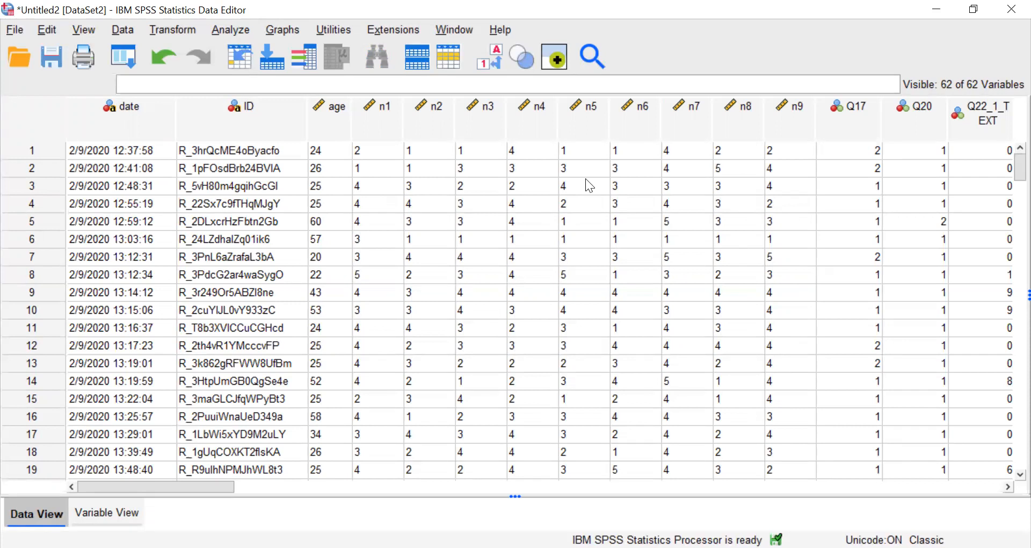
Sort the cases in ascending order by n9.
{"action": "right_click", "coordinate": [579, 125]}
{"action": "left_click", "coordinate": [477, 204]}
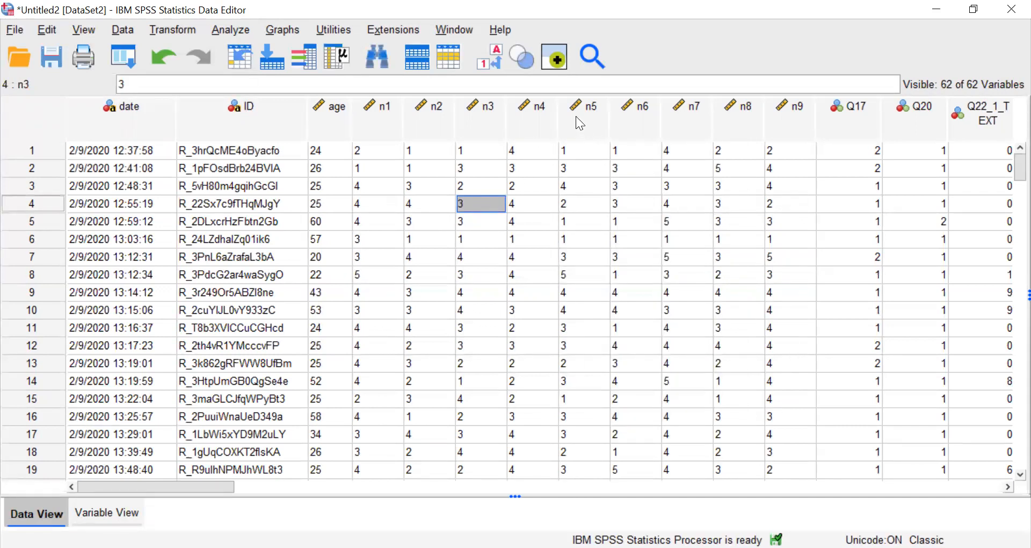
{"action": "left_click", "coordinate": [789, 127]}
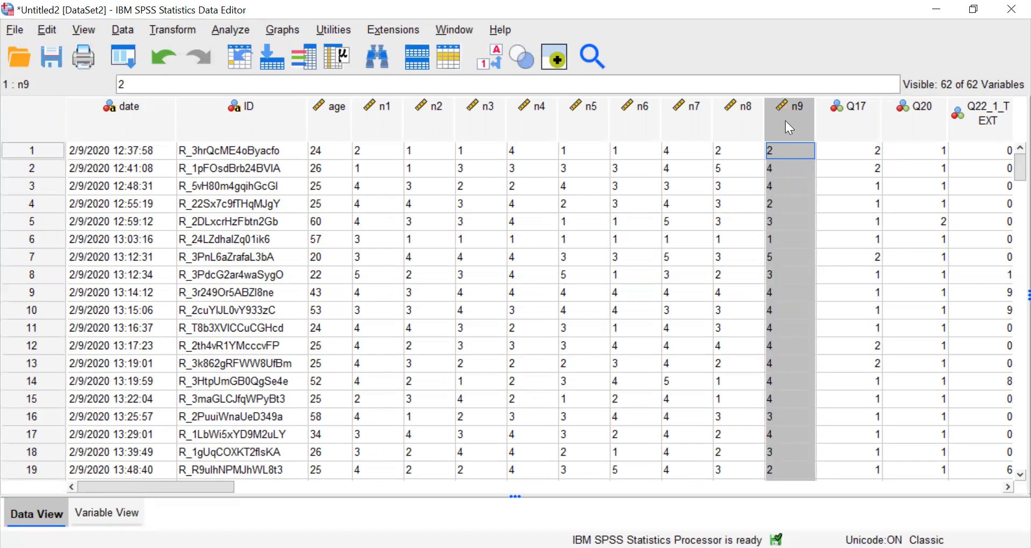
{"action": "right_click", "coordinate": [789, 128]}
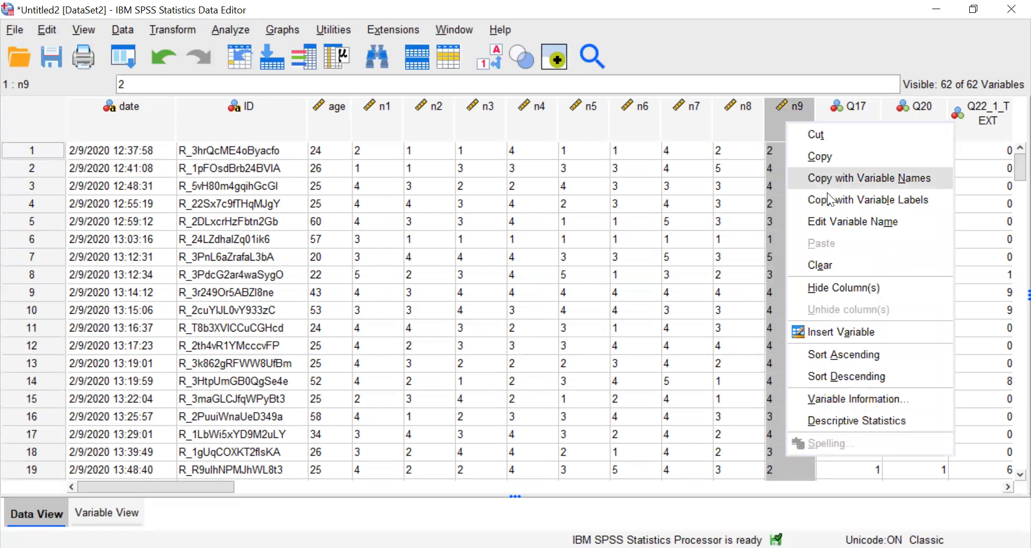
{"action": "left_click", "coordinate": [846, 355]}
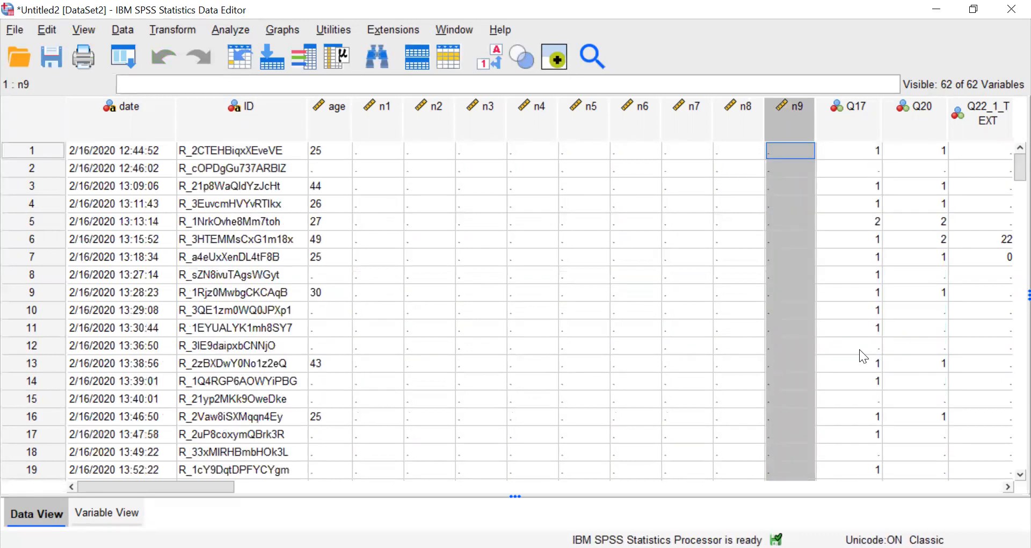
Select cases 1 through 53, which lack n1 through n9 responses, and examine the sorted cases down to the end of the data.
{"action": "left_click", "coordinate": [29, 150]}
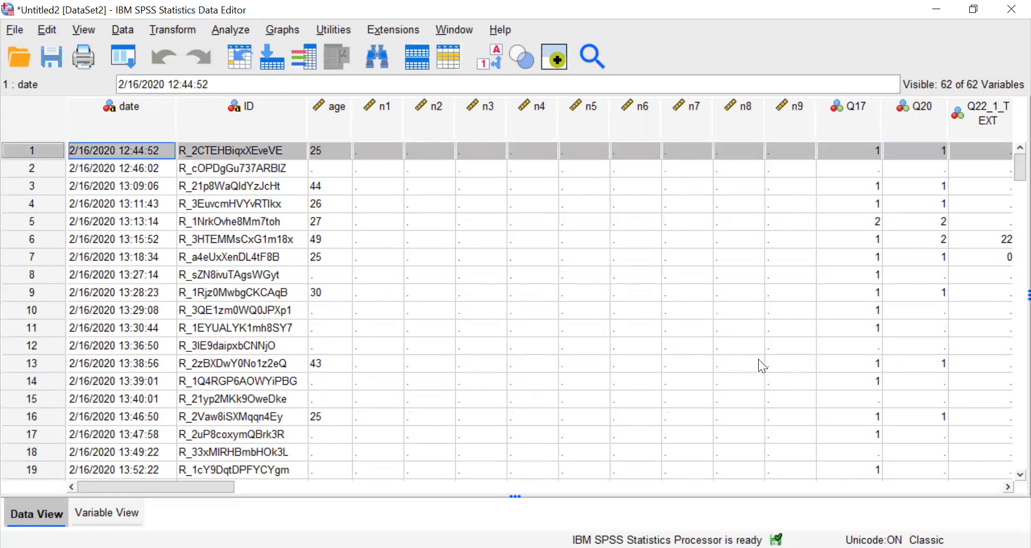
{"action": "scroll", "coordinate": [758, 359], "scroll_direction": "down", "scroll_amount": 12}
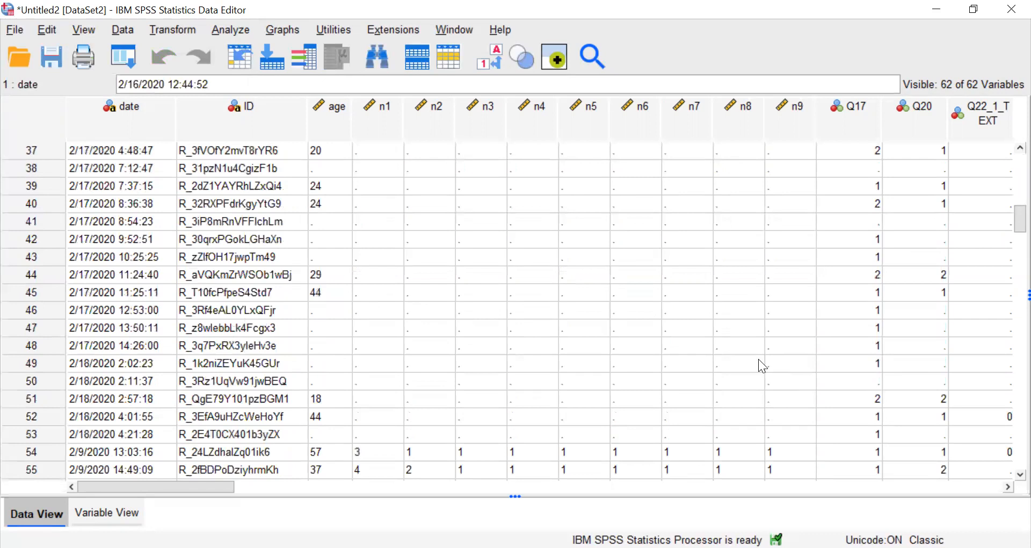
{"action": "scroll", "coordinate": [758, 359], "scroll_direction": "down", "scroll_amount": 4}
{"action": "left_click", "coordinate": [21, 221], "text": "shift"}
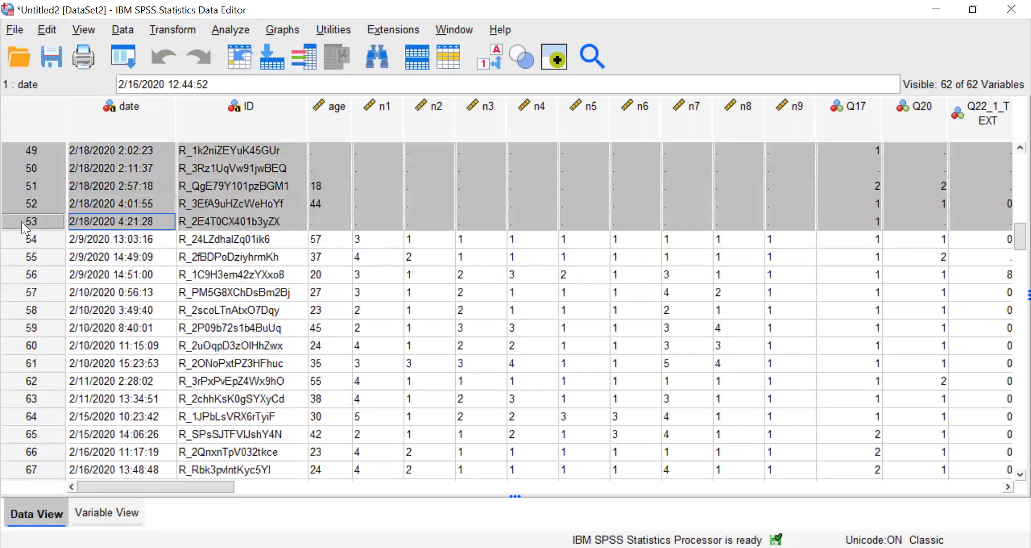
{"action": "scroll", "coordinate": [556, 302], "scroll_direction": "up", "scroll_amount": 16}
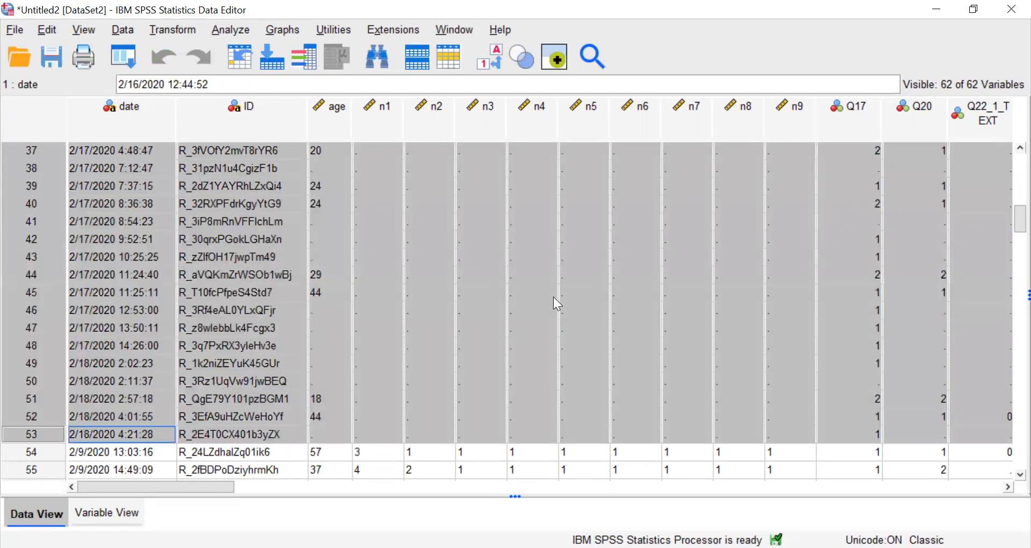
{"action": "scroll", "coordinate": [554, 297], "scroll_direction": "down", "scroll_amount": 20}
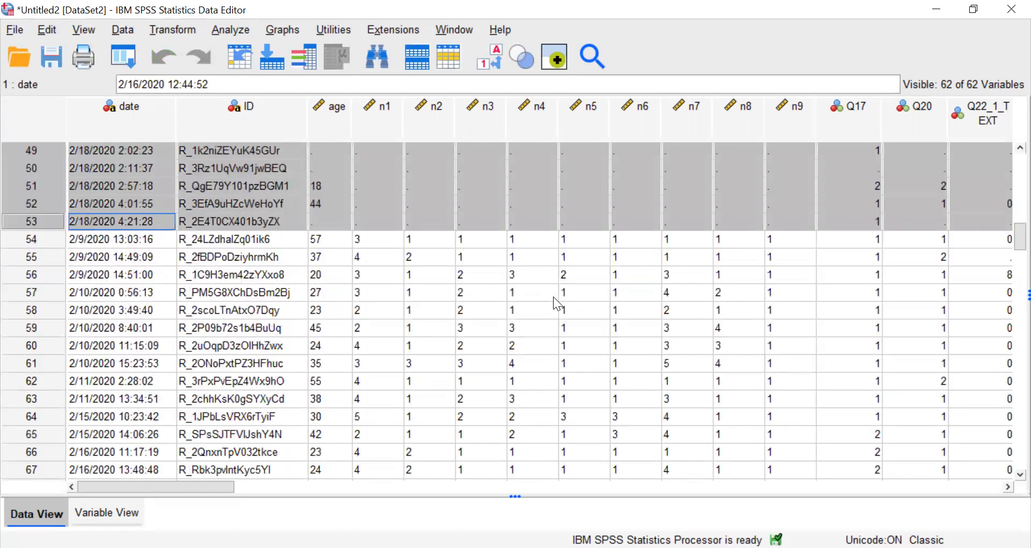
{"action": "scroll", "coordinate": [553, 296], "scroll_direction": "down", "scroll_amount": 20}
{"action": "scroll", "coordinate": [553, 297], "scroll_direction": "up", "scroll_amount": 11}
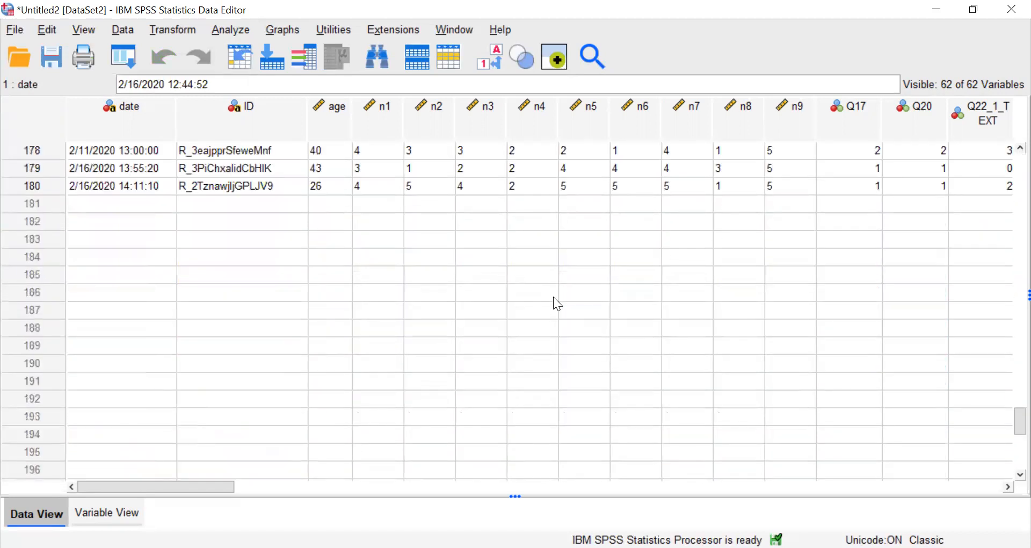
{"action": "scroll", "coordinate": [554, 298], "scroll_direction": "up", "scroll_amount": 20}
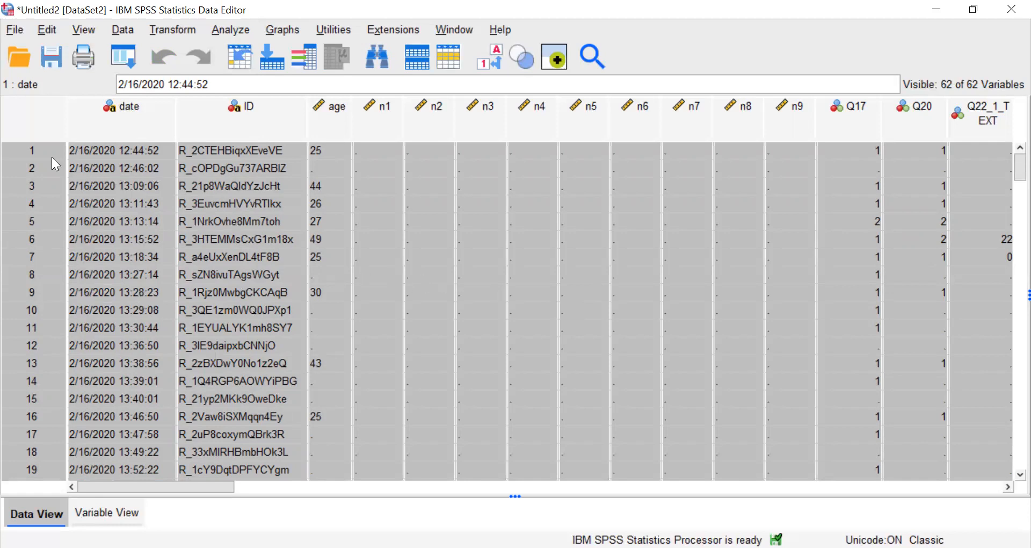
Reselect cases 1 through 53, which lack n1–n9 responses, and clear them from the dataset.
{"action": "left_click", "coordinate": [146, 219]}
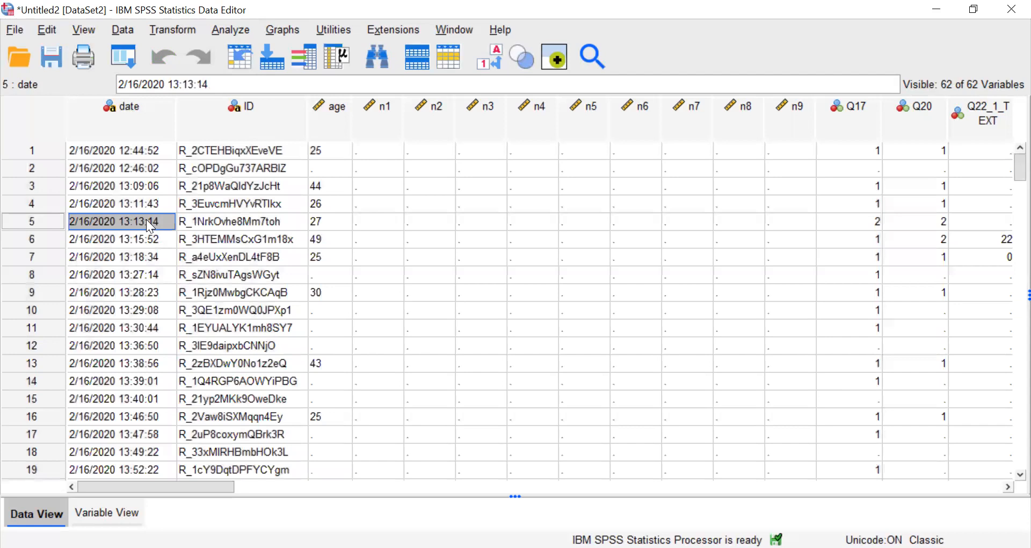
{"action": "left_click", "coordinate": [41, 151]}
{"action": "scroll", "coordinate": [498, 347], "scroll_direction": "down", "scroll_amount": 17}
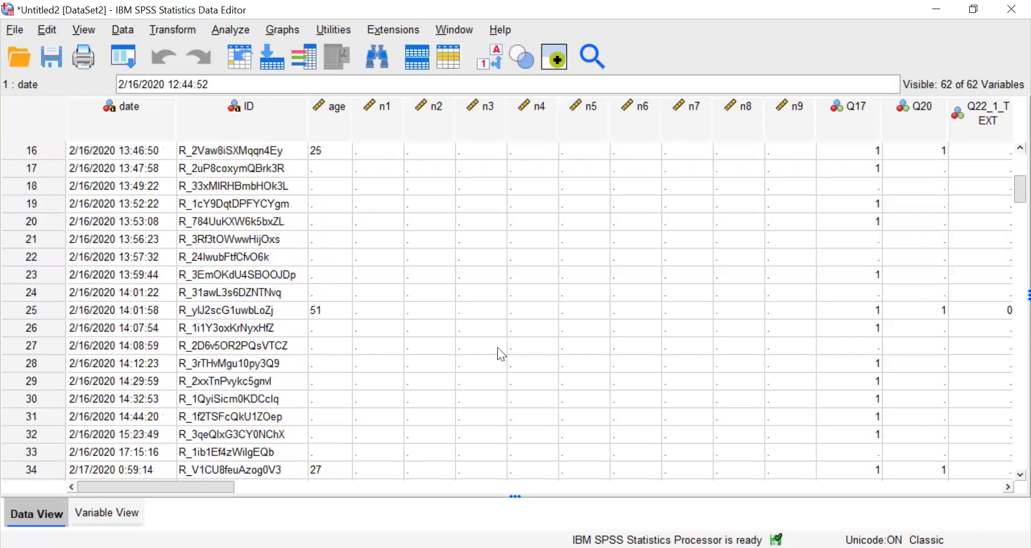
{"action": "scroll", "coordinate": [221, 353], "scroll_direction": "up", "scroll_amount": 2}
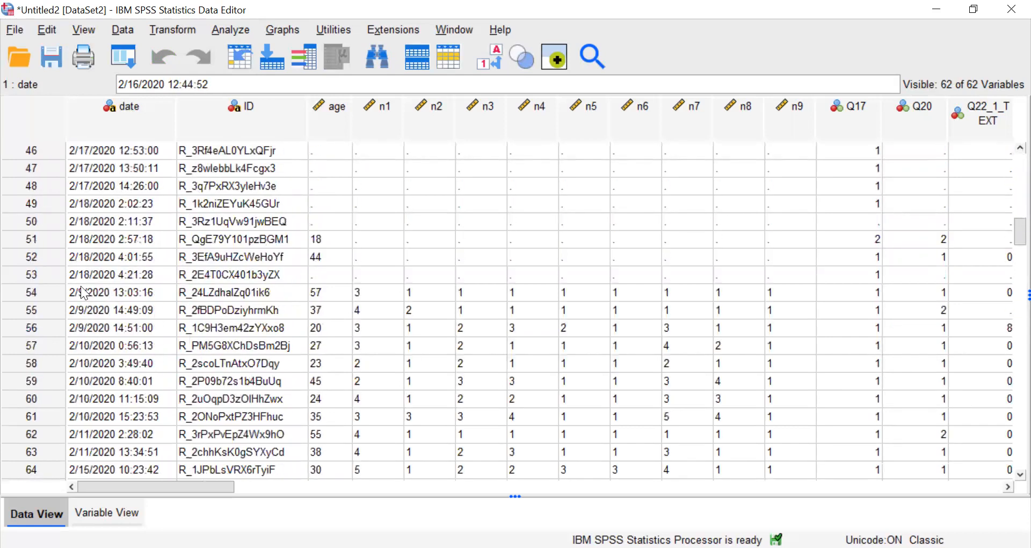
{"action": "left_click", "coordinate": [45, 275], "text": "shift"}
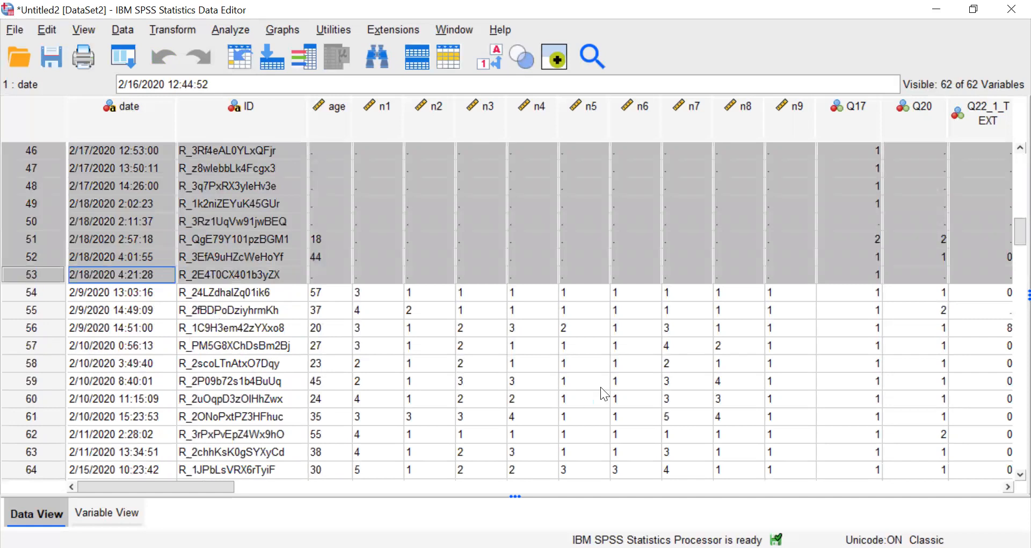
{"action": "scroll", "coordinate": [601, 387], "scroll_direction": "up", "scroll_amount": 15}
{"action": "scroll", "coordinate": [600, 387], "scroll_direction": "down", "scroll_amount": 10}
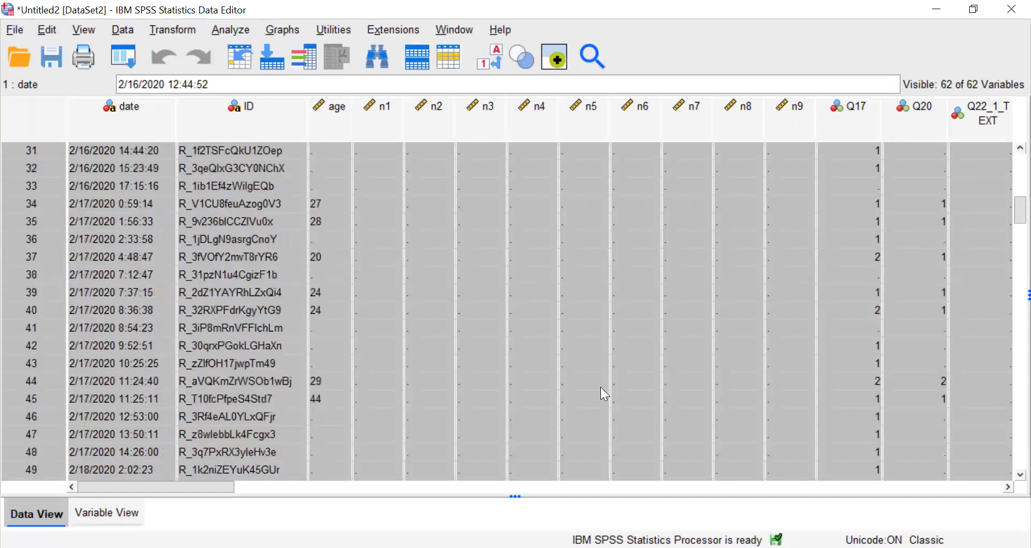
{"action": "scroll", "coordinate": [601, 387], "scroll_direction": "down", "scroll_amount": 4}
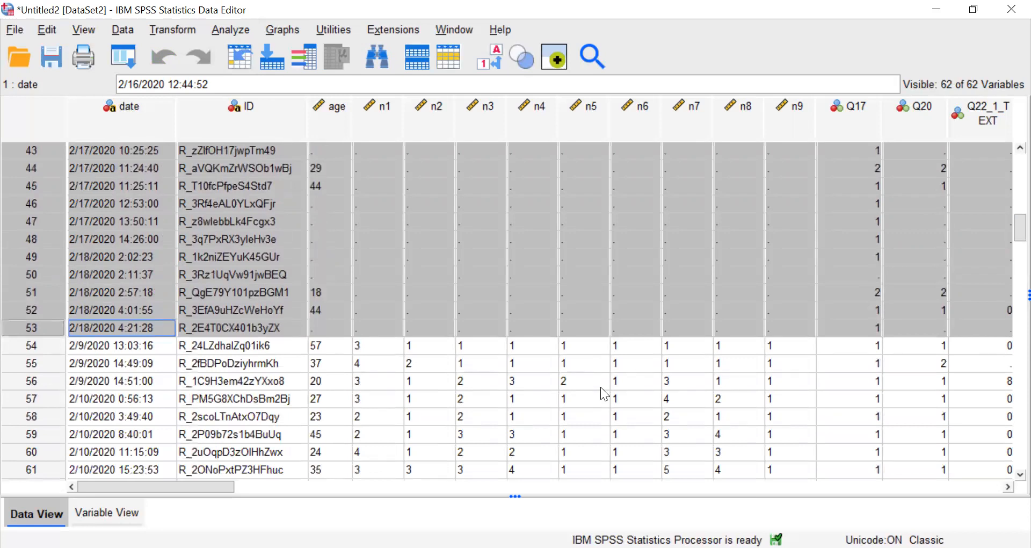
{"action": "right_click", "coordinate": [552, 250]}
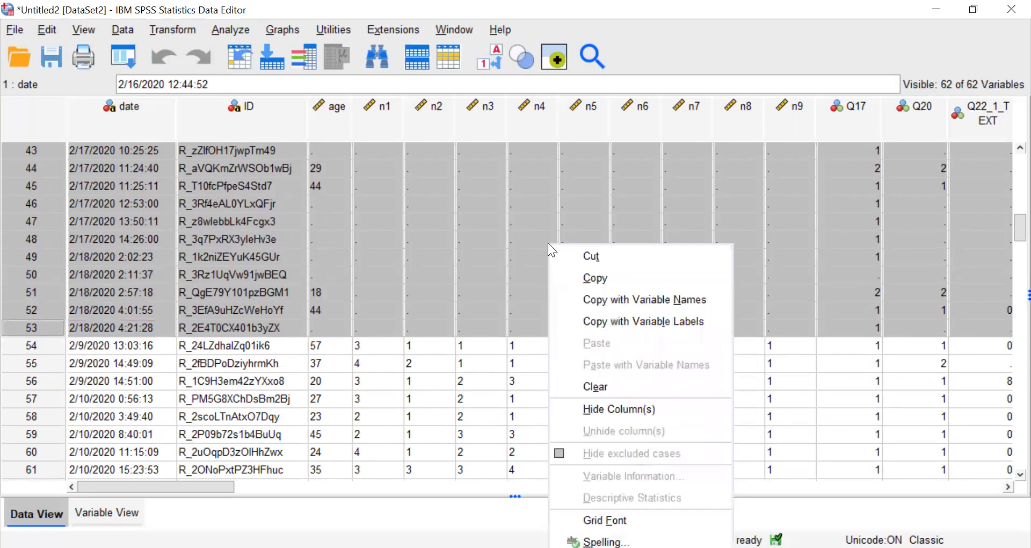
{"action": "left_click", "coordinate": [598, 387]}
Look through the remaining cases and undo the deletion of the cases with missing n1–n9 responses.
{"action": "scroll", "coordinate": [602, 396], "scroll_direction": "down", "scroll_amount": 5}
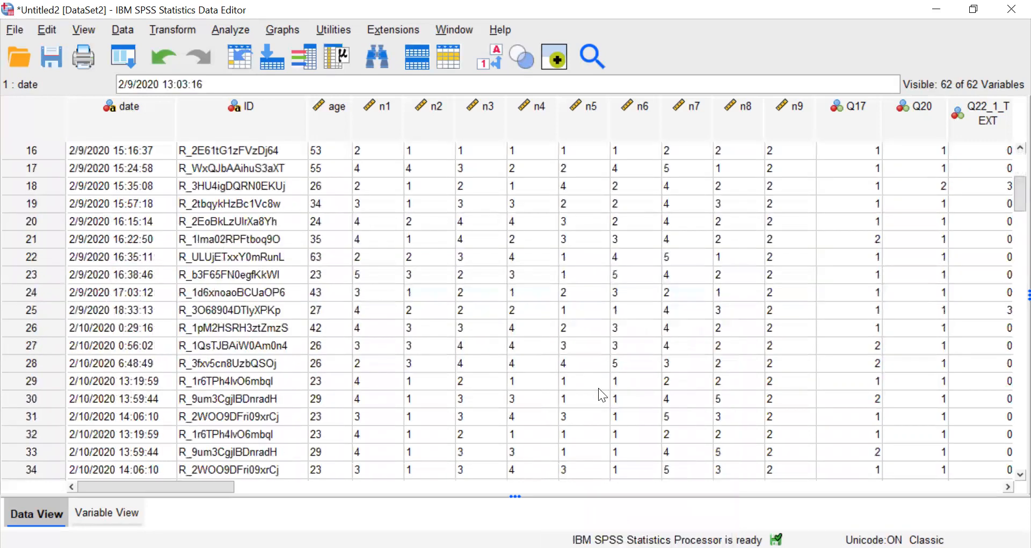
{"action": "scroll", "coordinate": [602, 396], "scroll_direction": "down", "scroll_amount": 20}
{"action": "scroll", "coordinate": [602, 395], "scroll_direction": "up", "scroll_amount": 5}
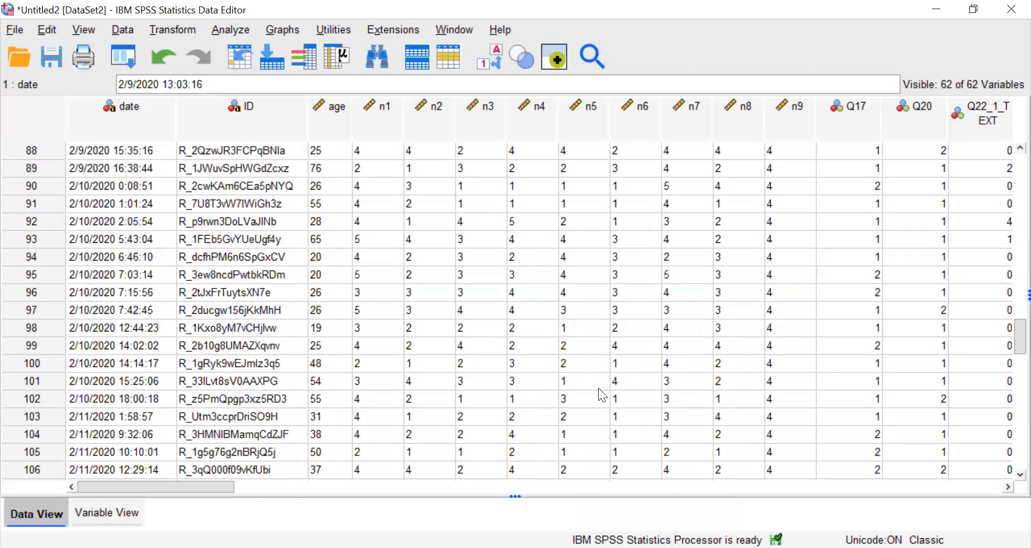
{"action": "left_click", "coordinate": [162, 63]}
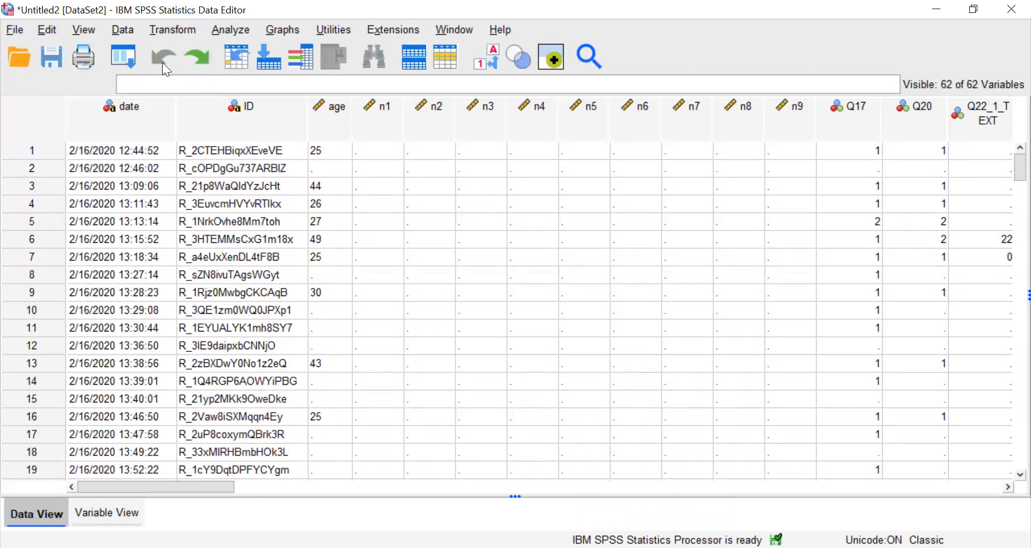
Sort the cases in descending order by n9.
{"action": "right_click", "coordinate": [777, 112]}
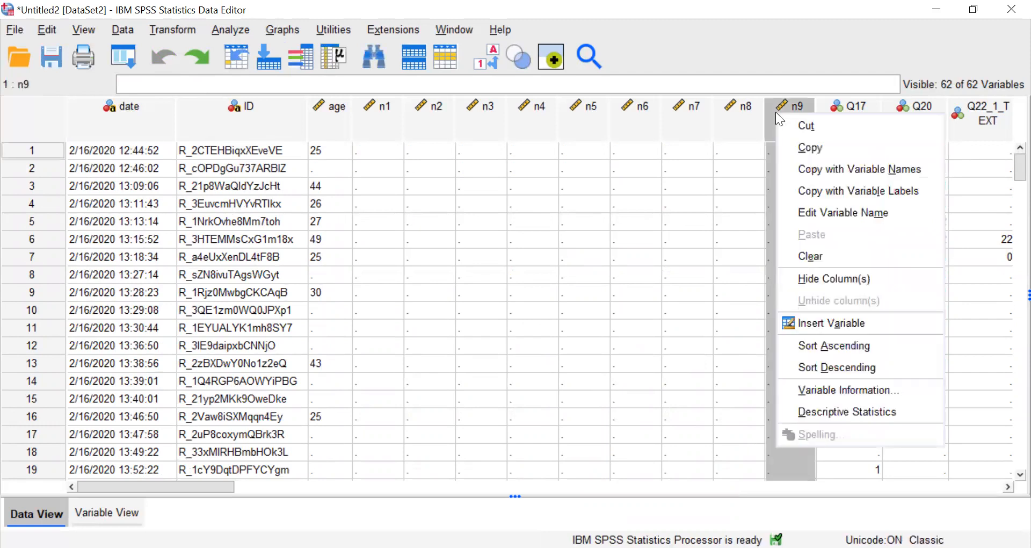
{"action": "left_click", "coordinate": [835, 368]}
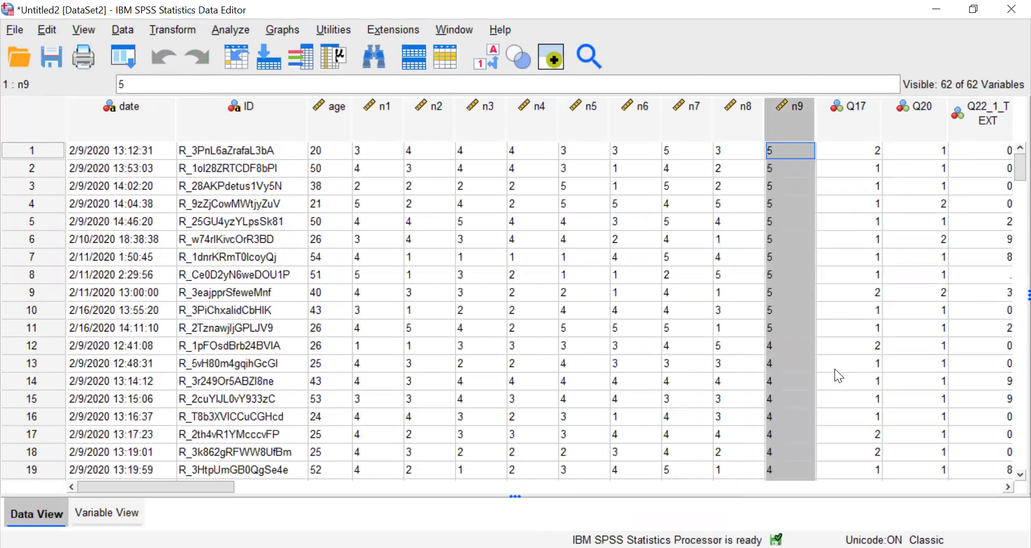